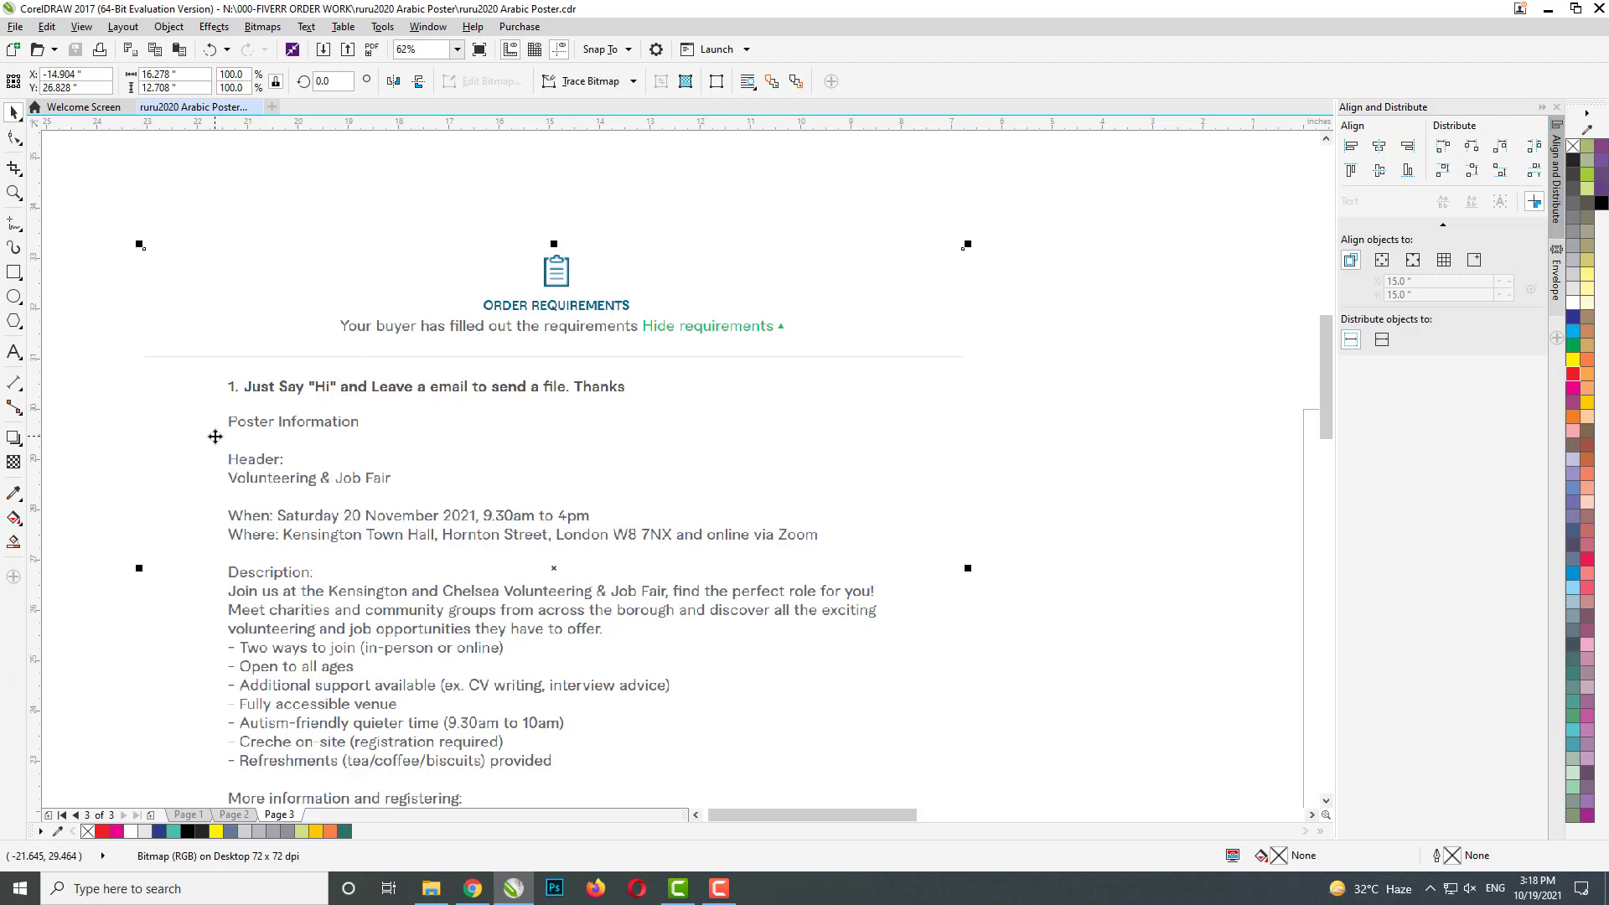
- Read through the order requirements for the poster, covering the header, date, venue, description and registration details
{"action": "left_click", "coordinate": [13, 192]}
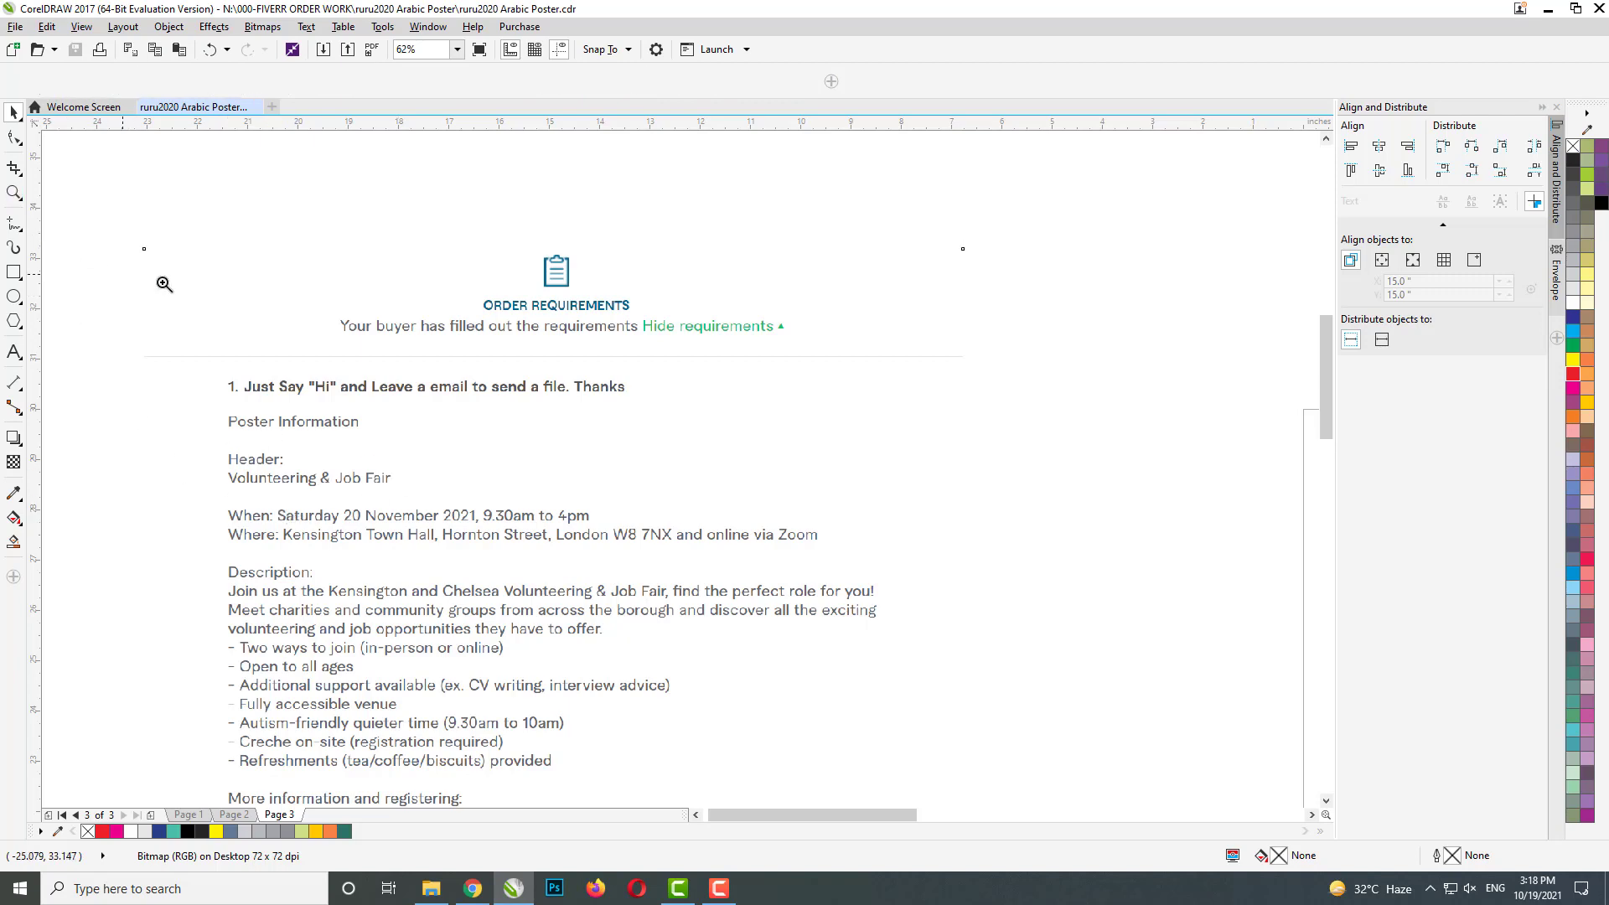
{"action": "left_click_drag", "start_coordinate": [414, 427], "coordinate": [901, 630]}
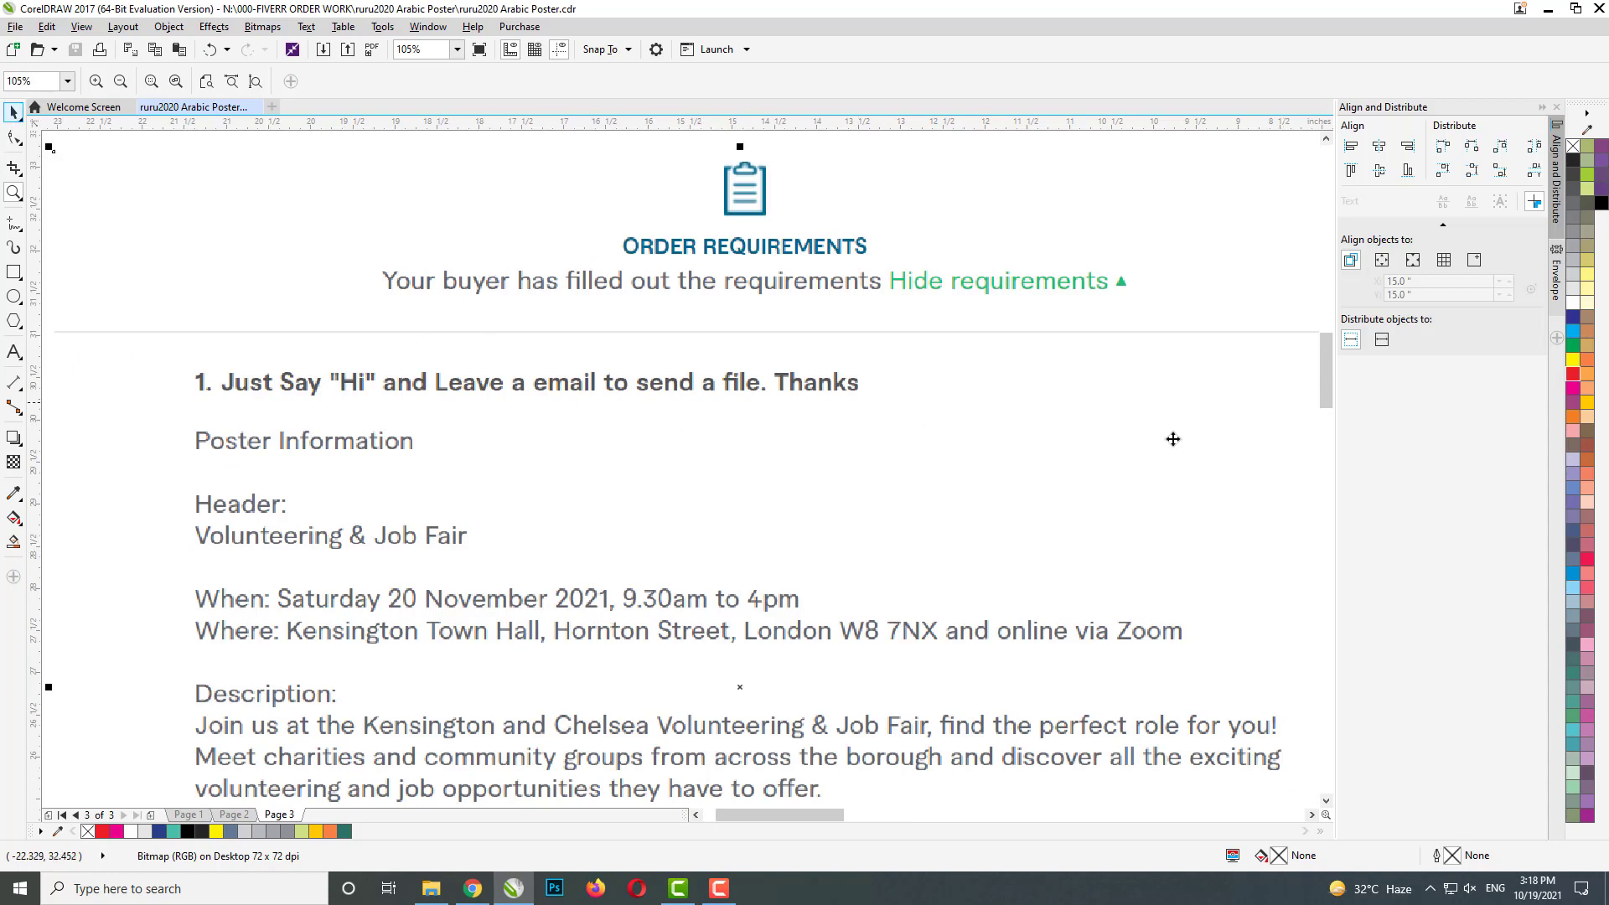
{"action": "key", "text": "space"}
{"action": "left_click", "coordinate": [1326, 800]}
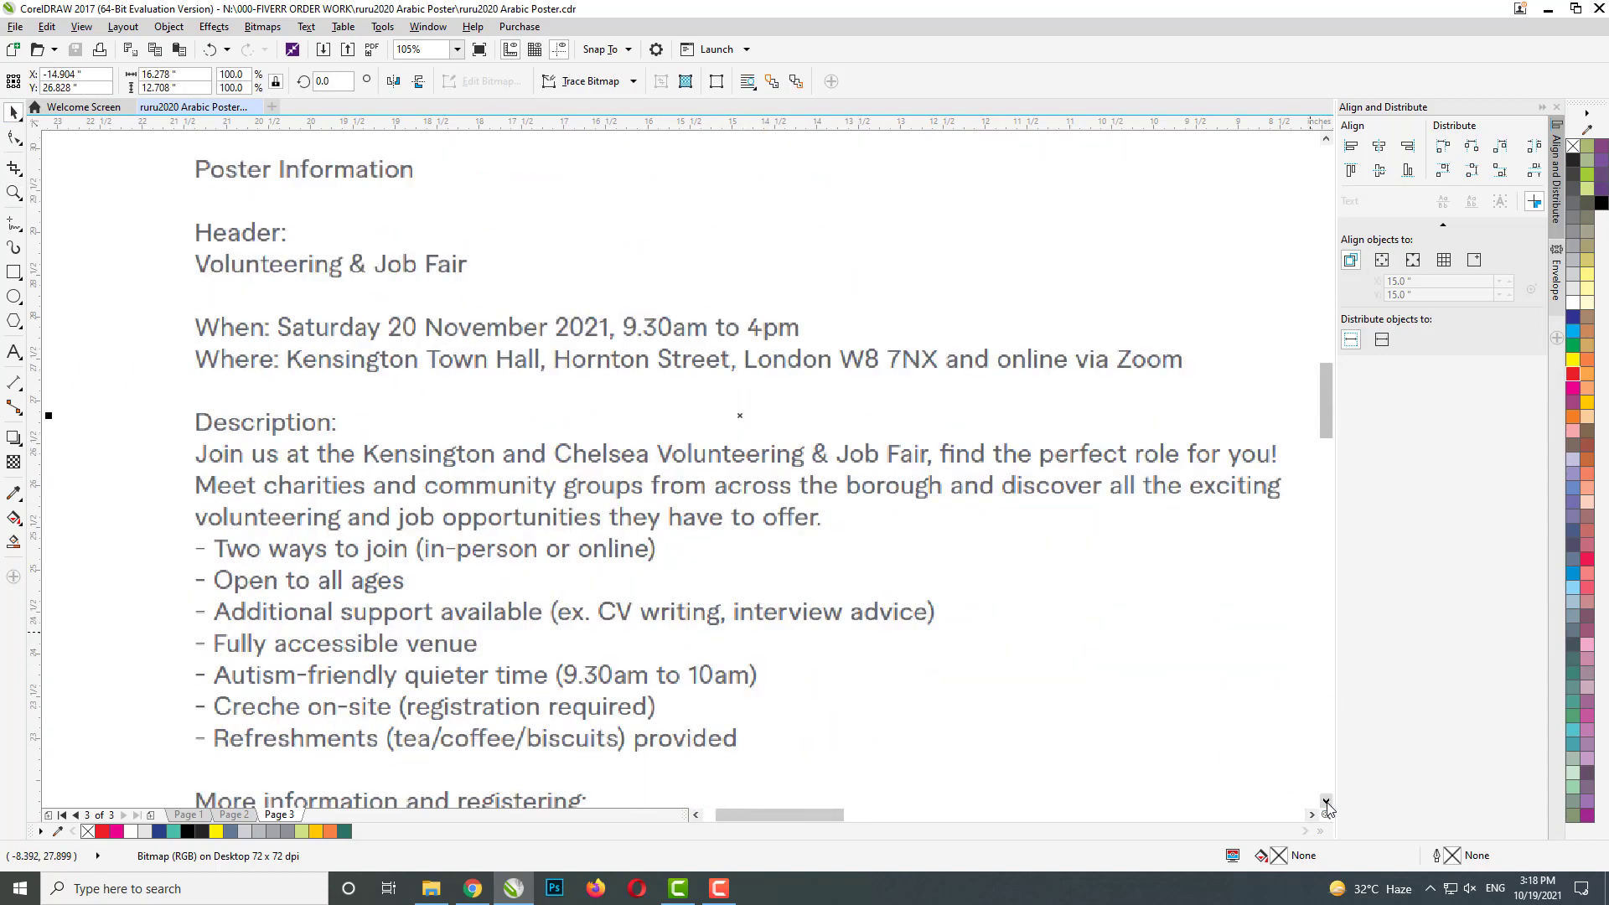
{"action": "left_click", "coordinate": [1326, 801]}
{"action": "left_click", "coordinate": [1326, 801]}
{"action": "left_click", "coordinate": [1326, 801]}
{"action": "left_click", "coordinate": [1326, 801]}
{"action": "left_click", "coordinate": [1326, 801]}
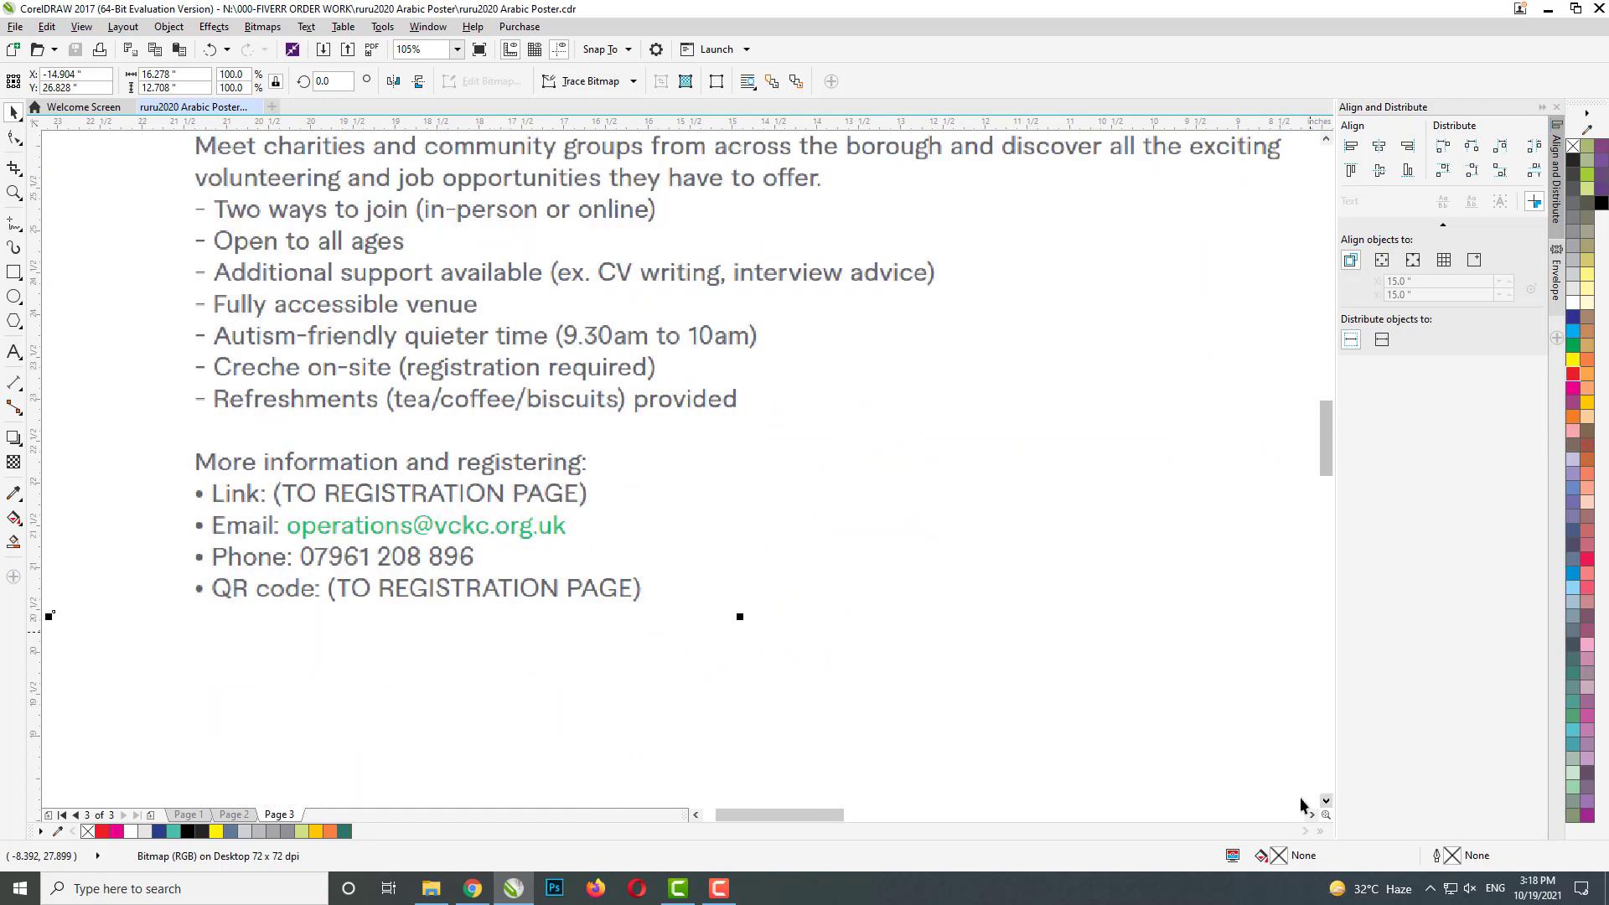
{"action": "left_click_drag", "start_coordinate": [1326, 445], "coordinate": [1329, 419]}
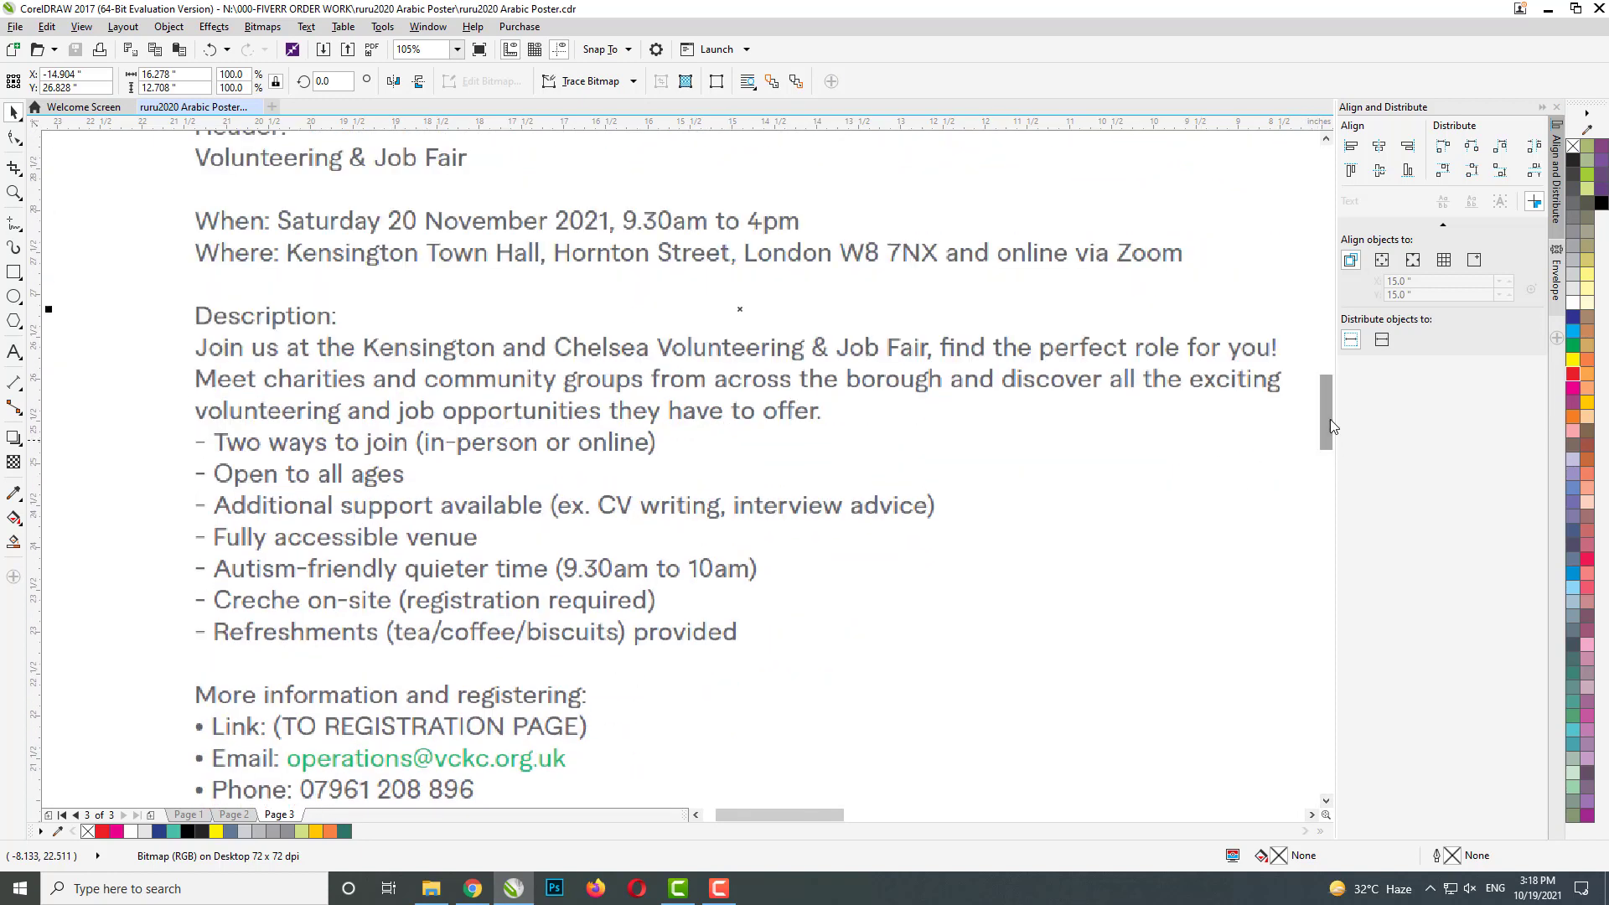
{"action": "scroll", "coordinate": [480, 507], "scroll_direction": "down", "scroll_amount": 2}
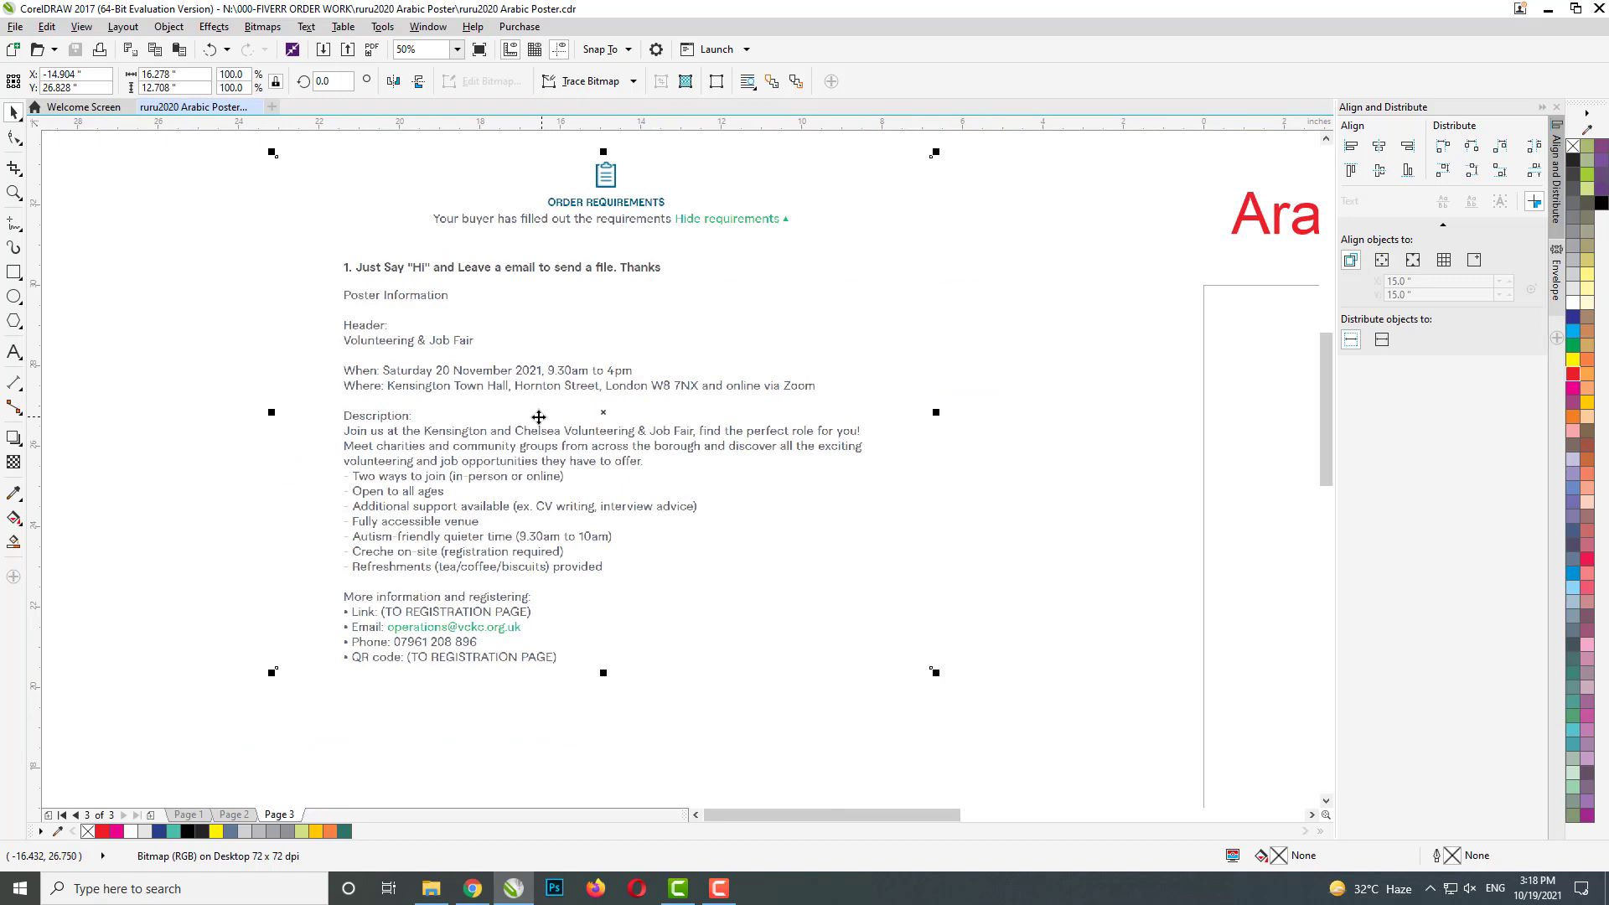
{"action": "scroll", "coordinate": [538, 417], "scroll_direction": "down", "scroll_amount": 4}
- Examine the finished Volunteering & Job Fair poster design on the grey mockup background
{"action": "scroll", "coordinate": [775, 578], "scroll_direction": "up", "scroll_amount": 2}
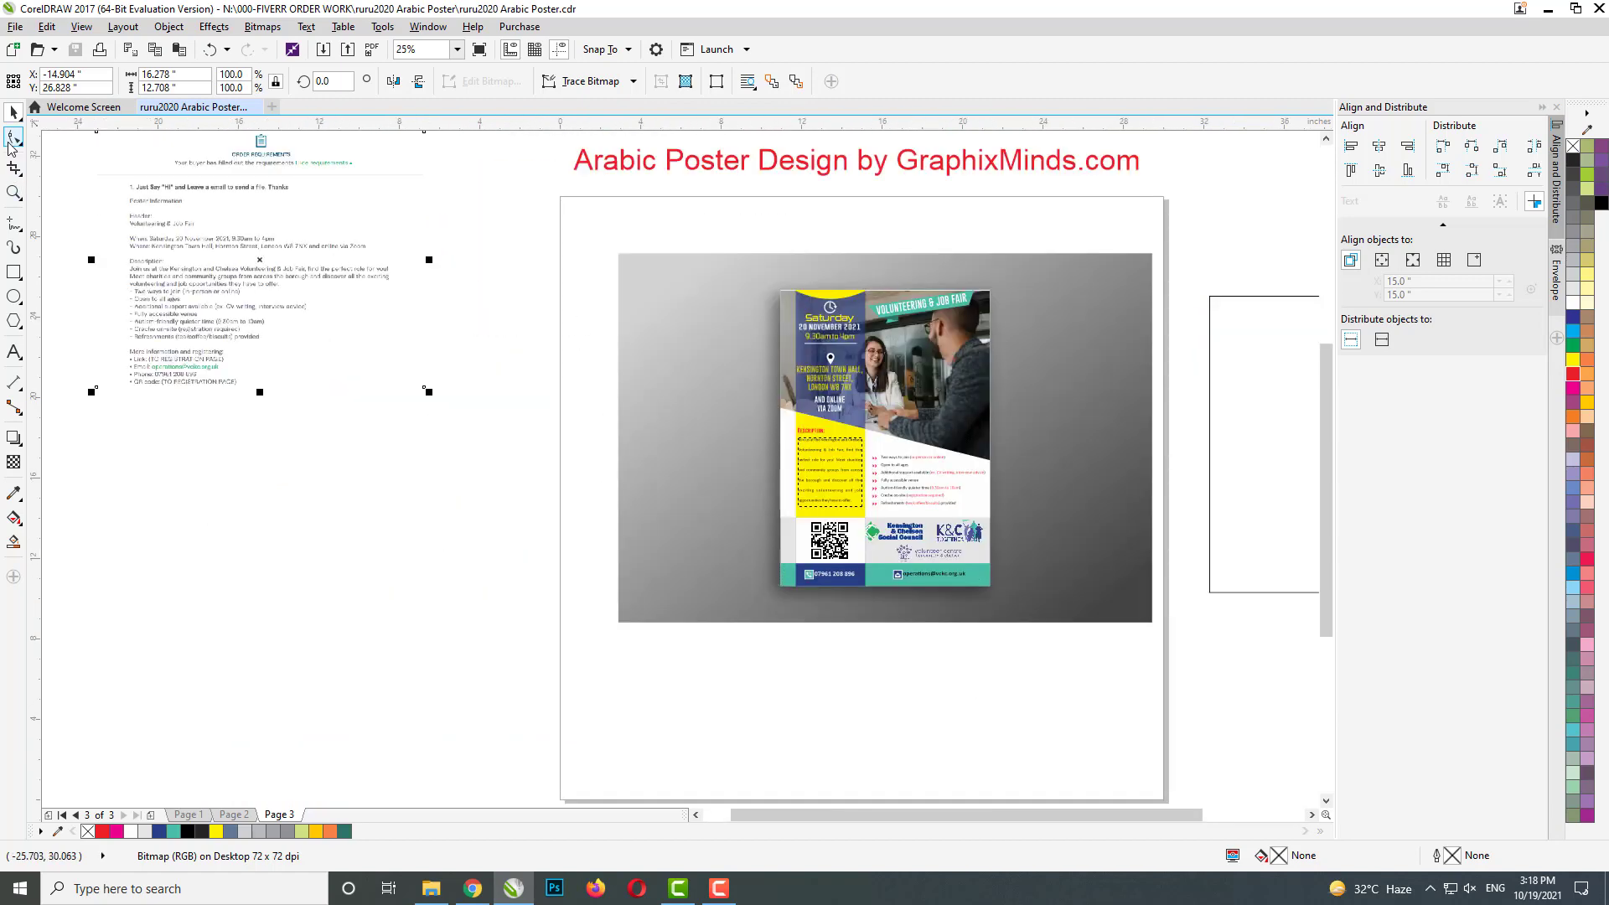
{"action": "left_click", "coordinate": [14, 192]}
{"action": "left_click_drag", "start_coordinate": [607, 246], "coordinate": [1169, 633]}
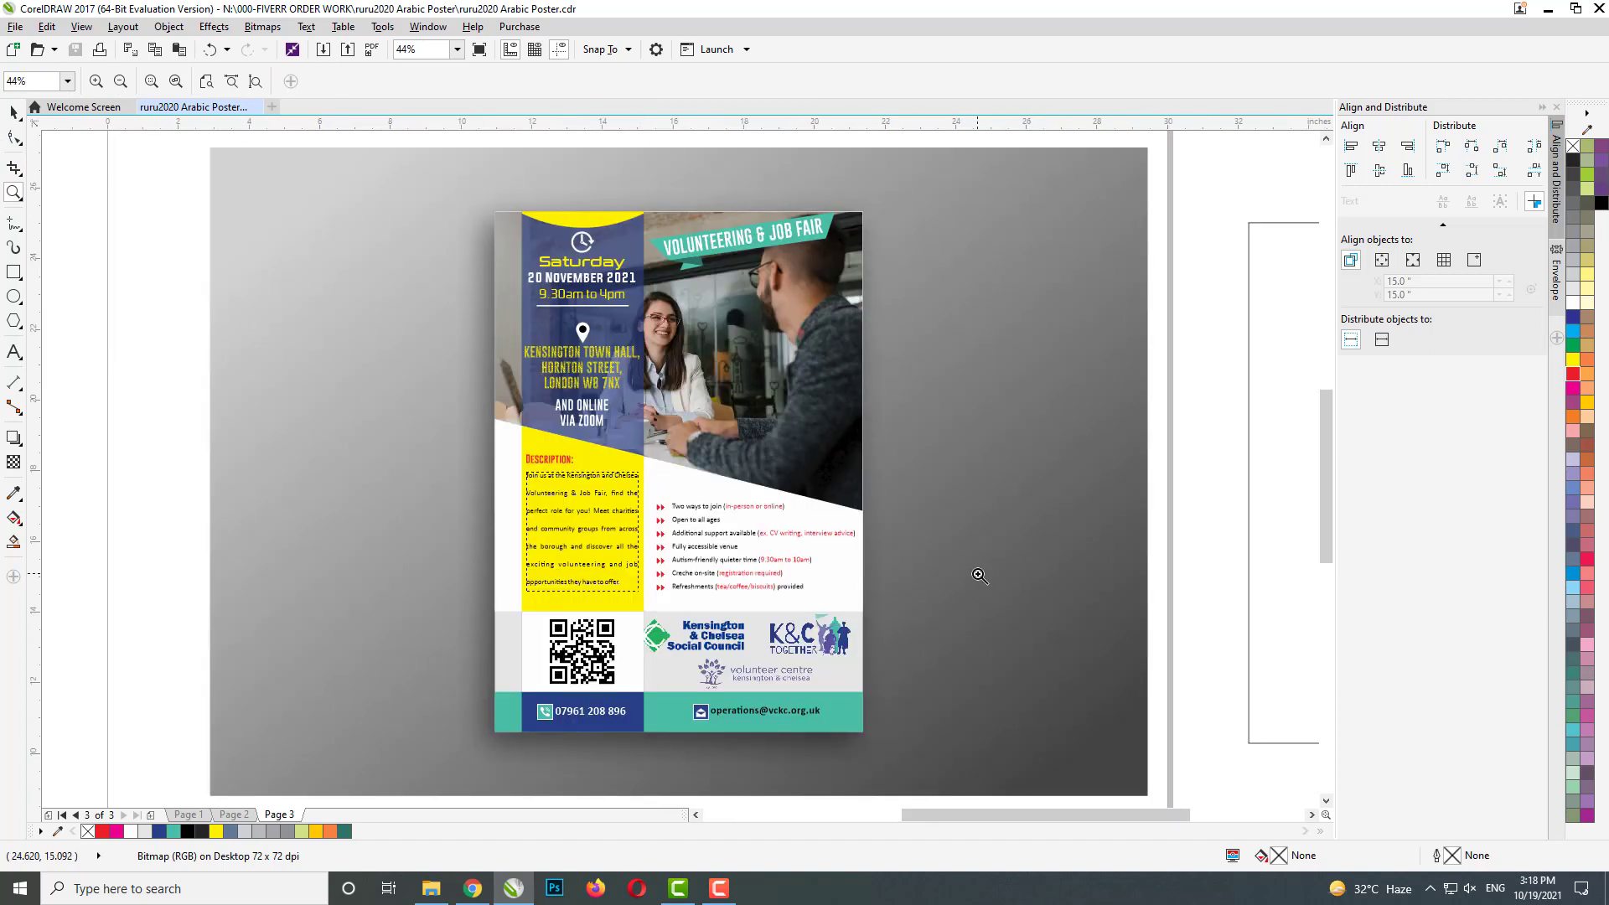
{"action": "left_click_drag", "start_coordinate": [439, 196], "coordinate": [954, 758]}
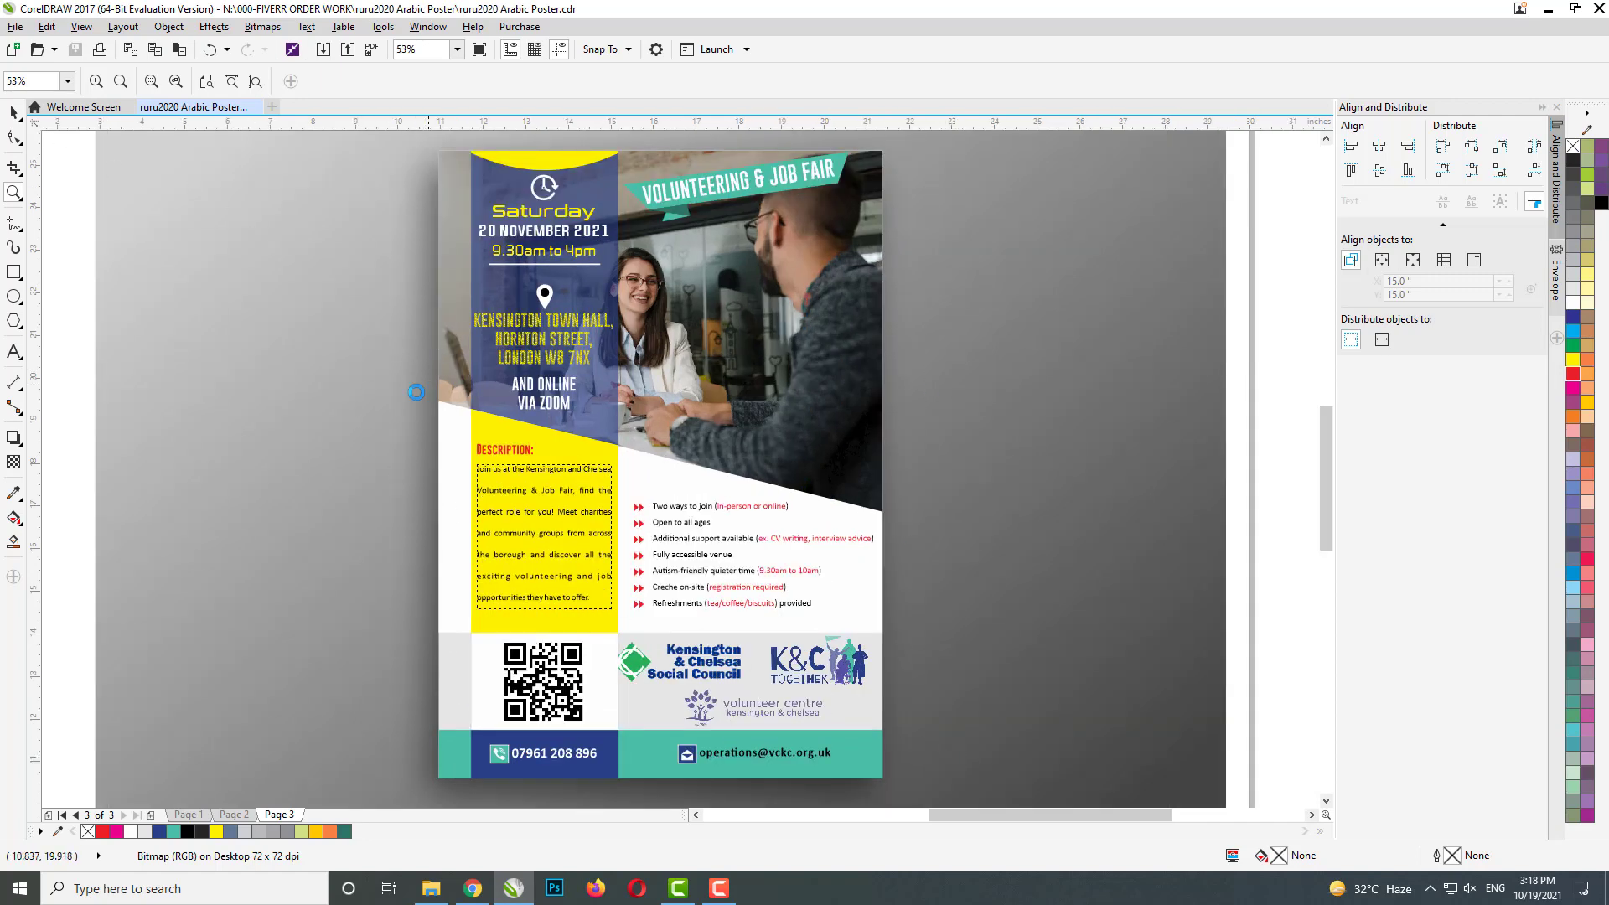
{"action": "right_click", "coordinate": [417, 392]}
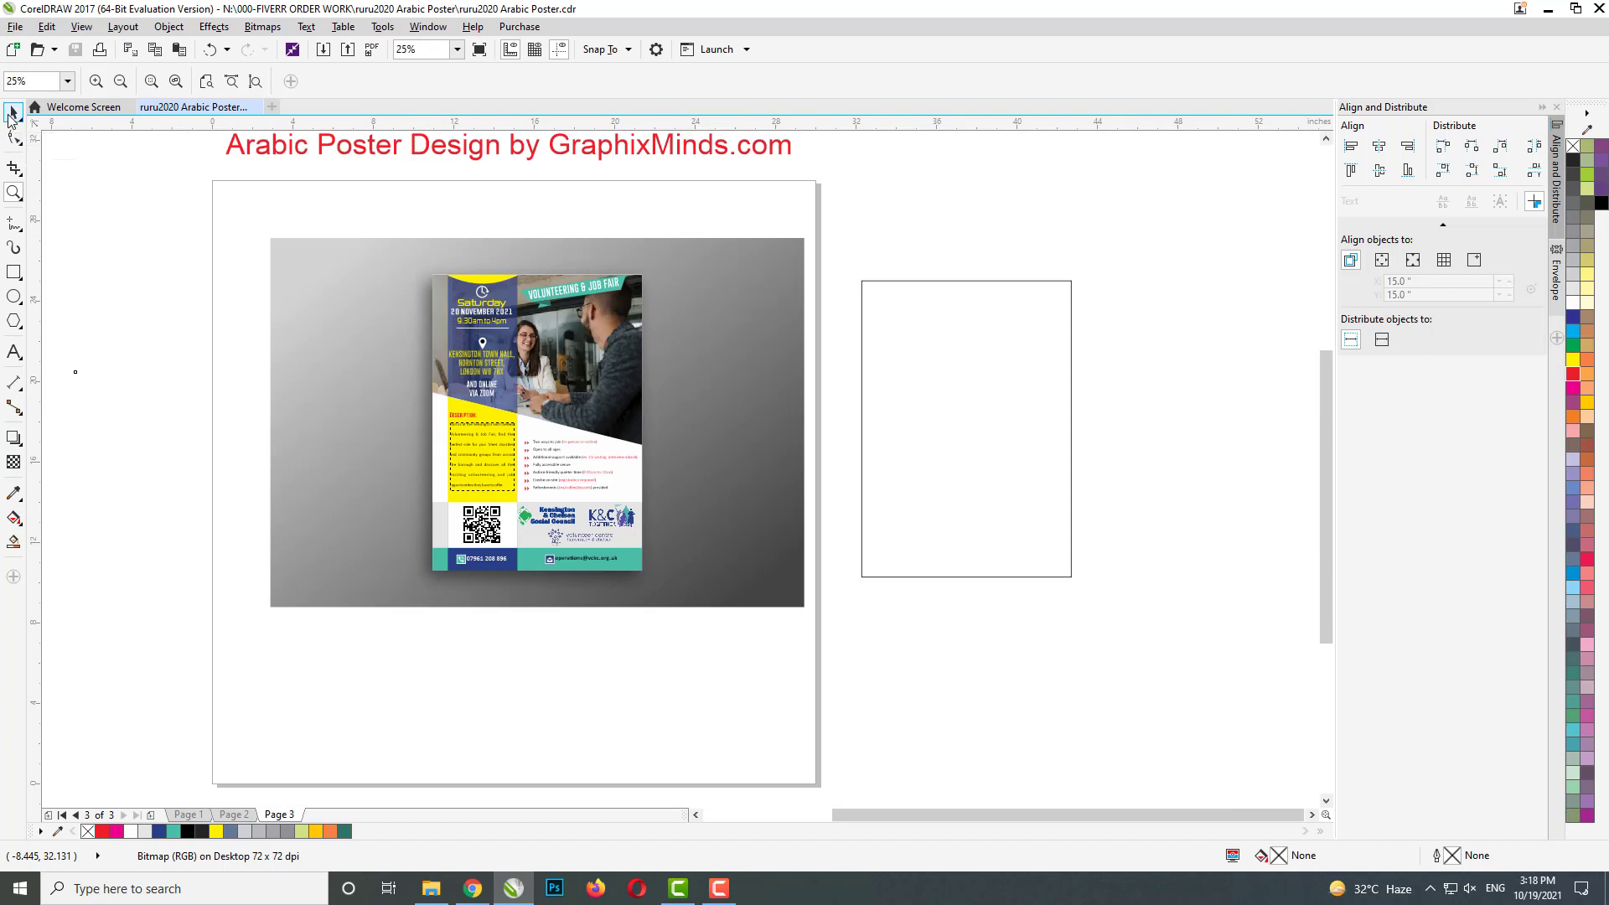
- Move the photo of the woman and man meeting at a desk onto the blank poster rectangle
{"action": "left_click", "coordinate": [11, 113]}
{"action": "left_click", "coordinate": [903, 430]}
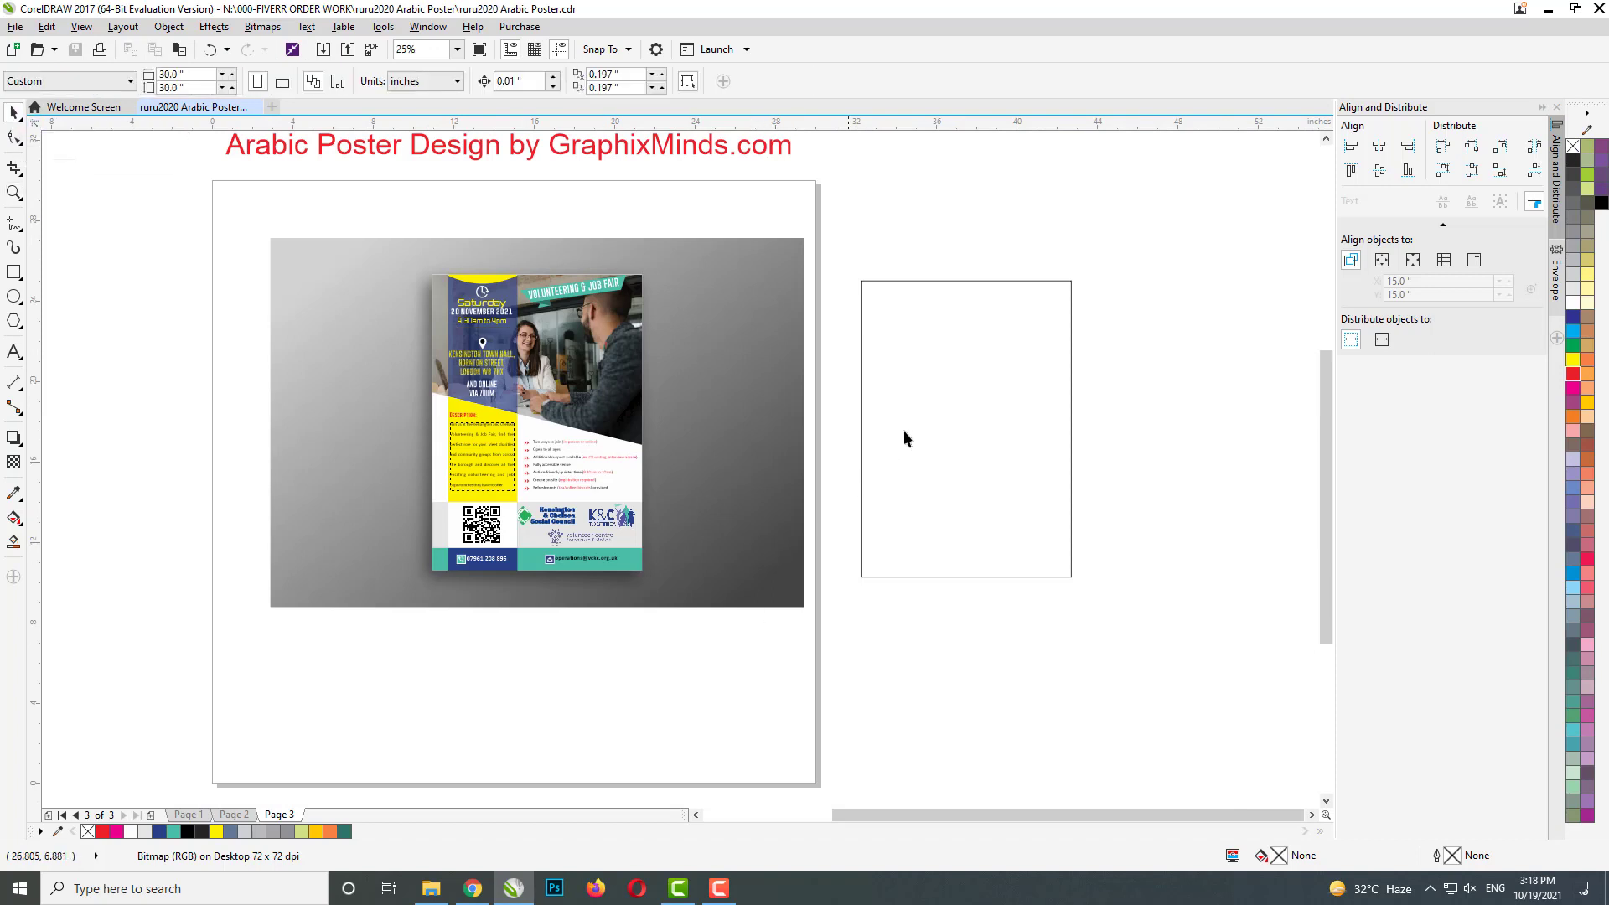
{"action": "scroll", "coordinate": [751, 420], "scroll_direction": "down", "scroll_amount": 1}
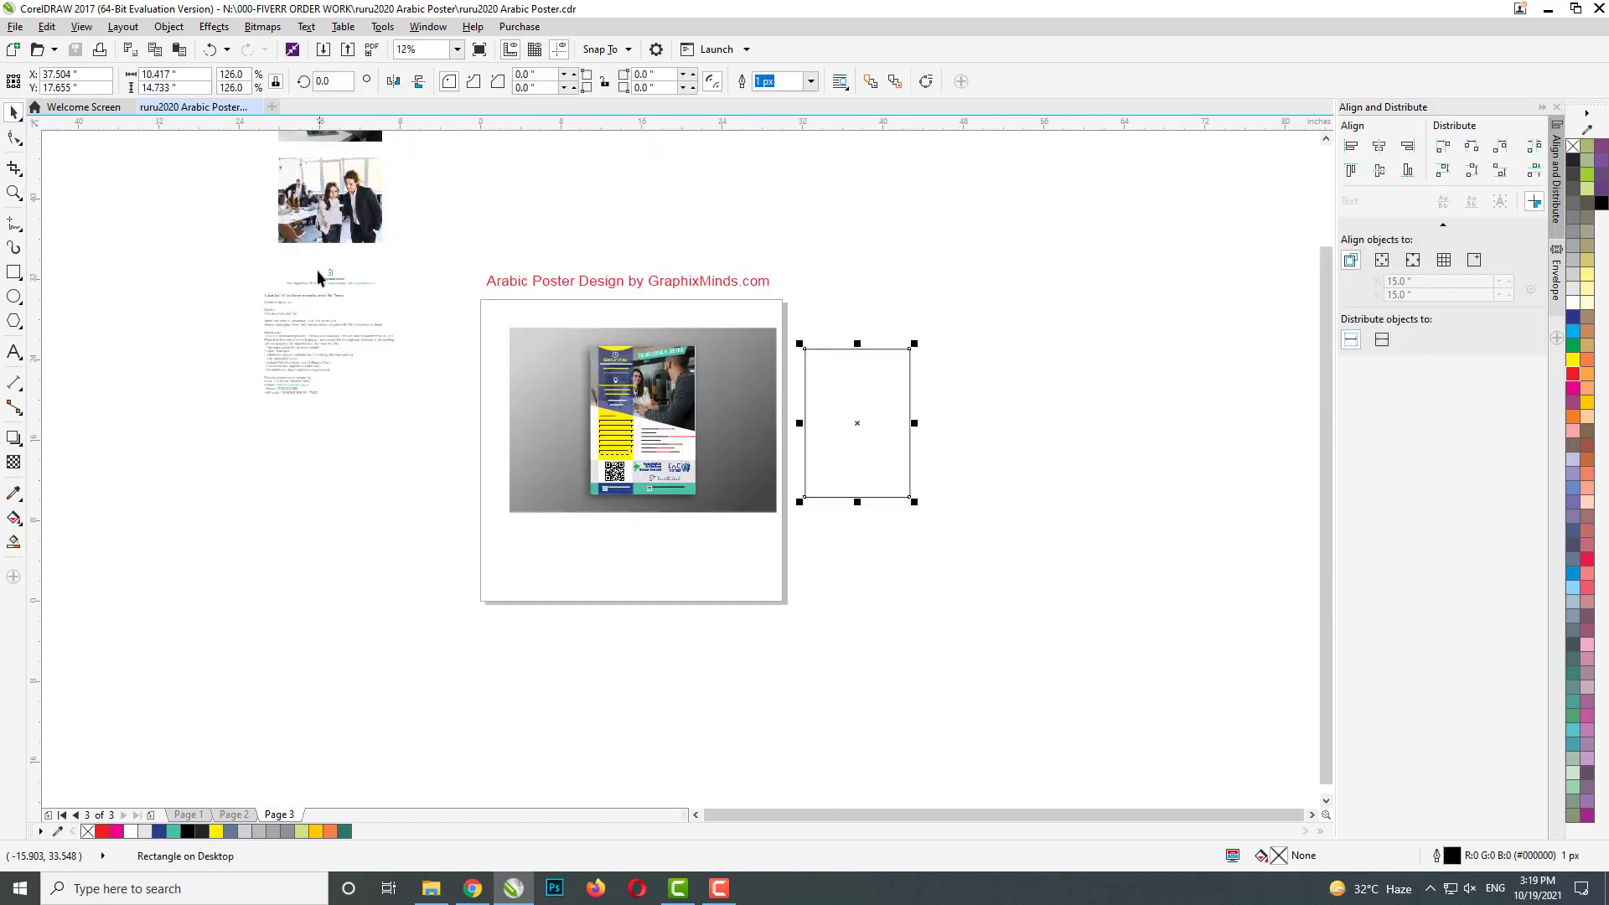
{"action": "left_click_drag", "start_coordinate": [321, 199], "coordinate": [588, 329]}
{"action": "scroll", "coordinate": [588, 329], "scroll_direction": "up", "scroll_amount": 3}
{"action": "scroll", "coordinate": [593, 330], "scroll_direction": "down", "scroll_amount": 1}
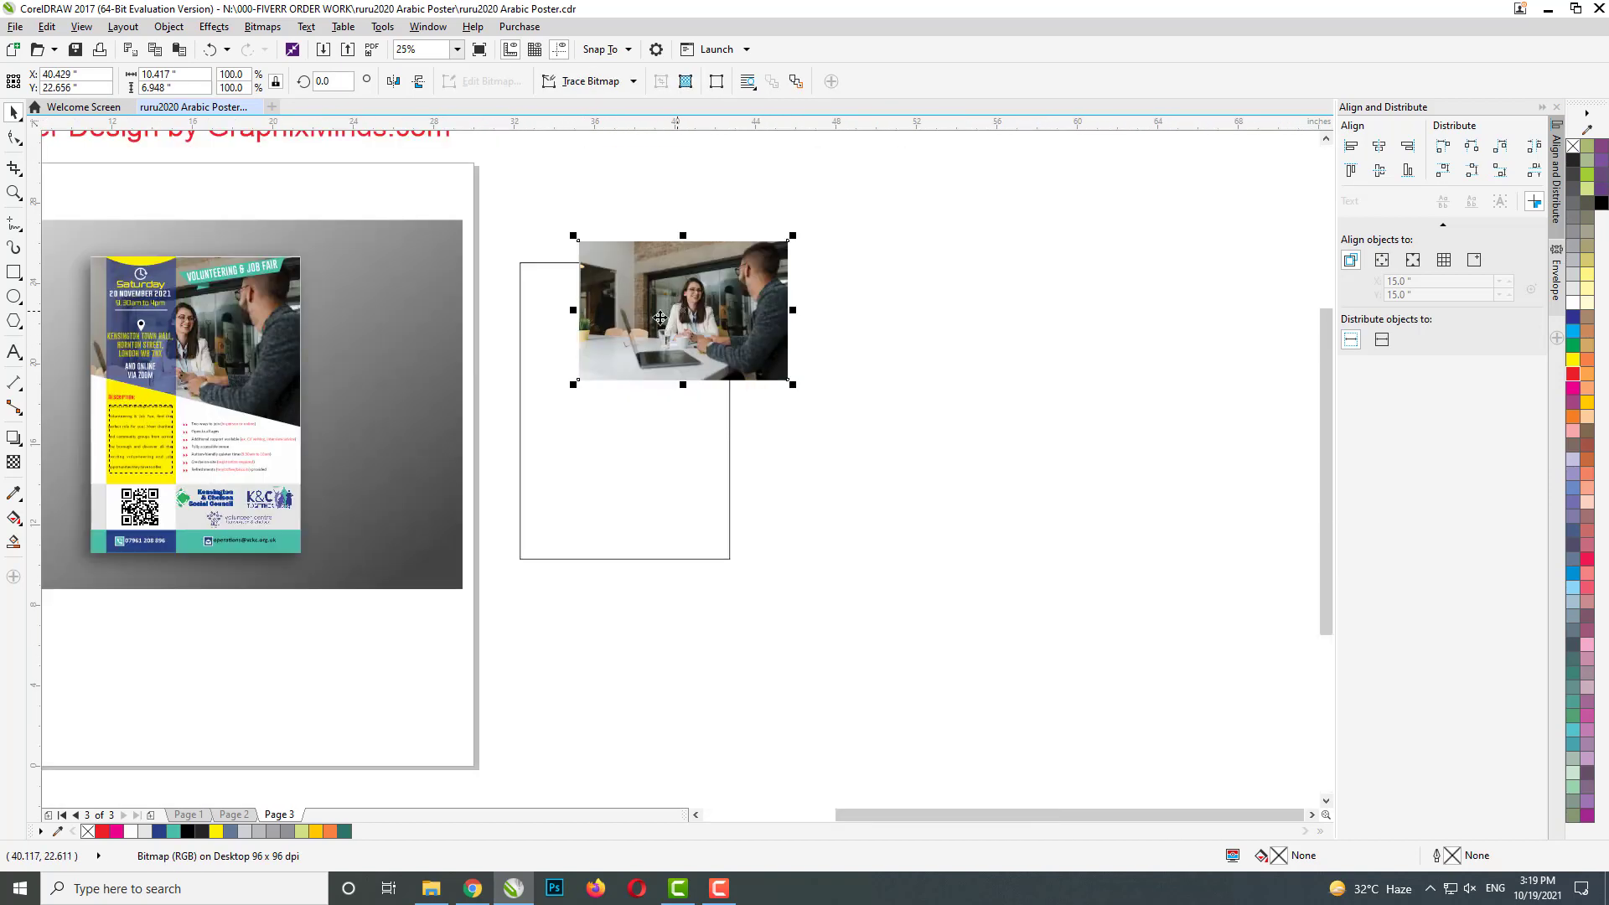
- Align the meeting photo to the top and left edges of the blank poster rectangle
{"action": "left_click", "coordinate": [578, 407], "text": "shift"}
{"action": "key", "text": "t"}
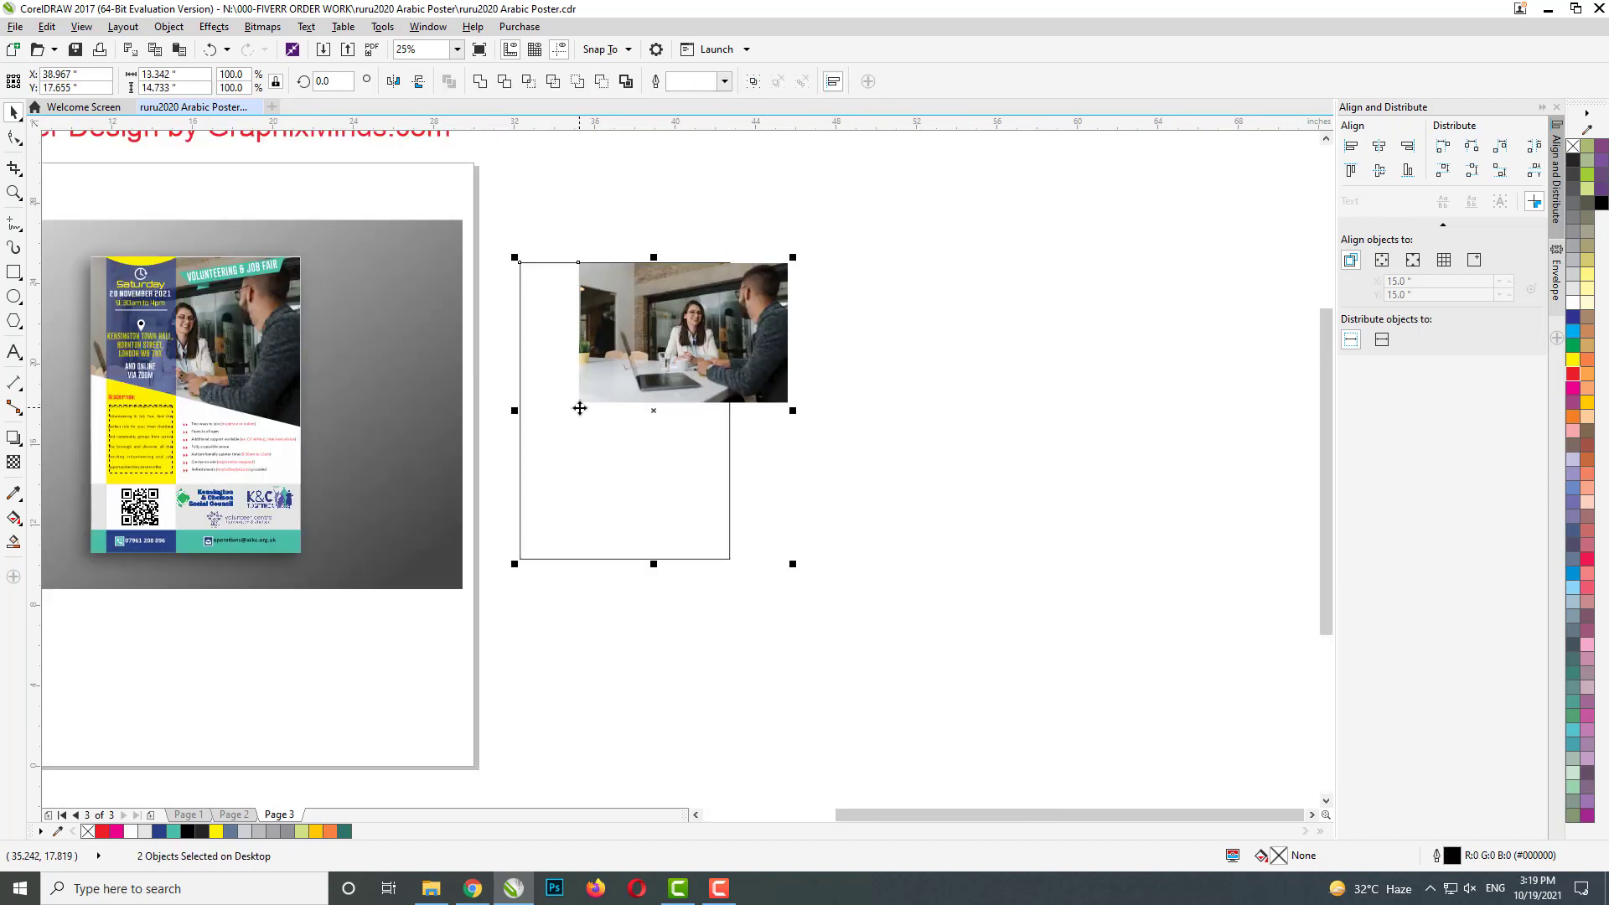
{"action": "key", "text": "l"}
{"action": "left_click", "coordinate": [846, 417]}
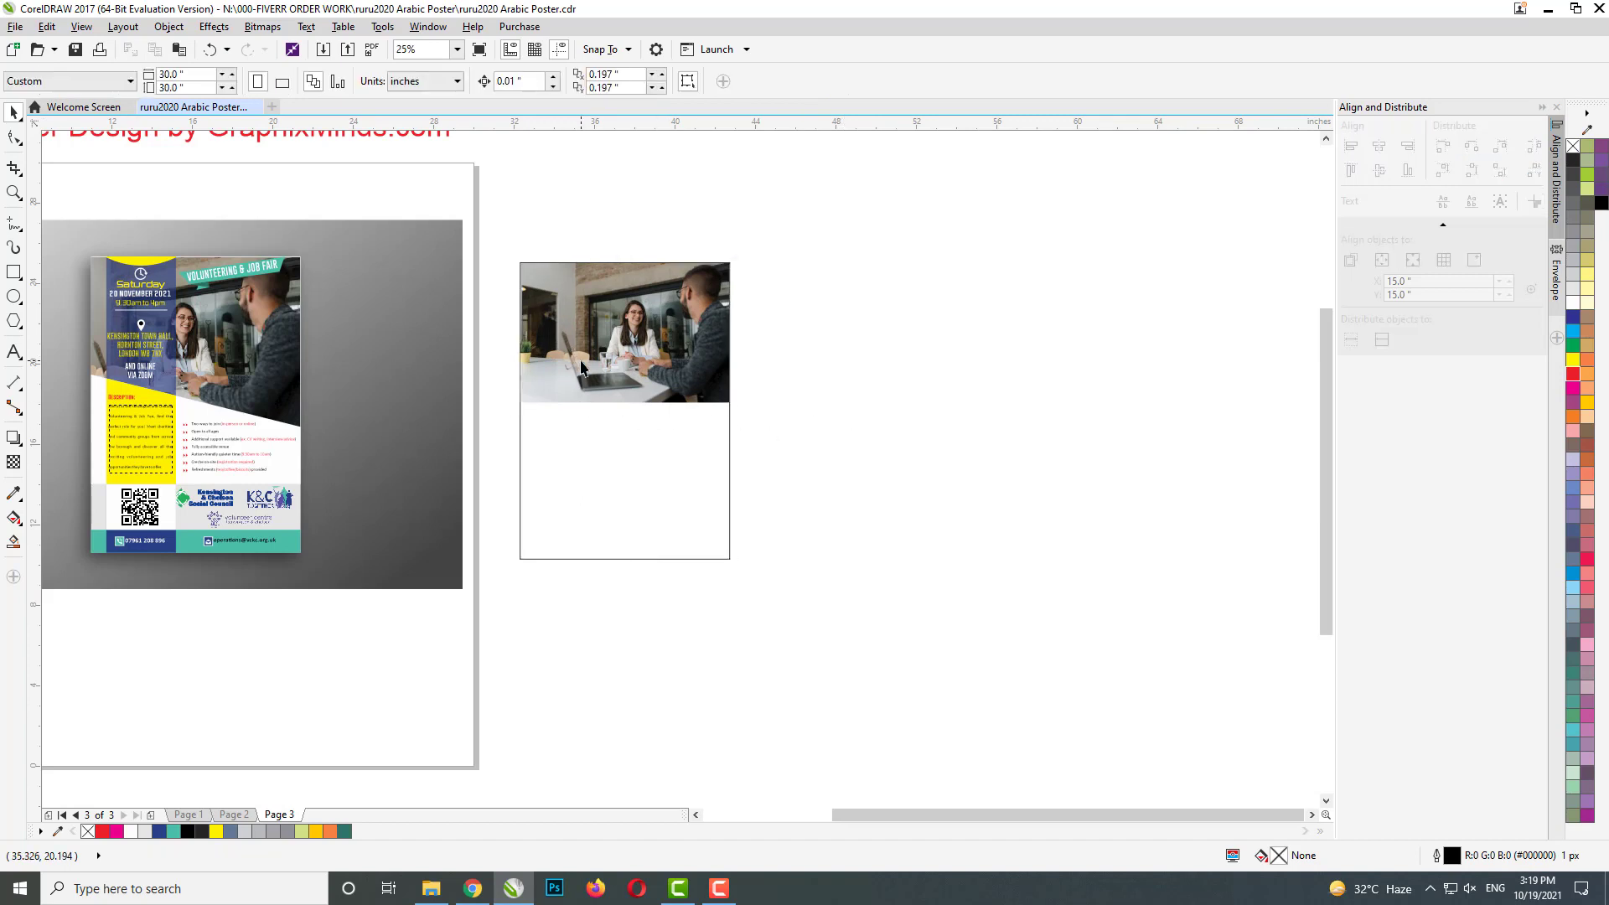
- Copy the semi-transparent blue vertical strip from the finished poster onto the new poster layout
{"action": "left_click", "coordinate": [593, 342]}
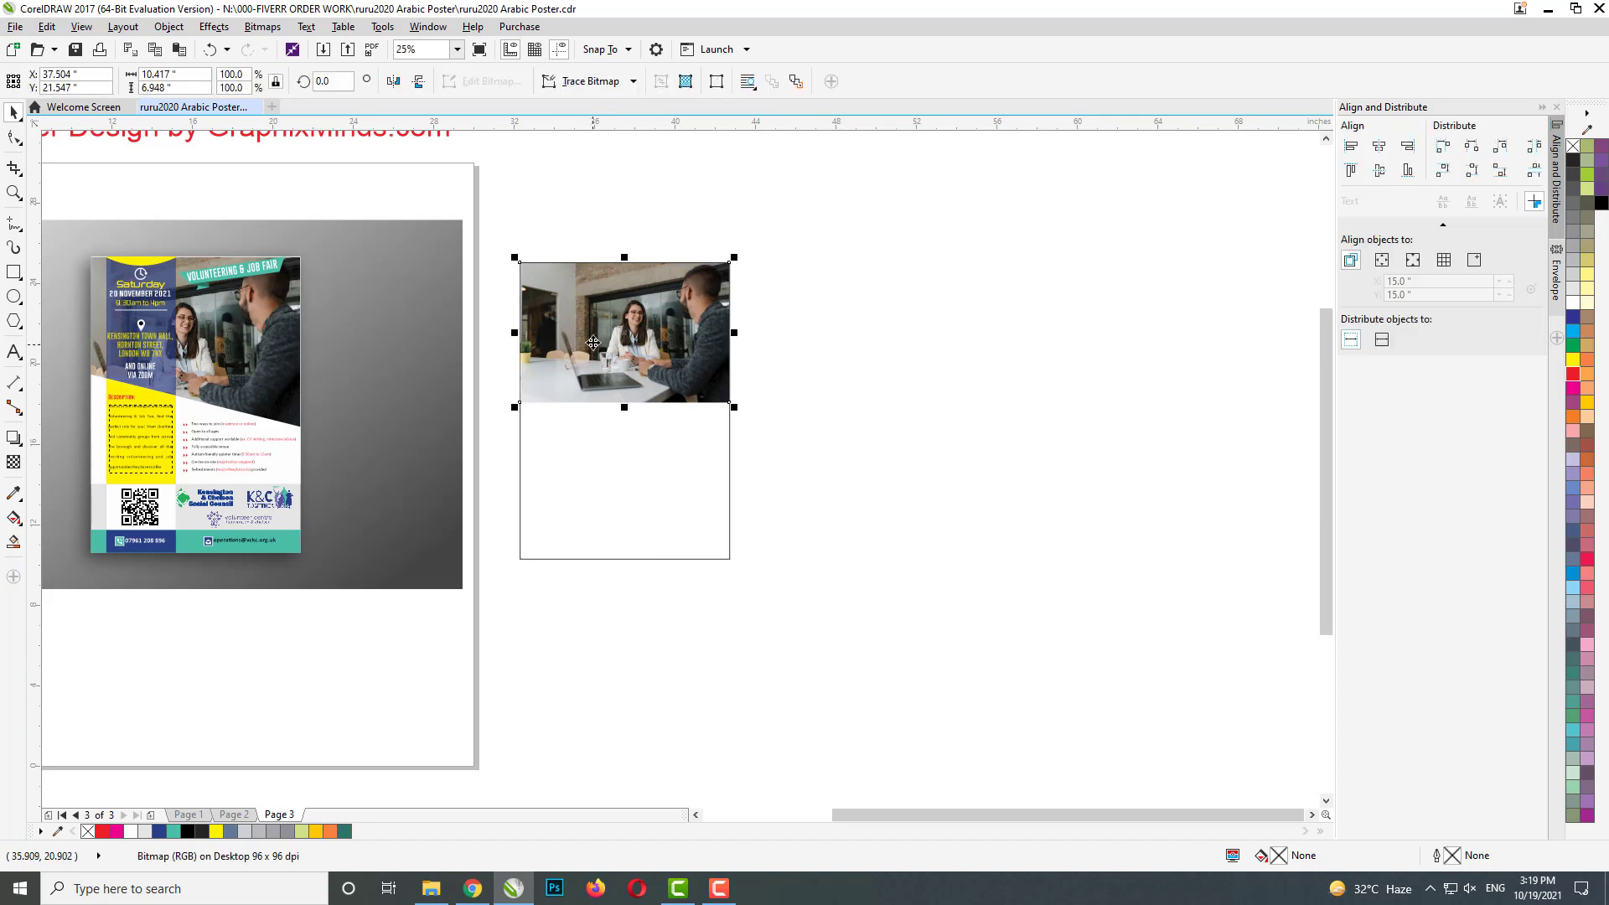
{"action": "left_click", "coordinate": [165, 380]}
{"action": "left_click_drag", "start_coordinate": [171, 381], "coordinate": [599, 381]}
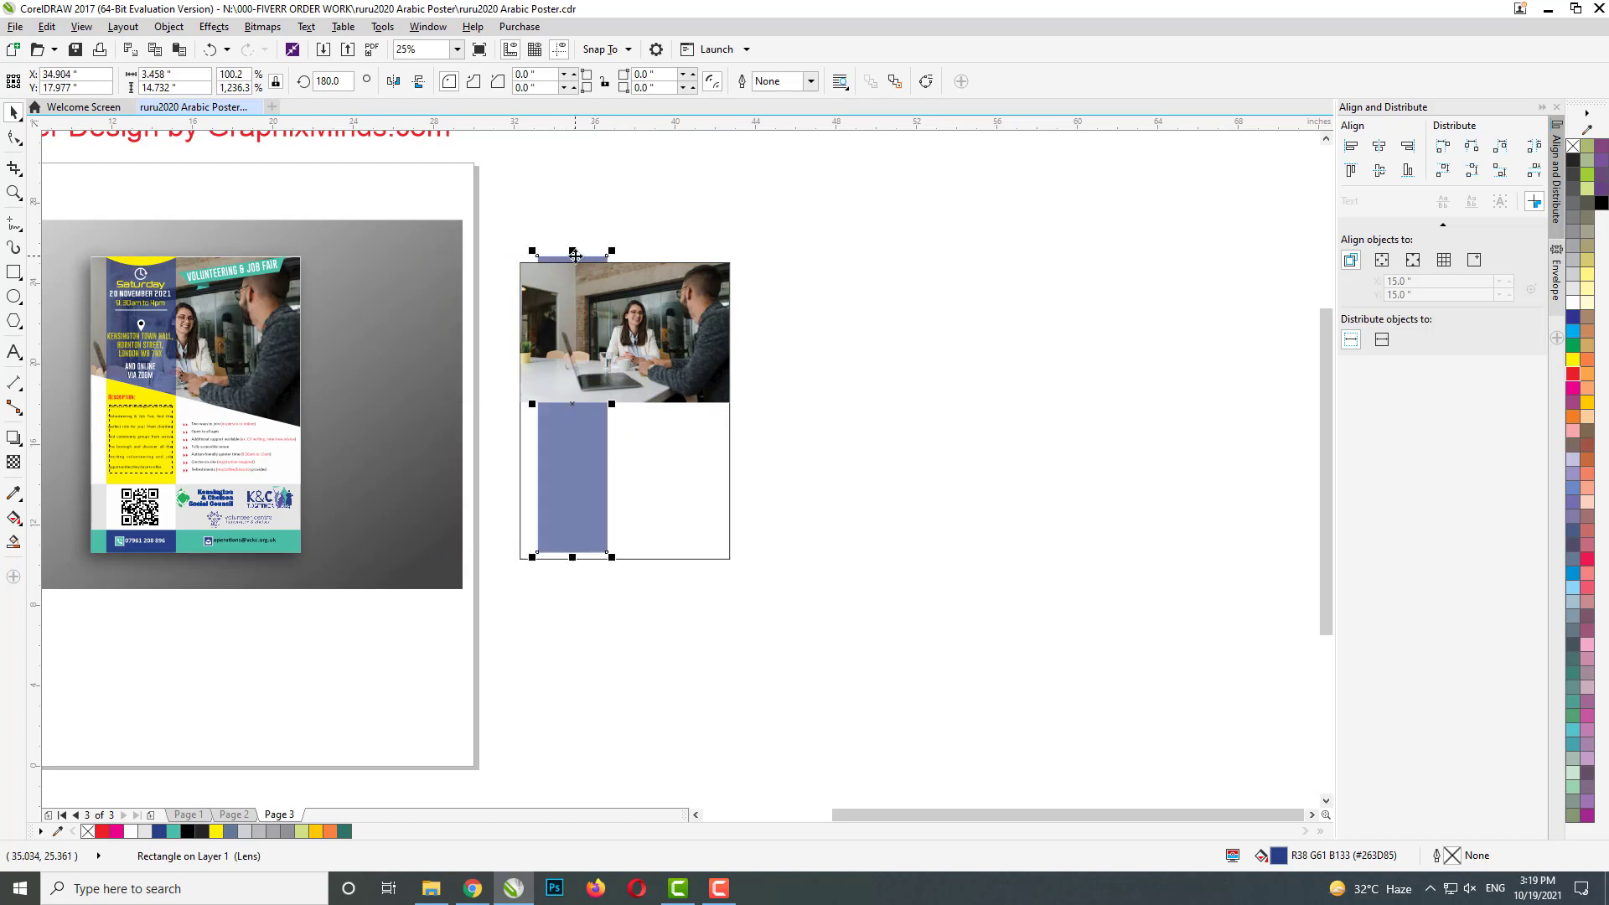
- Move the finished poster mockup off the page and put the new poster layout on the page instead
{"action": "scroll", "coordinate": [590, 258], "scroll_direction": "down", "scroll_amount": 1}
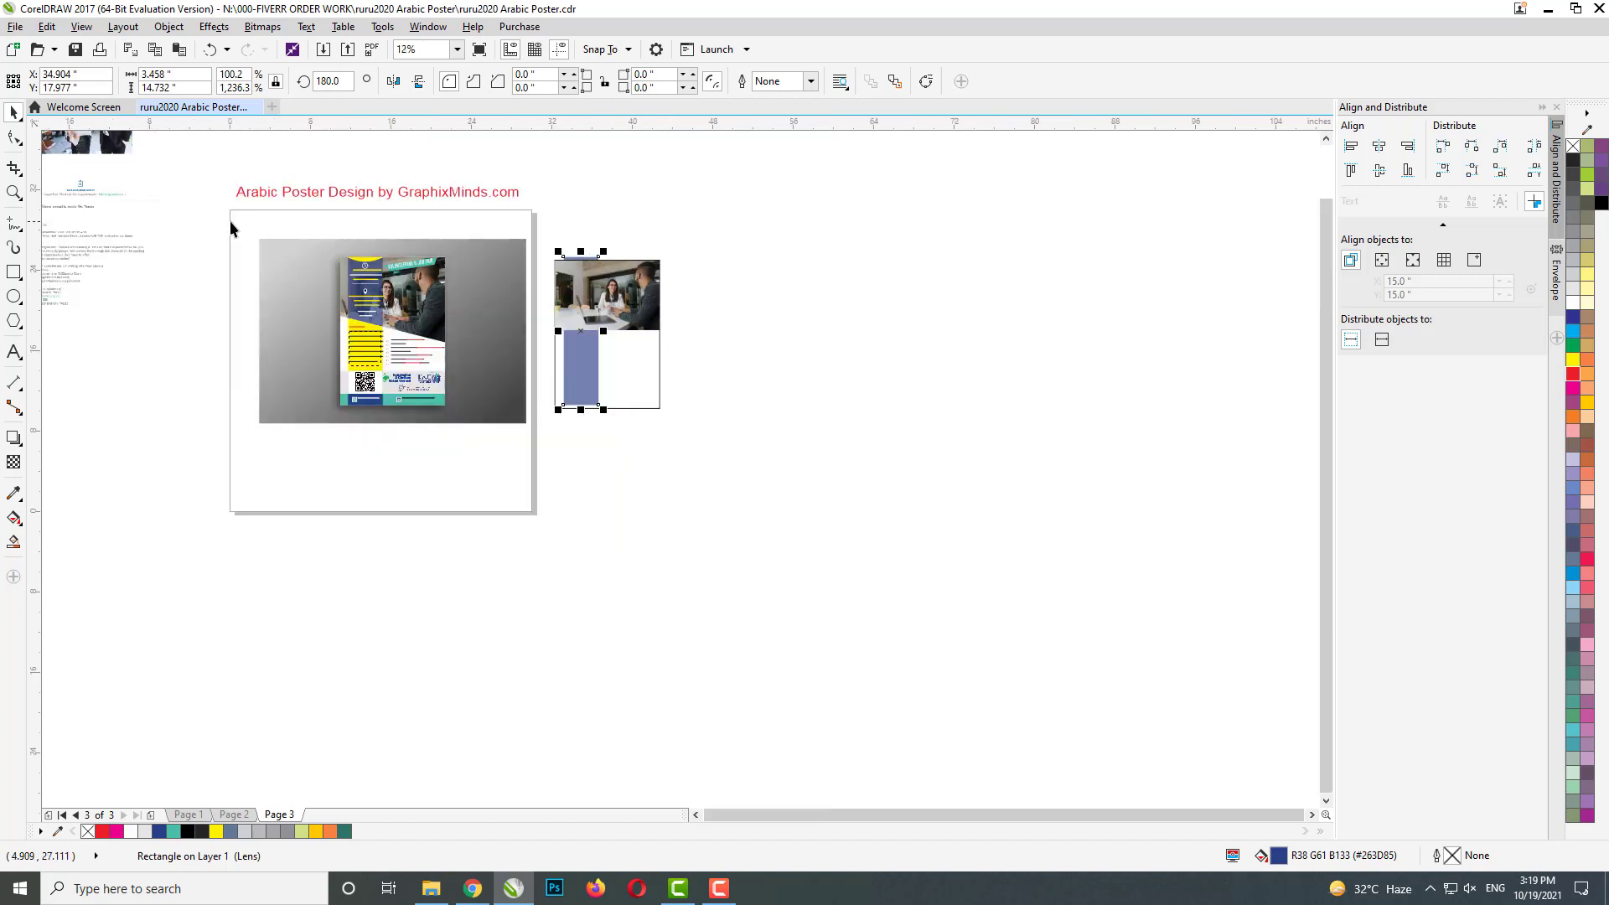
{"action": "left_click_drag", "start_coordinate": [231, 228], "coordinate": [530, 444]}
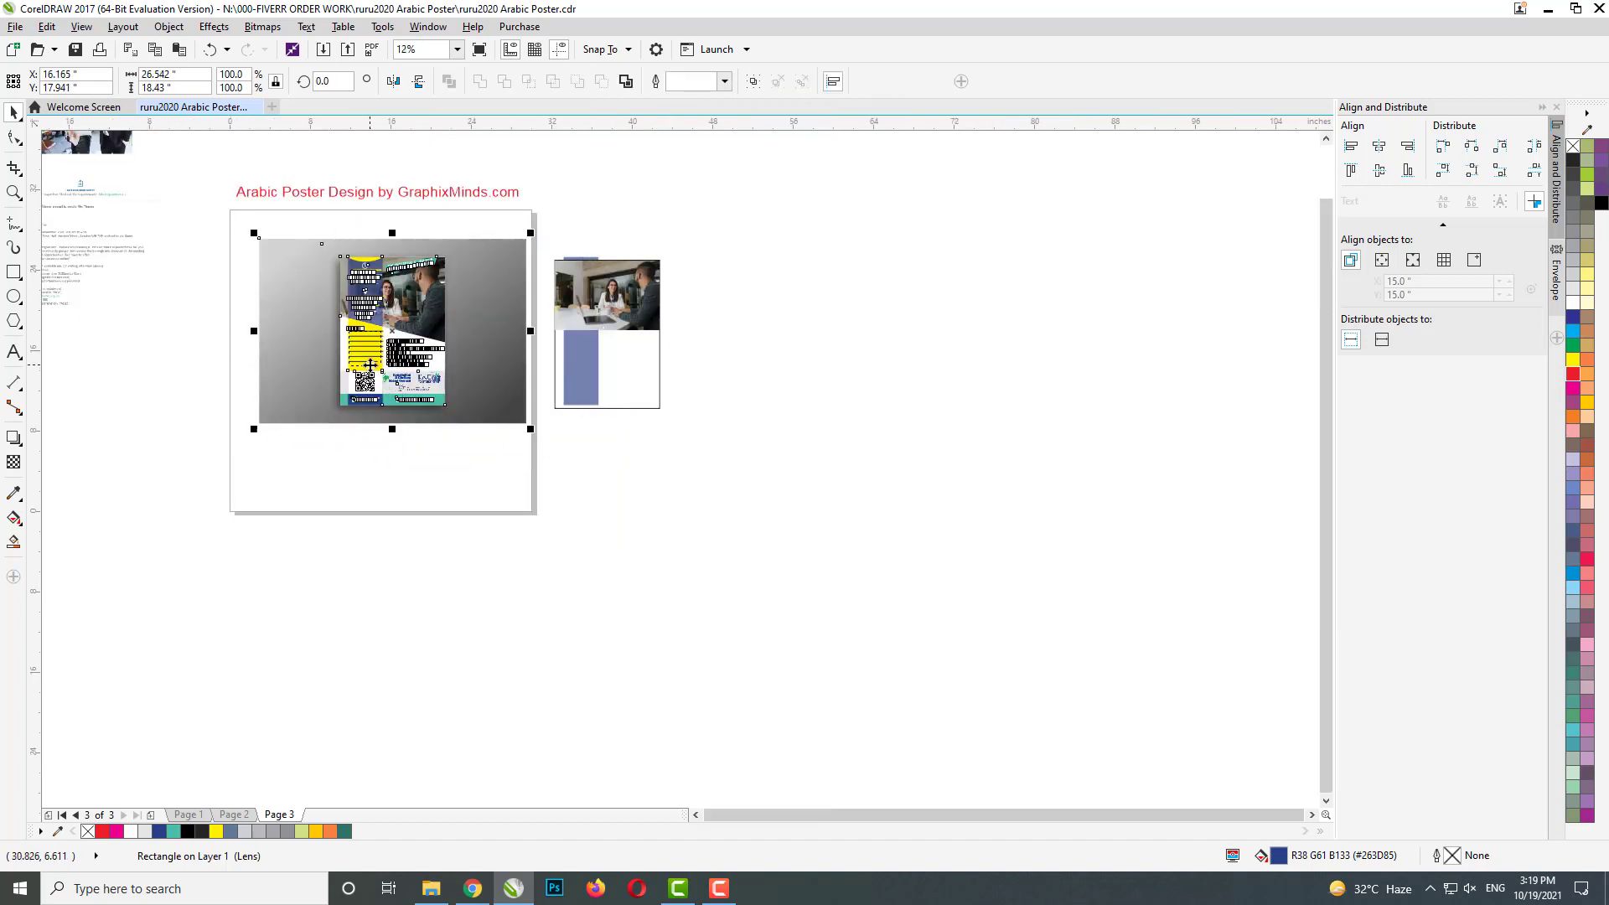
{"action": "left_click_drag", "start_coordinate": [370, 366], "coordinate": [765, 369]}
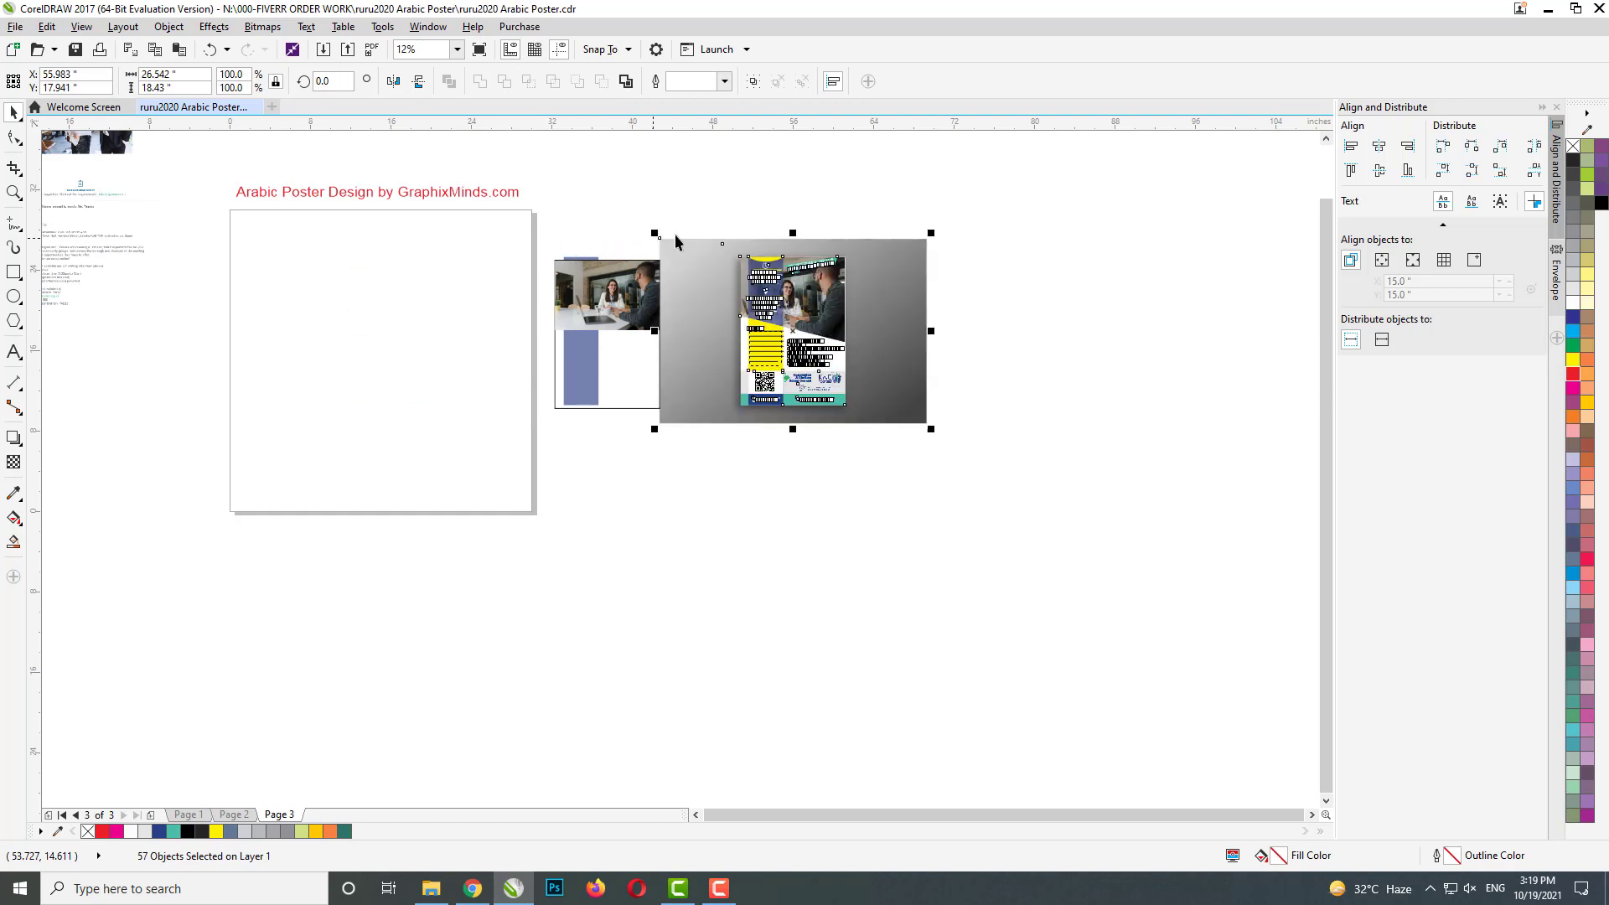
{"action": "left_click", "coordinate": [586, 361]}
{"action": "left_click_drag", "start_coordinate": [587, 360], "coordinate": [339, 368]}
- Move the whole finished poster mockup closer to the page as a reference beside the new layout
{"action": "left_click_drag", "start_coordinate": [612, 222], "coordinate": [937, 488]}
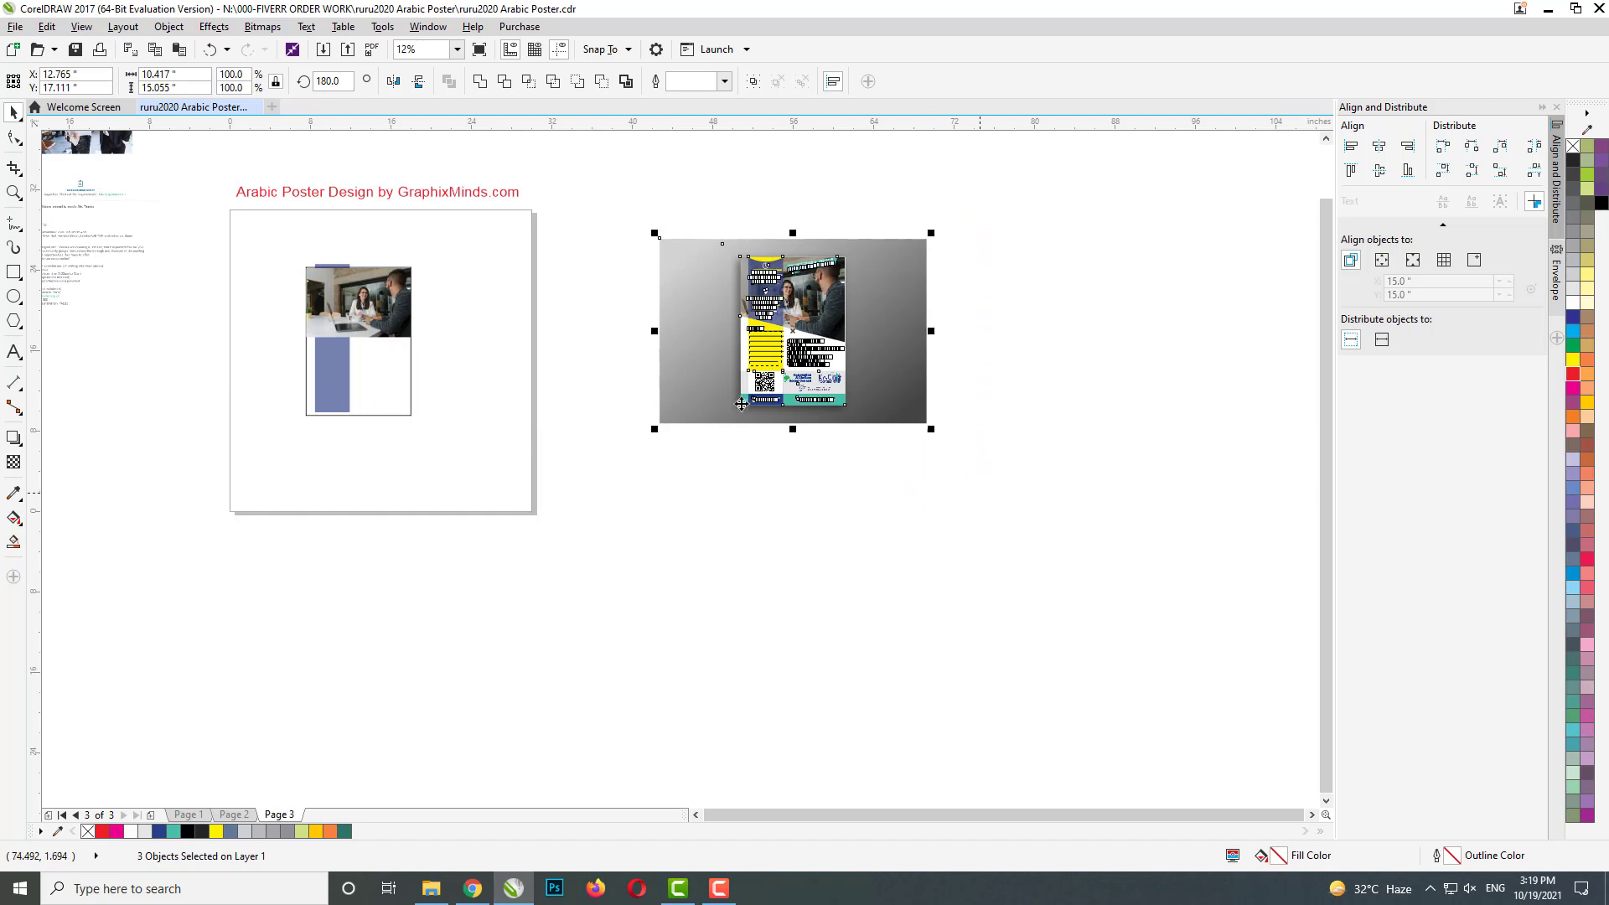
{"action": "right_click", "coordinate": [566, 430]}
{"action": "left_click_drag", "start_coordinate": [616, 415], "coordinate": [563, 430]}
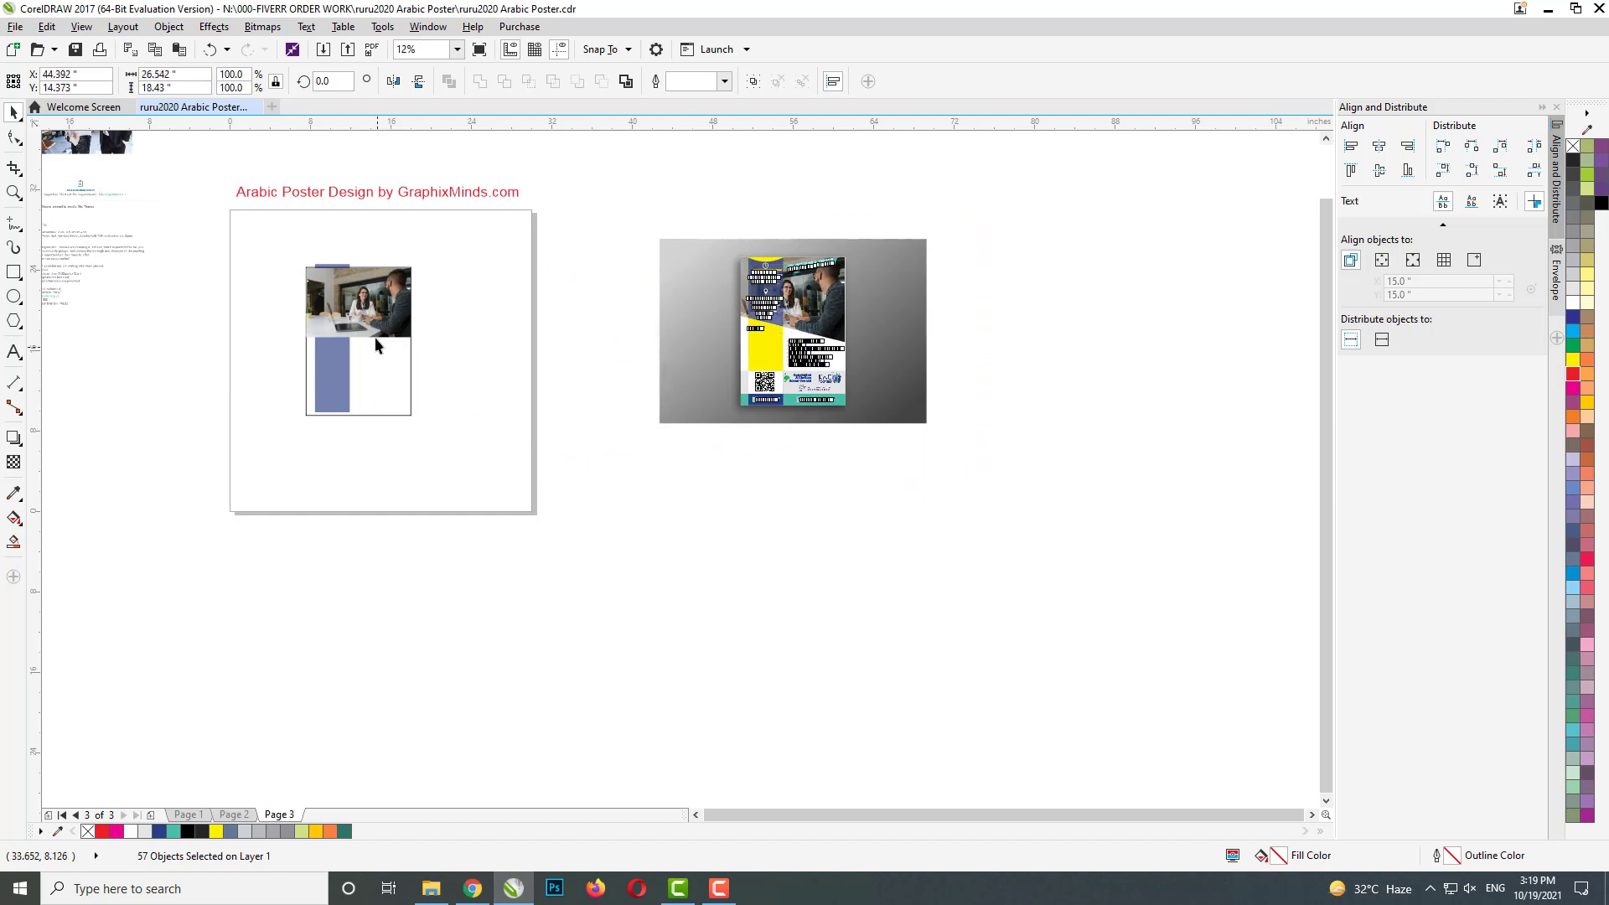
- Bring the blue strip in front of the photo and align it vertically with the poster rectangle
{"action": "scroll", "coordinate": [345, 310], "scroll_direction": "up", "scroll_amount": 1}
{"action": "left_click", "coordinate": [322, 410]}
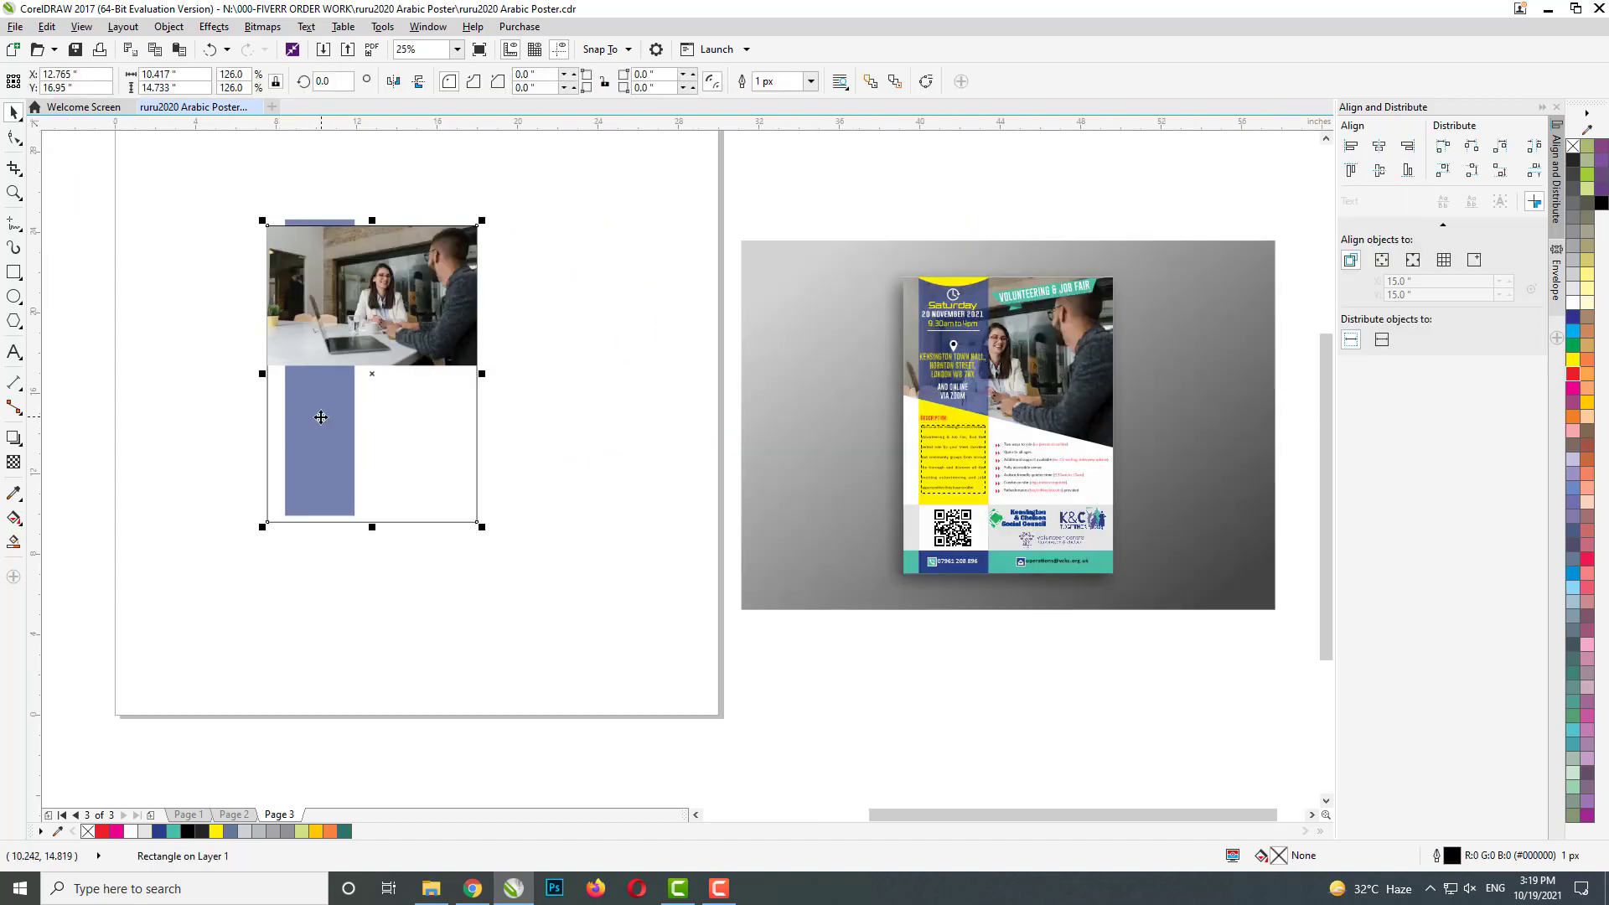
{"action": "left_click_drag", "start_coordinate": [194, 185], "coordinate": [436, 607]}
{"action": "key", "text": "shift+Page_Up"}
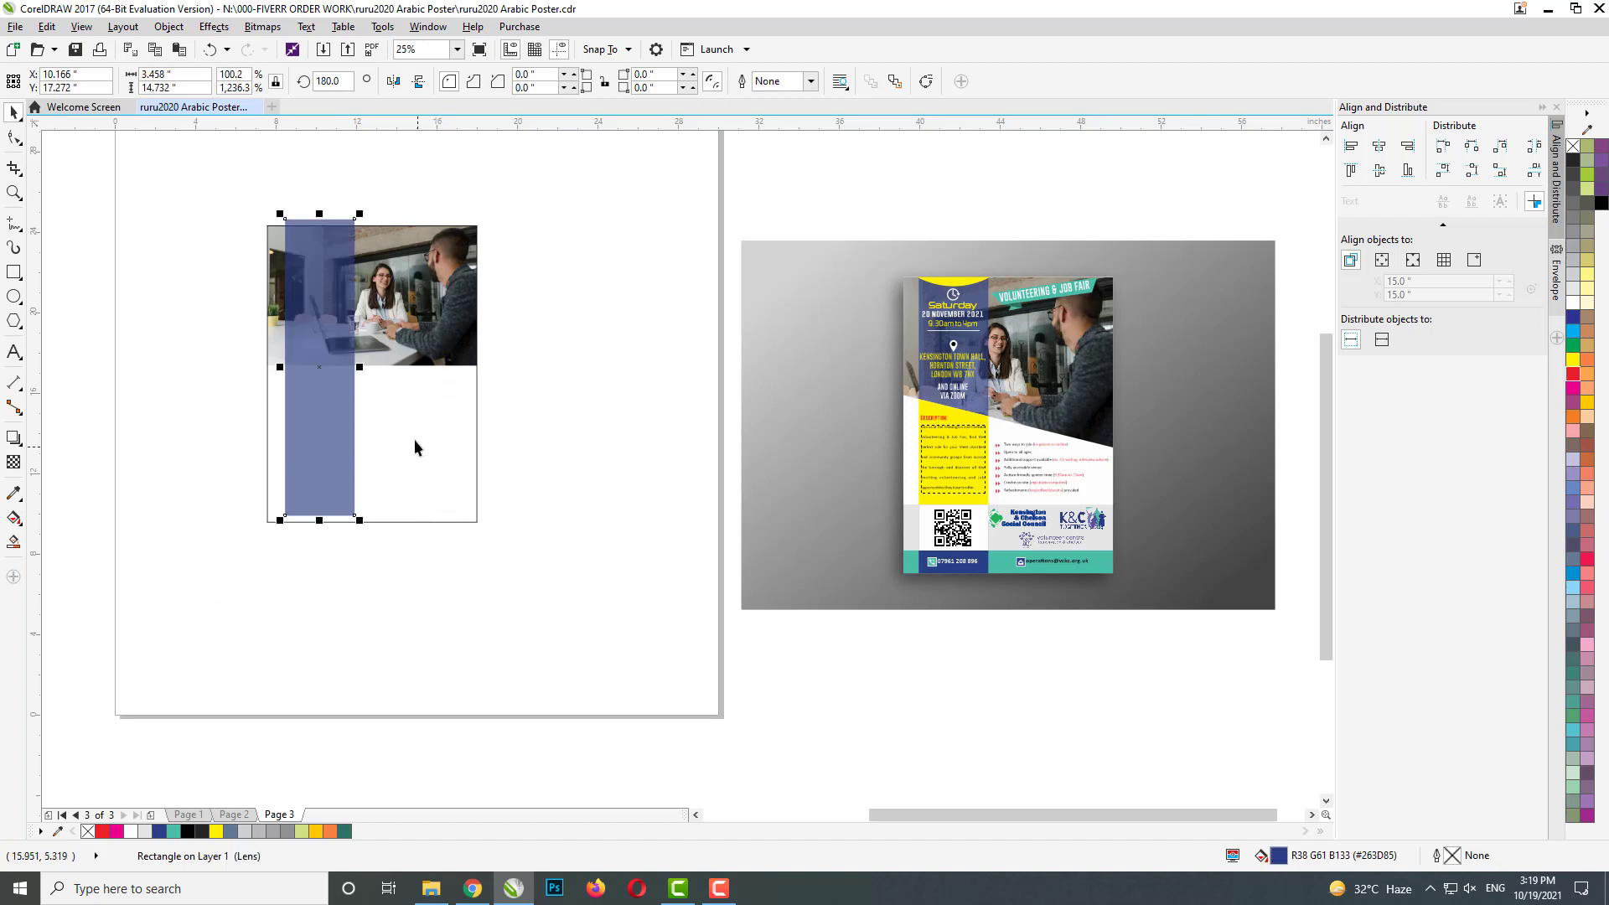
{"action": "left_click", "coordinate": [416, 440], "text": "shift"}
{"action": "key", "text": "c"}
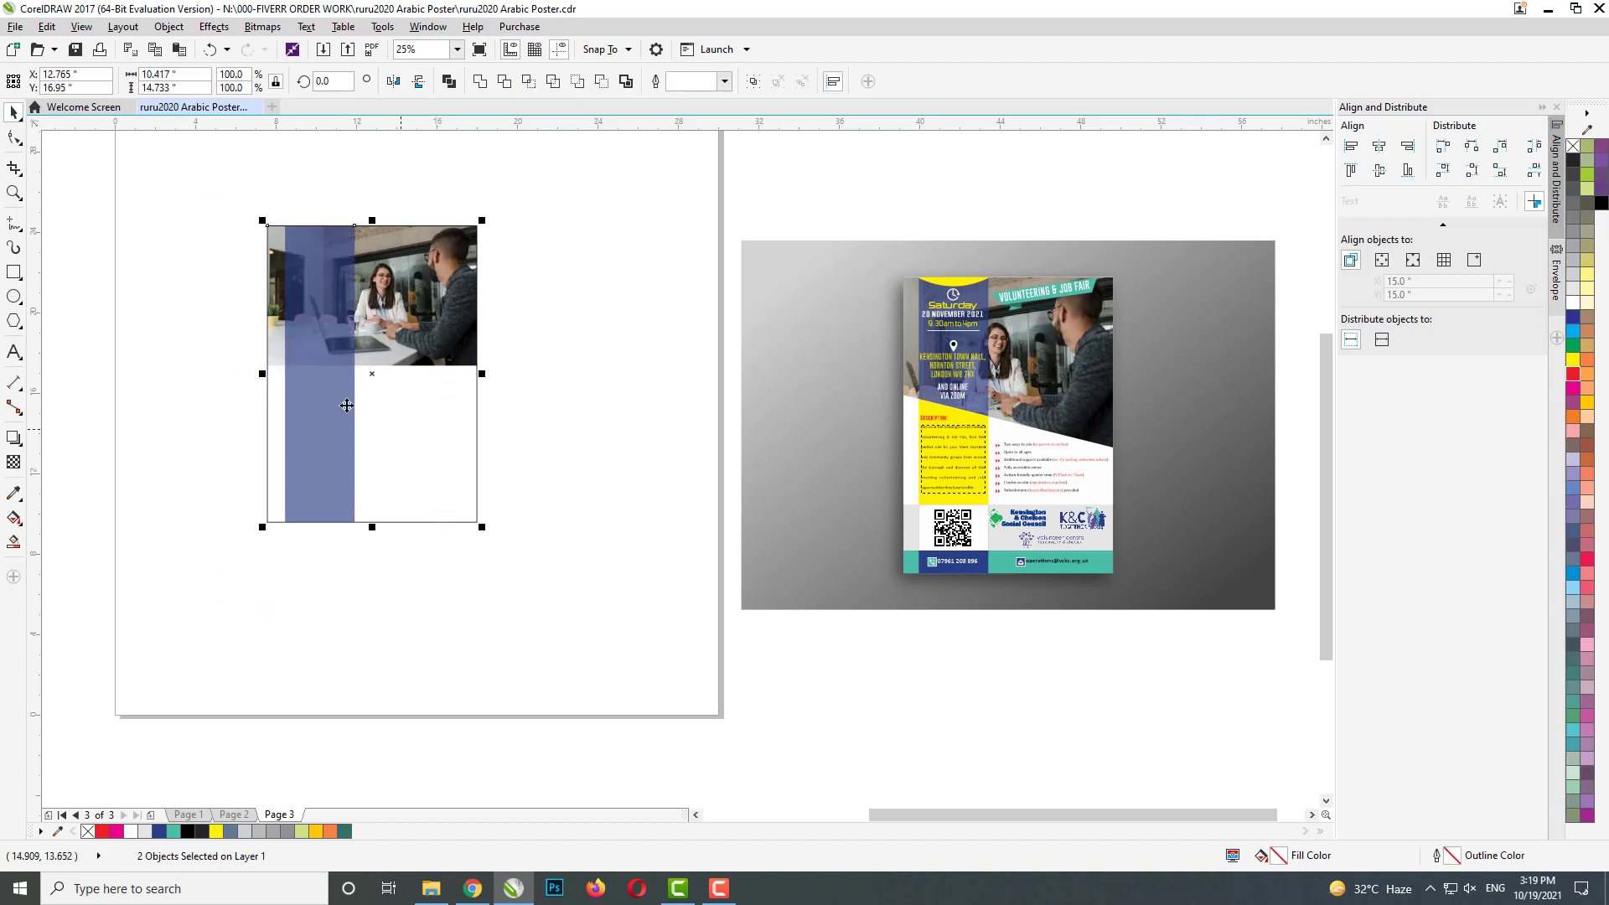
{"action": "left_click", "coordinate": [173, 345]}
{"action": "scroll", "coordinate": [358, 289], "scroll_direction": "up", "scroll_amount": 1}
{"action": "left_click", "coordinate": [428, 308]}
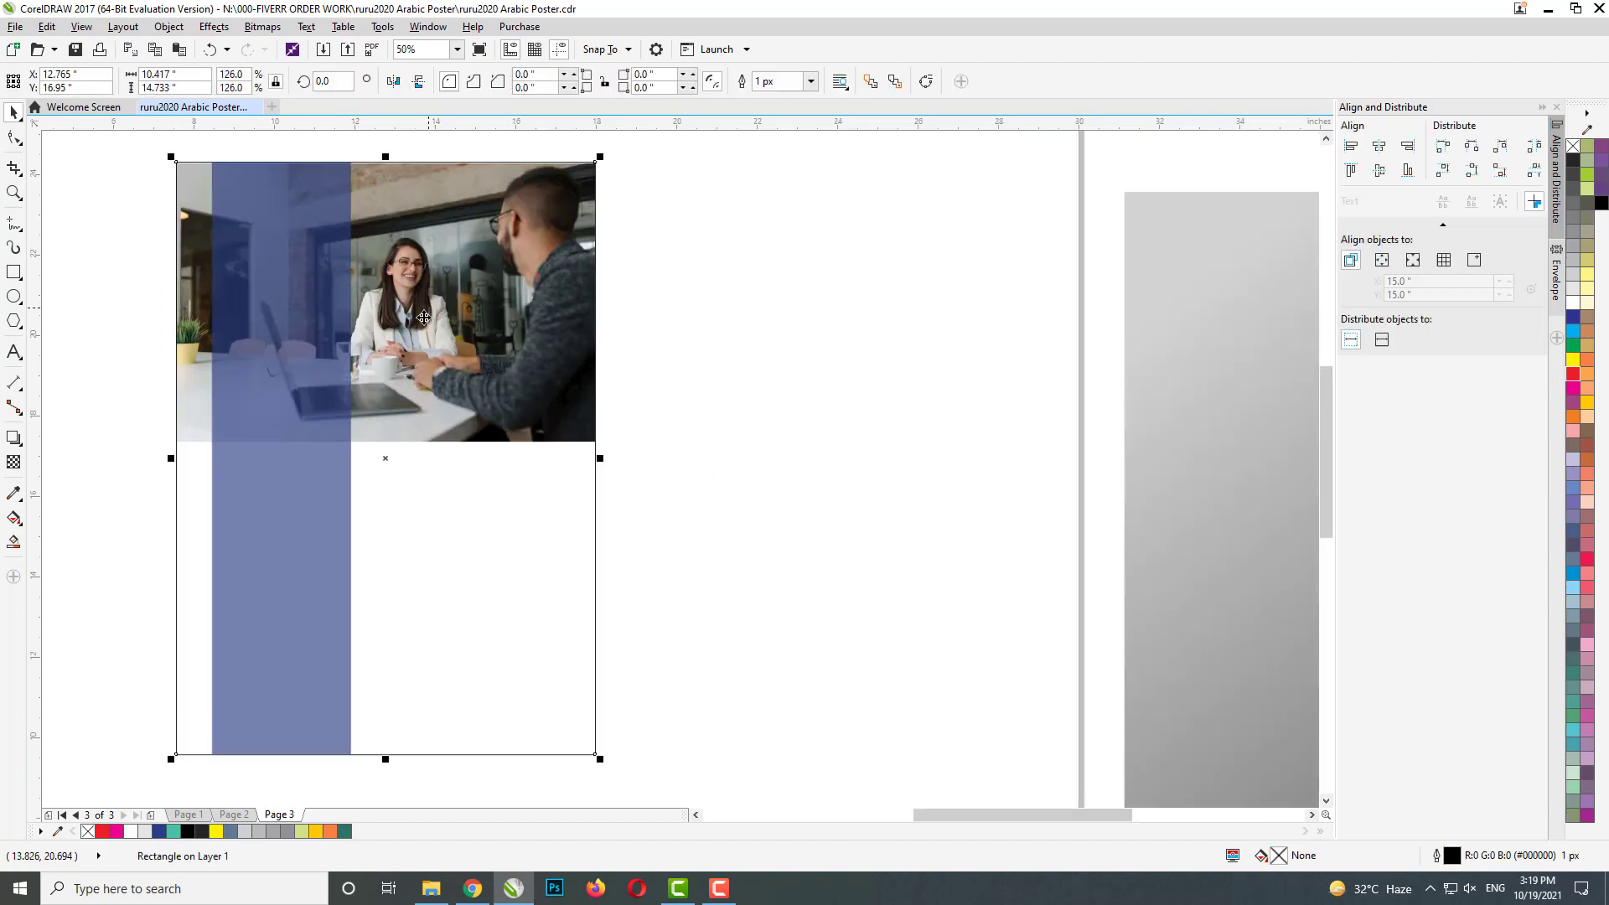
{"action": "scroll", "coordinate": [403, 334], "scroll_direction": "down", "scroll_amount": 1}
{"action": "scroll", "coordinate": [308, 347], "scroll_direction": "up", "scroll_amount": 1}
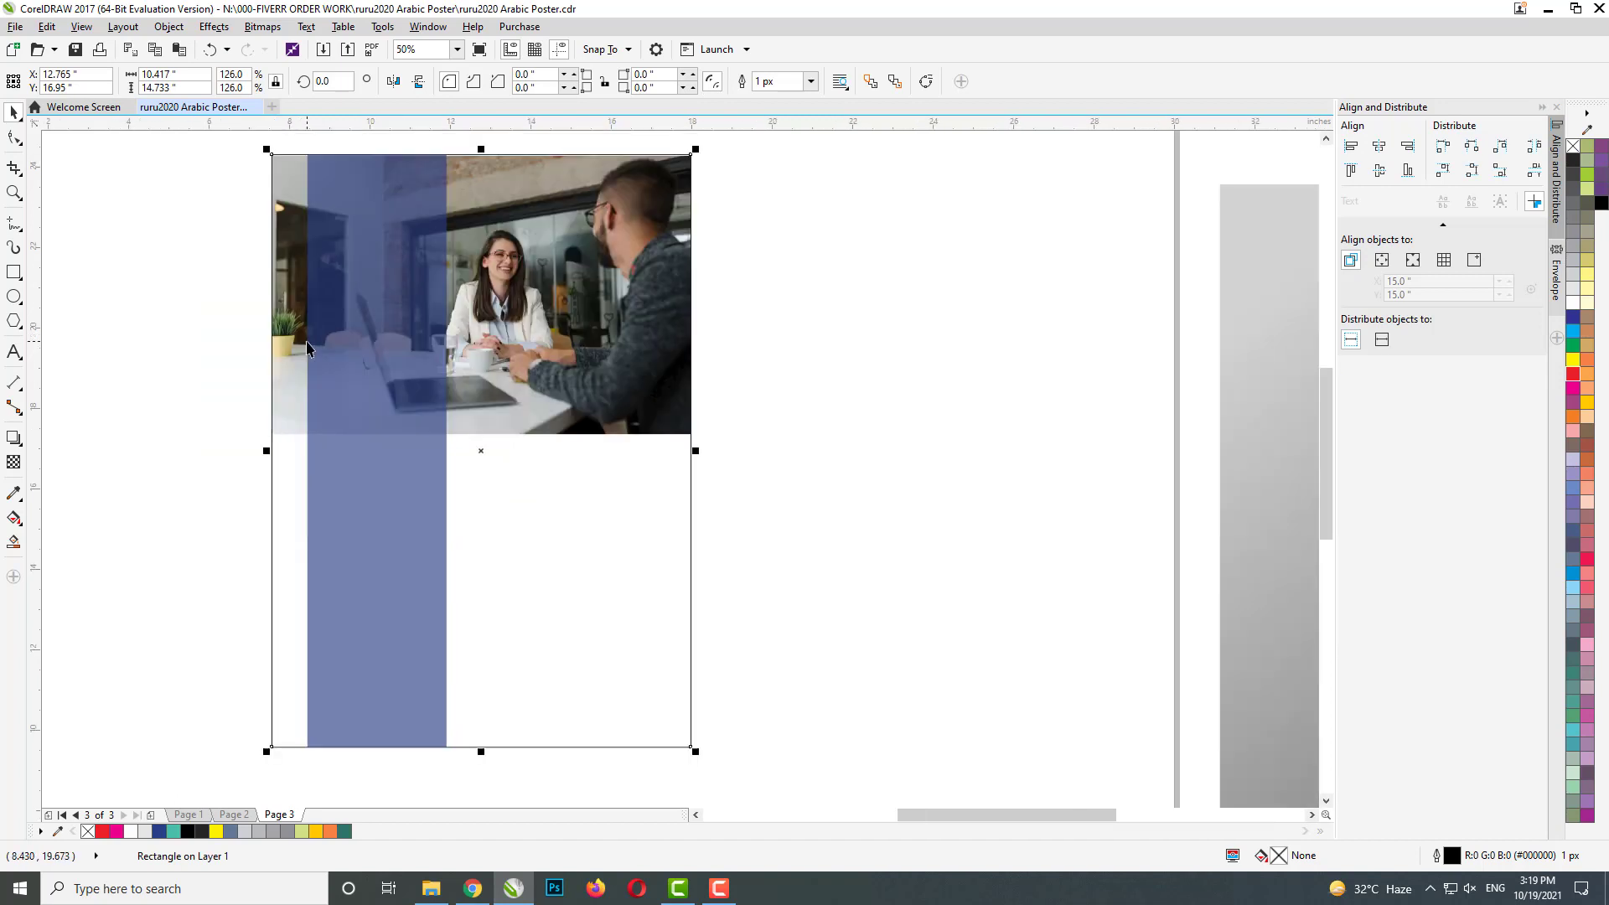
{"action": "scroll", "coordinate": [356, 374], "scroll_direction": "down", "scroll_amount": 1}
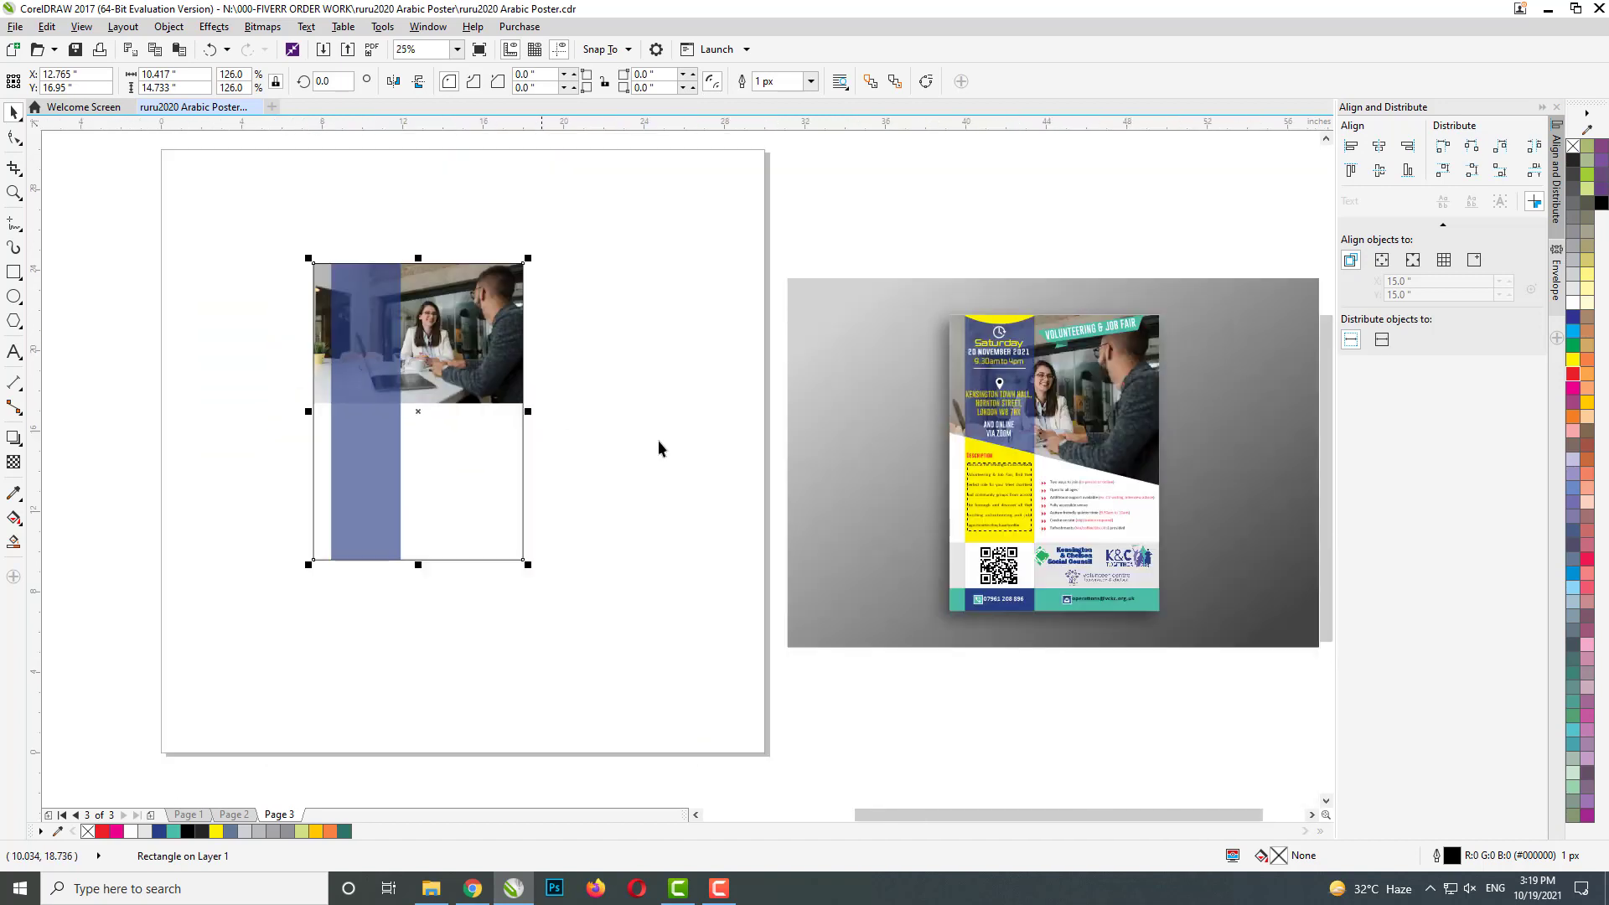
- Copy the white slanted shape and yellow panel from the finished poster onto the new layout, in front of the photo and strip
{"action": "left_click", "coordinate": [950, 450]}
{"action": "scroll", "coordinate": [1037, 568], "scroll_direction": "up", "scroll_amount": 1}
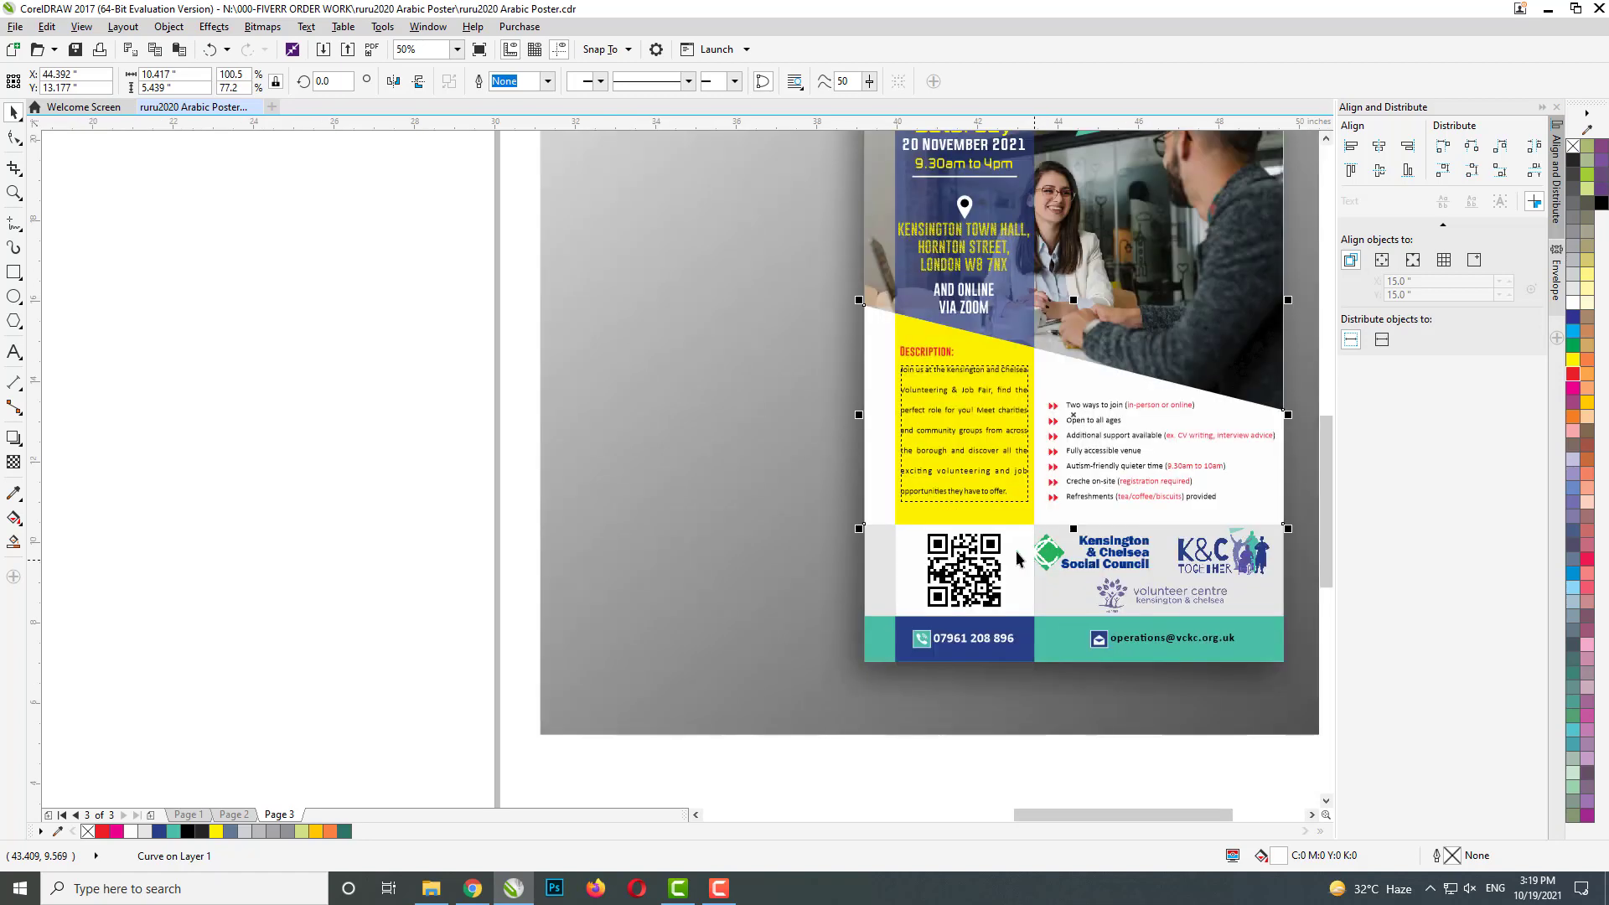
{"action": "scroll", "coordinate": [828, 381], "scroll_direction": "down", "scroll_amount": 1}
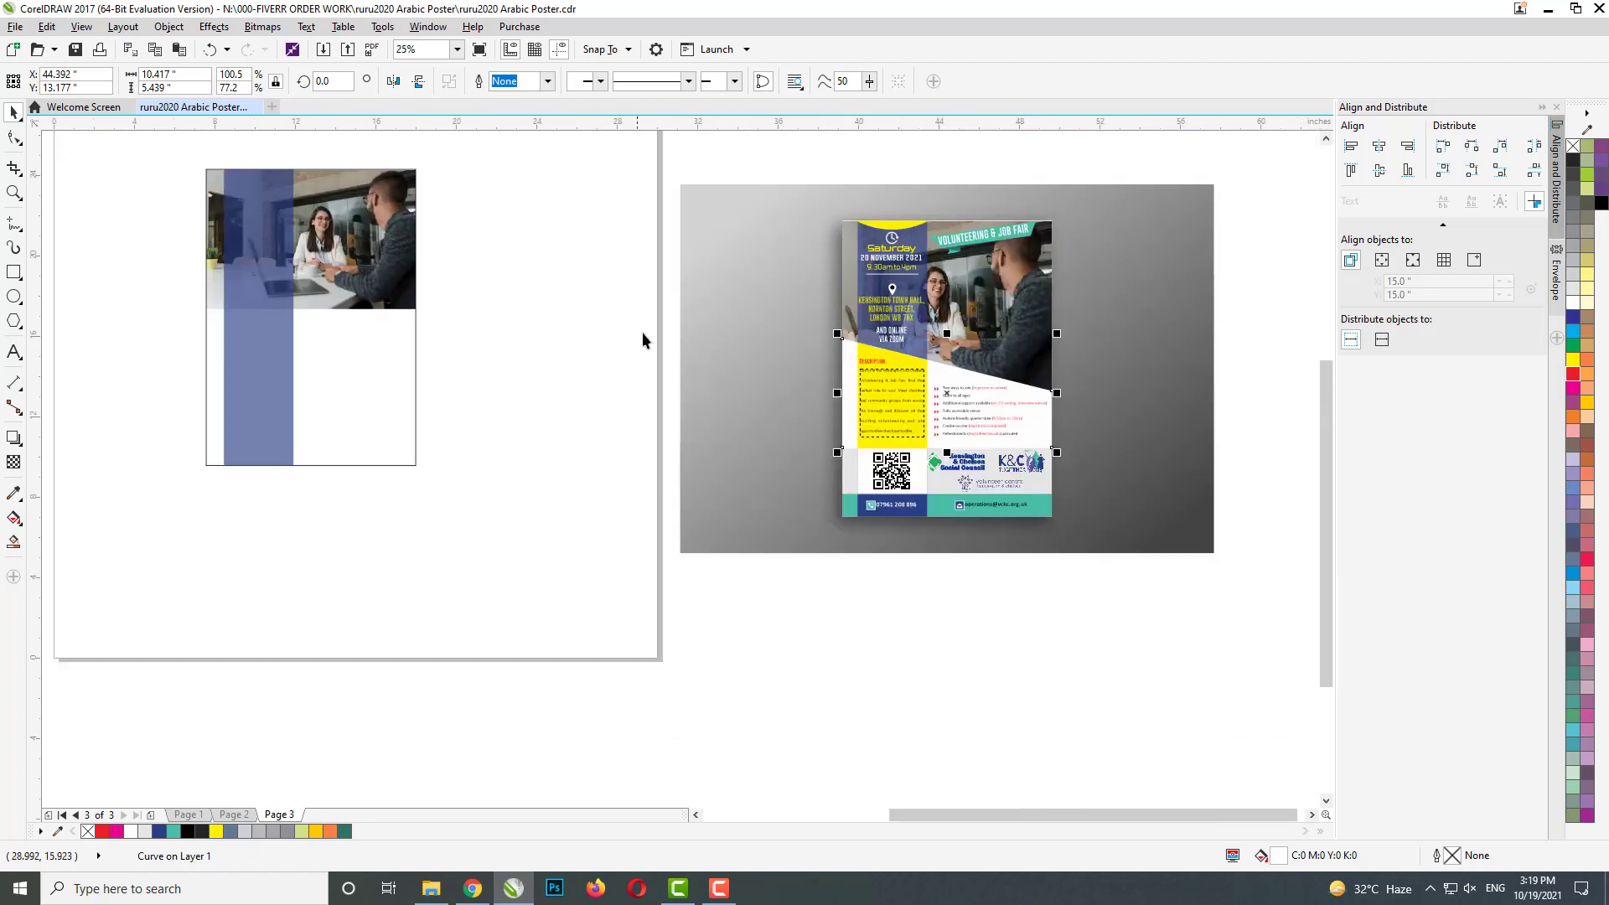
{"action": "left_click", "coordinate": [916, 367], "text": "shift"}
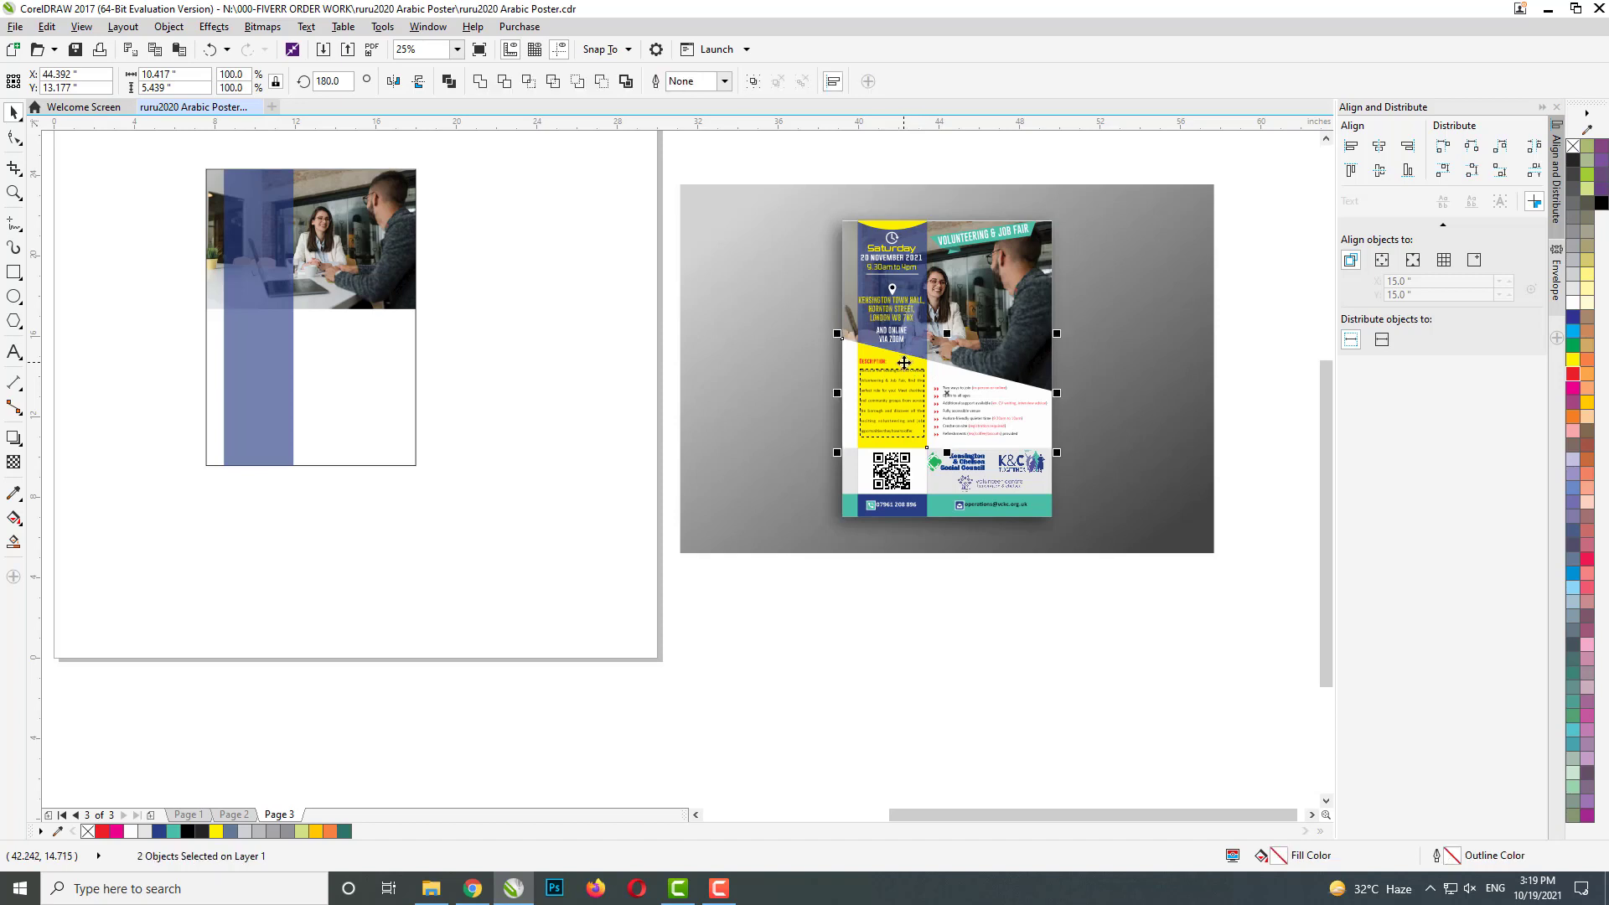
{"action": "left_click_drag", "start_coordinate": [901, 364], "coordinate": [268, 282]}
{"action": "scroll", "coordinate": [269, 282], "scroll_direction": "up", "scroll_amount": 1}
{"action": "key", "text": "shift+Page_Up"}
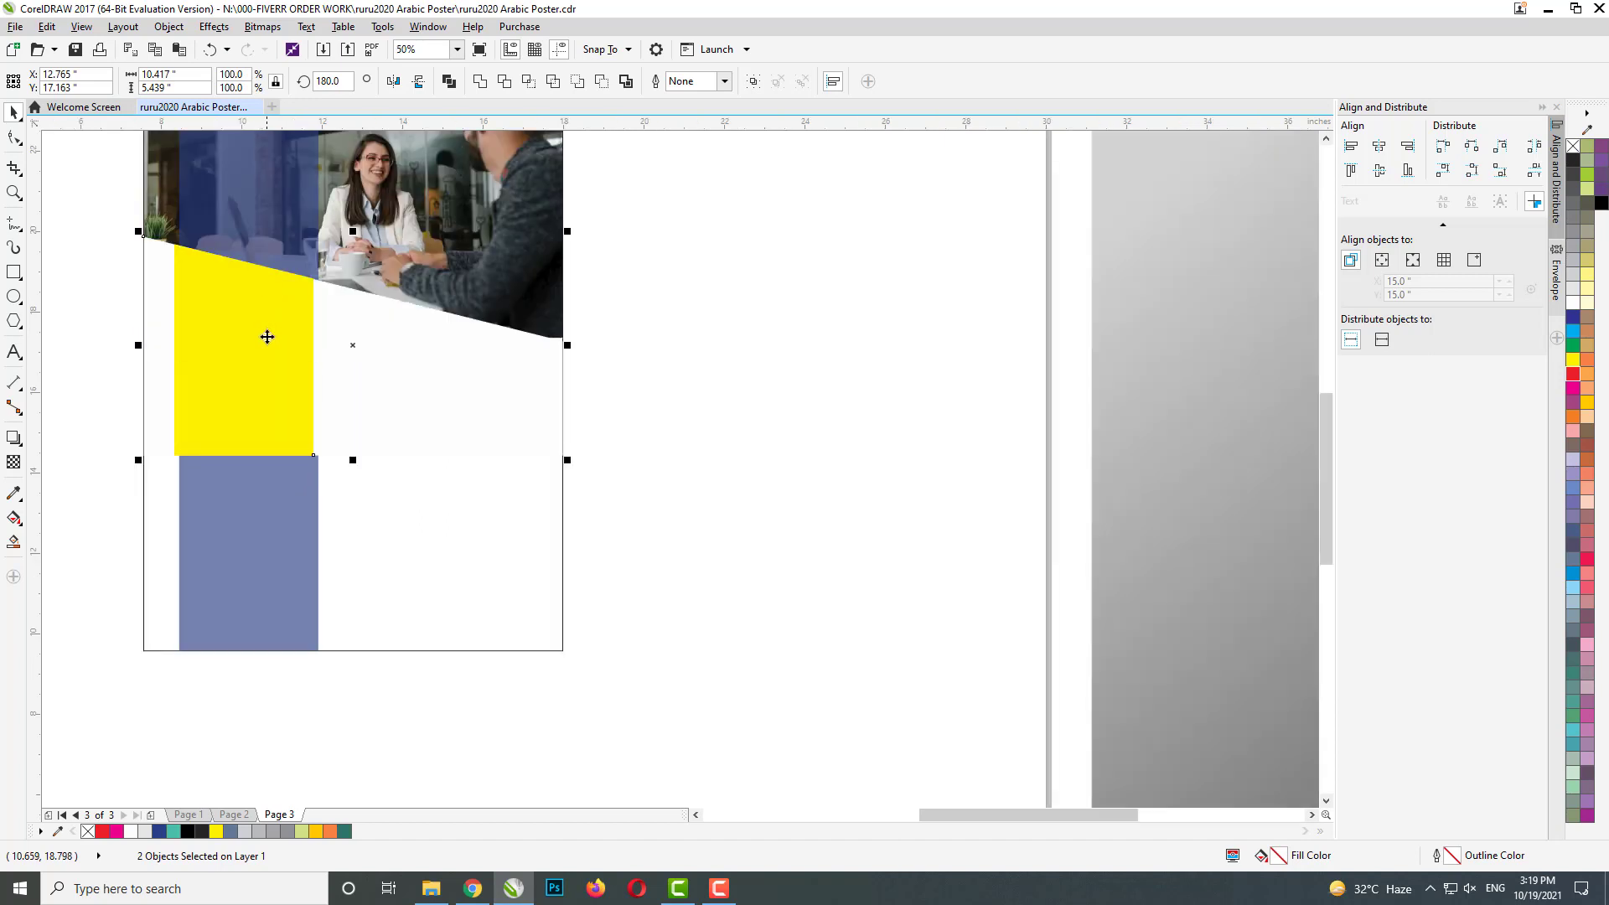
- Shift the white slanted shape and yellow panel slightly down over the photo's lower part
{"action": "scroll", "coordinate": [267, 339], "scroll_direction": "down", "scroll_amount": 1}
{"action": "scroll", "coordinate": [220, 393], "scroll_direction": "up", "scroll_amount": 1}
{"action": "left_click_drag", "start_coordinate": [222, 350], "coordinate": [197, 404]}
- Align the yellow panel with the left edge of the blue strip
{"action": "left_click", "coordinate": [269, 362]}
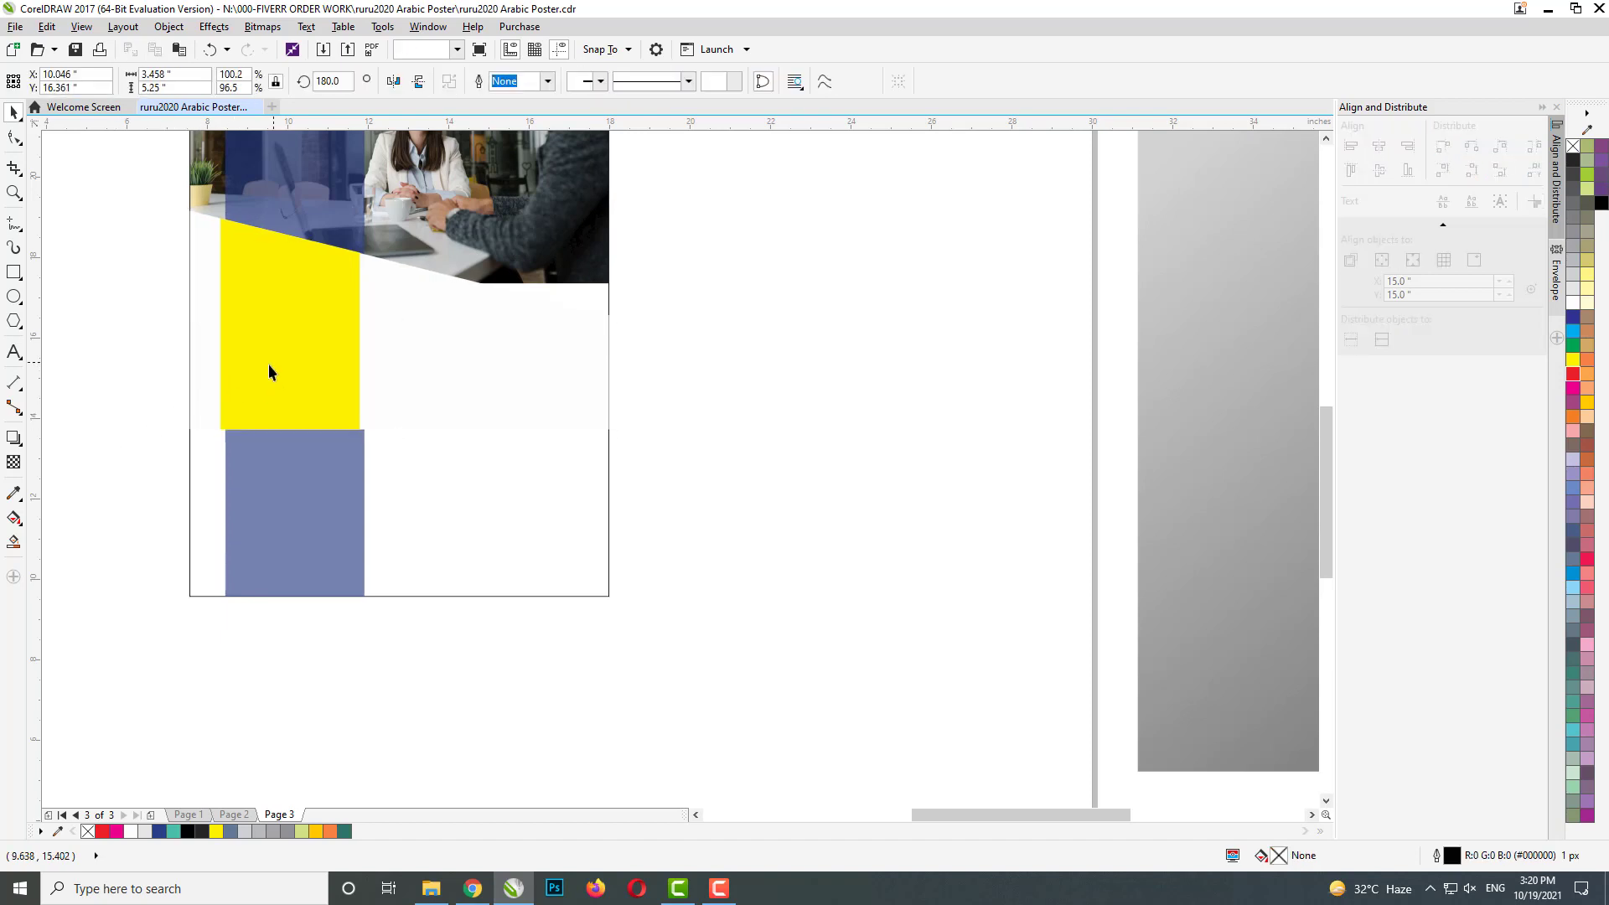
{"action": "left_click", "coordinate": [274, 470], "text": "shift"}
{"action": "key", "text": "l"}
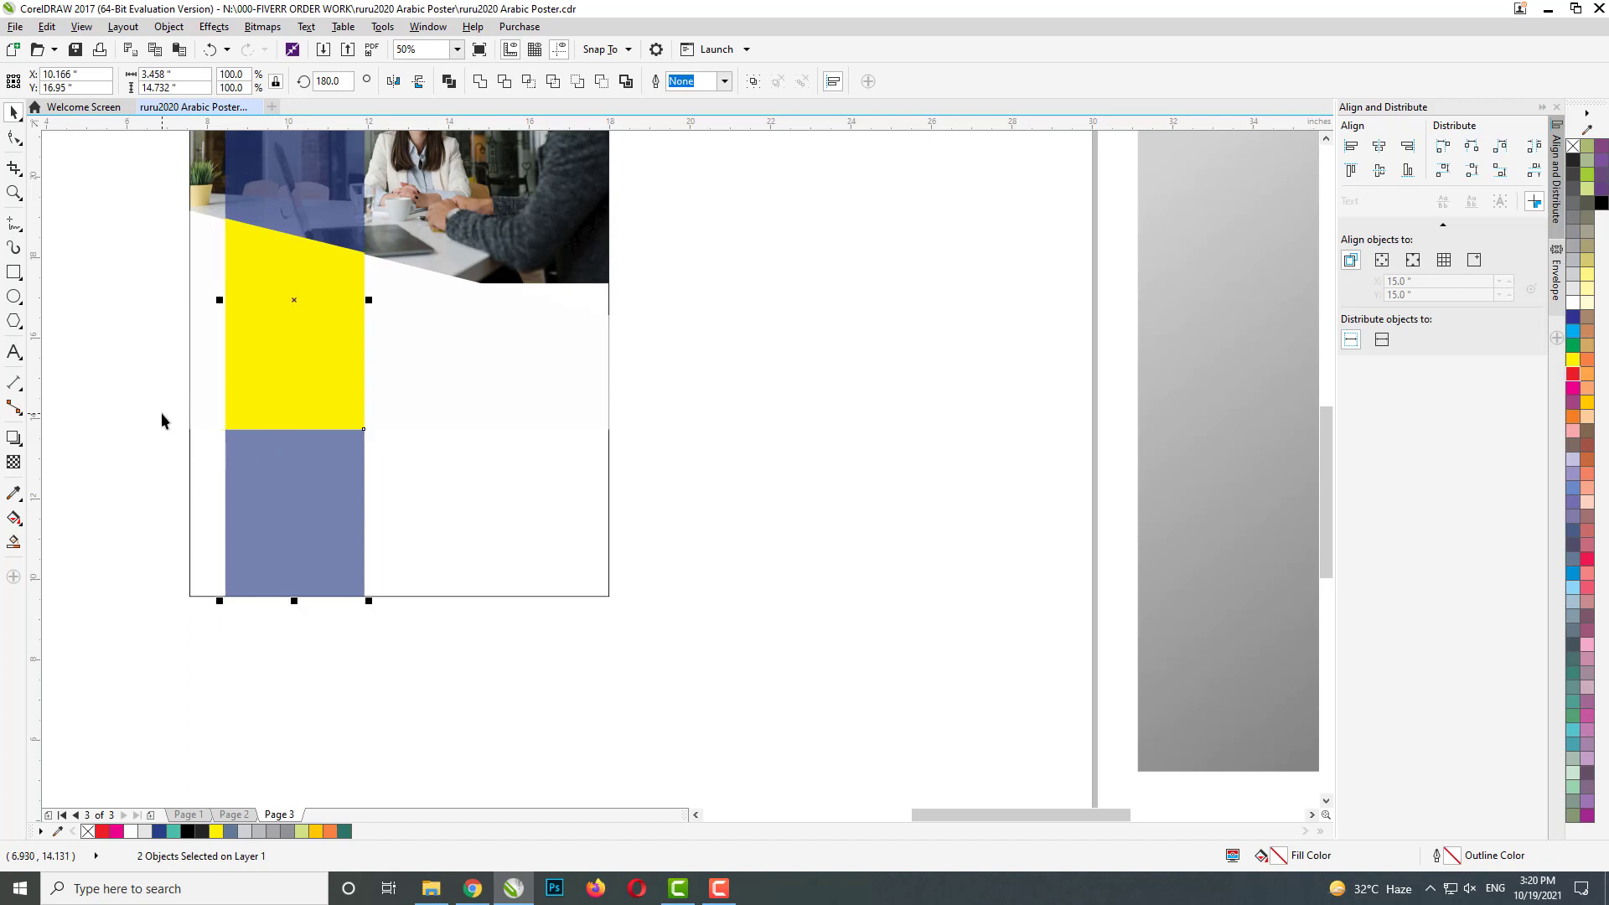
{"action": "left_click", "coordinate": [417, 302]}
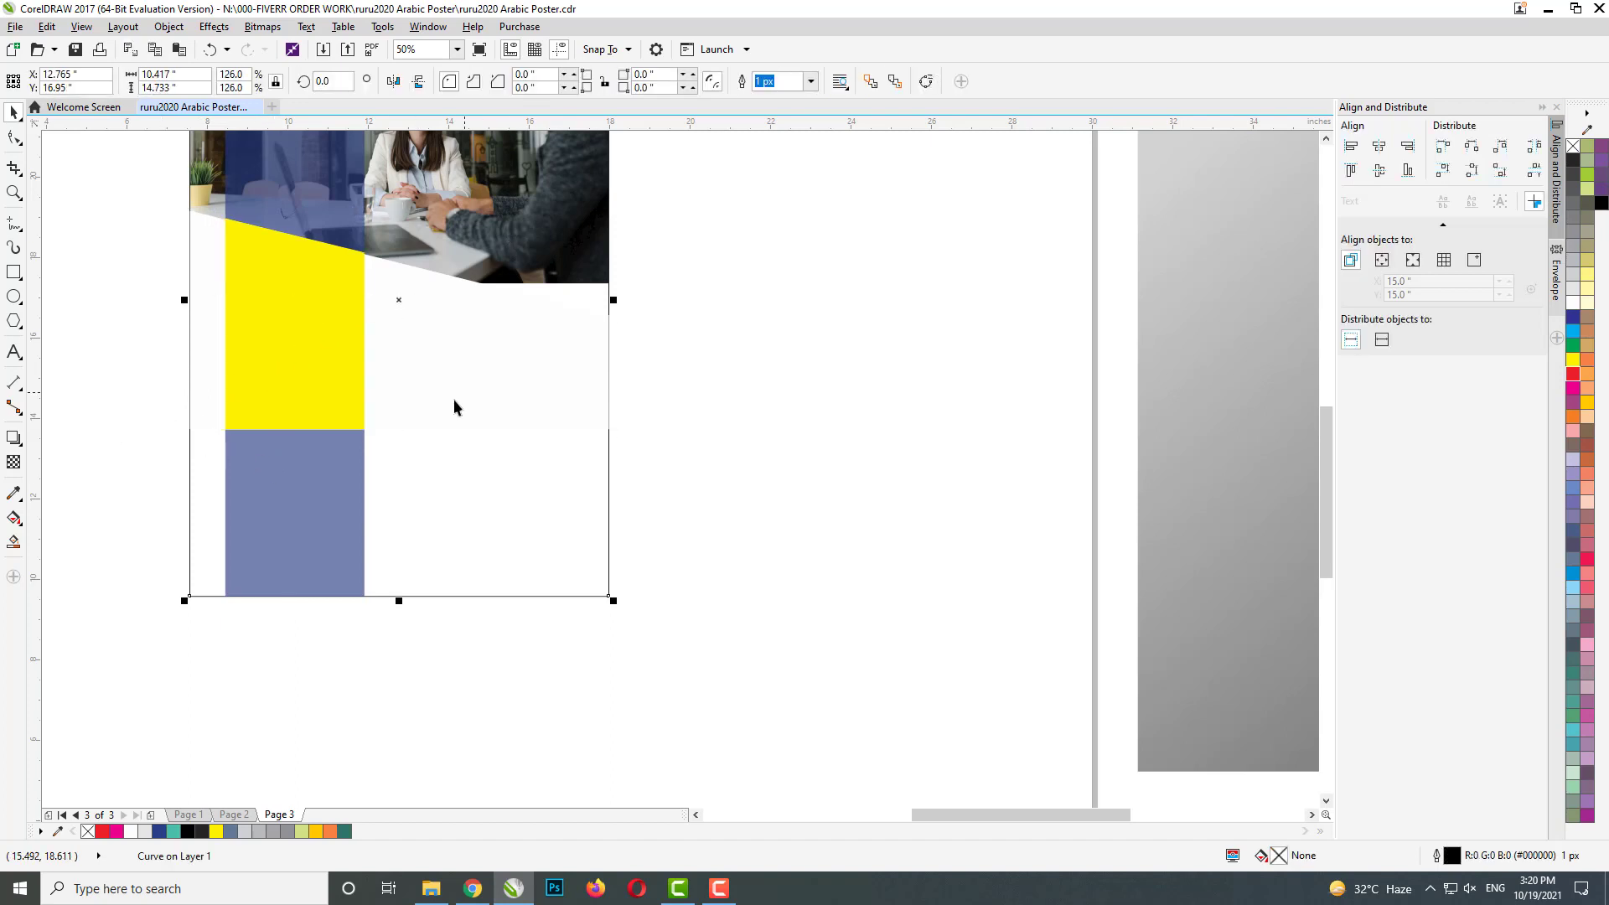
- Enlarge the photo proportionally toward the lower left to about 12.44 × 8.30 in, filling the gap above the slanted white shape
{"action": "scroll", "coordinate": [455, 407], "scroll_direction": "down", "scroll_amount": 1}
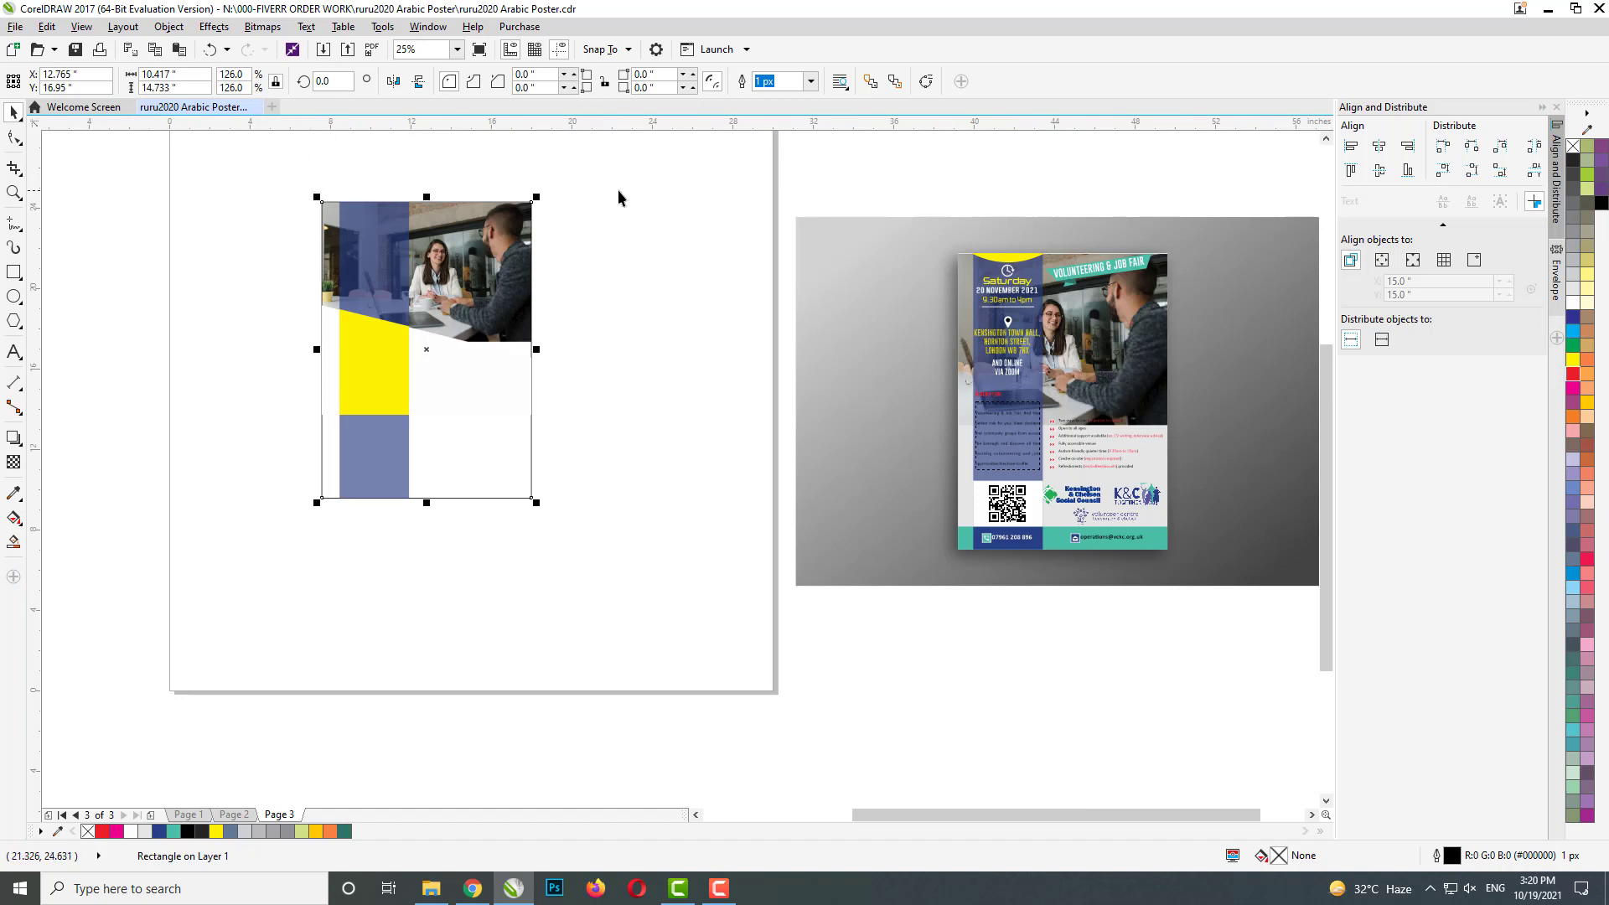
{"action": "left_click_drag", "start_coordinate": [619, 192], "coordinate": [278, 374]}
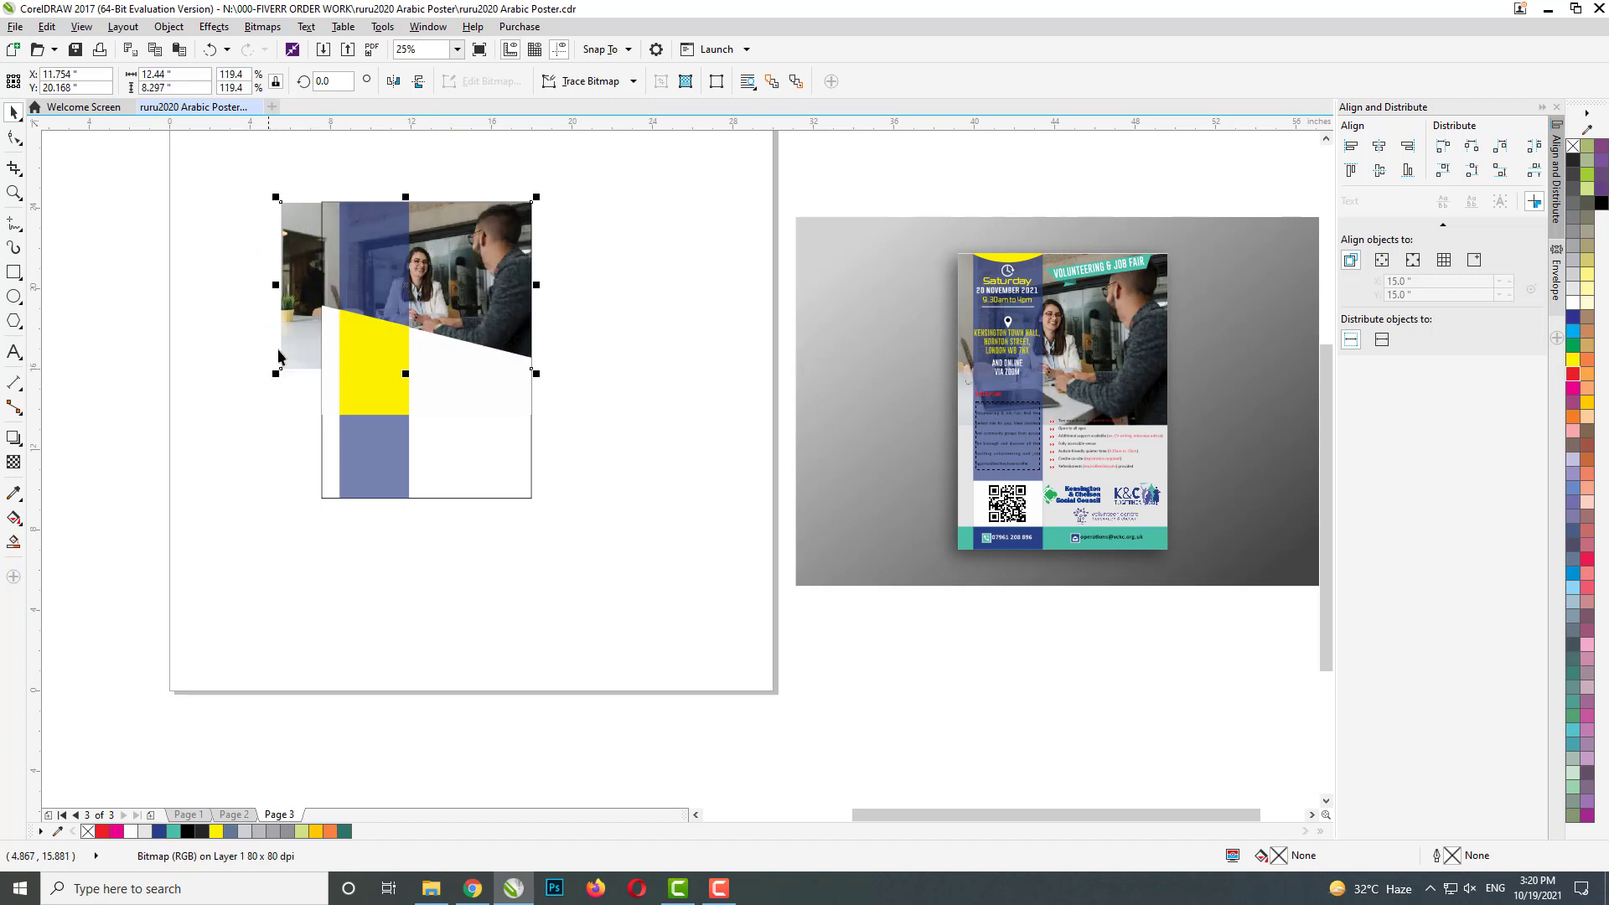
{"action": "scroll", "coordinate": [285, 325], "scroll_direction": "up", "scroll_amount": 2}
{"action": "scroll", "coordinate": [263, 342], "scroll_direction": "down", "scroll_amount": 2}
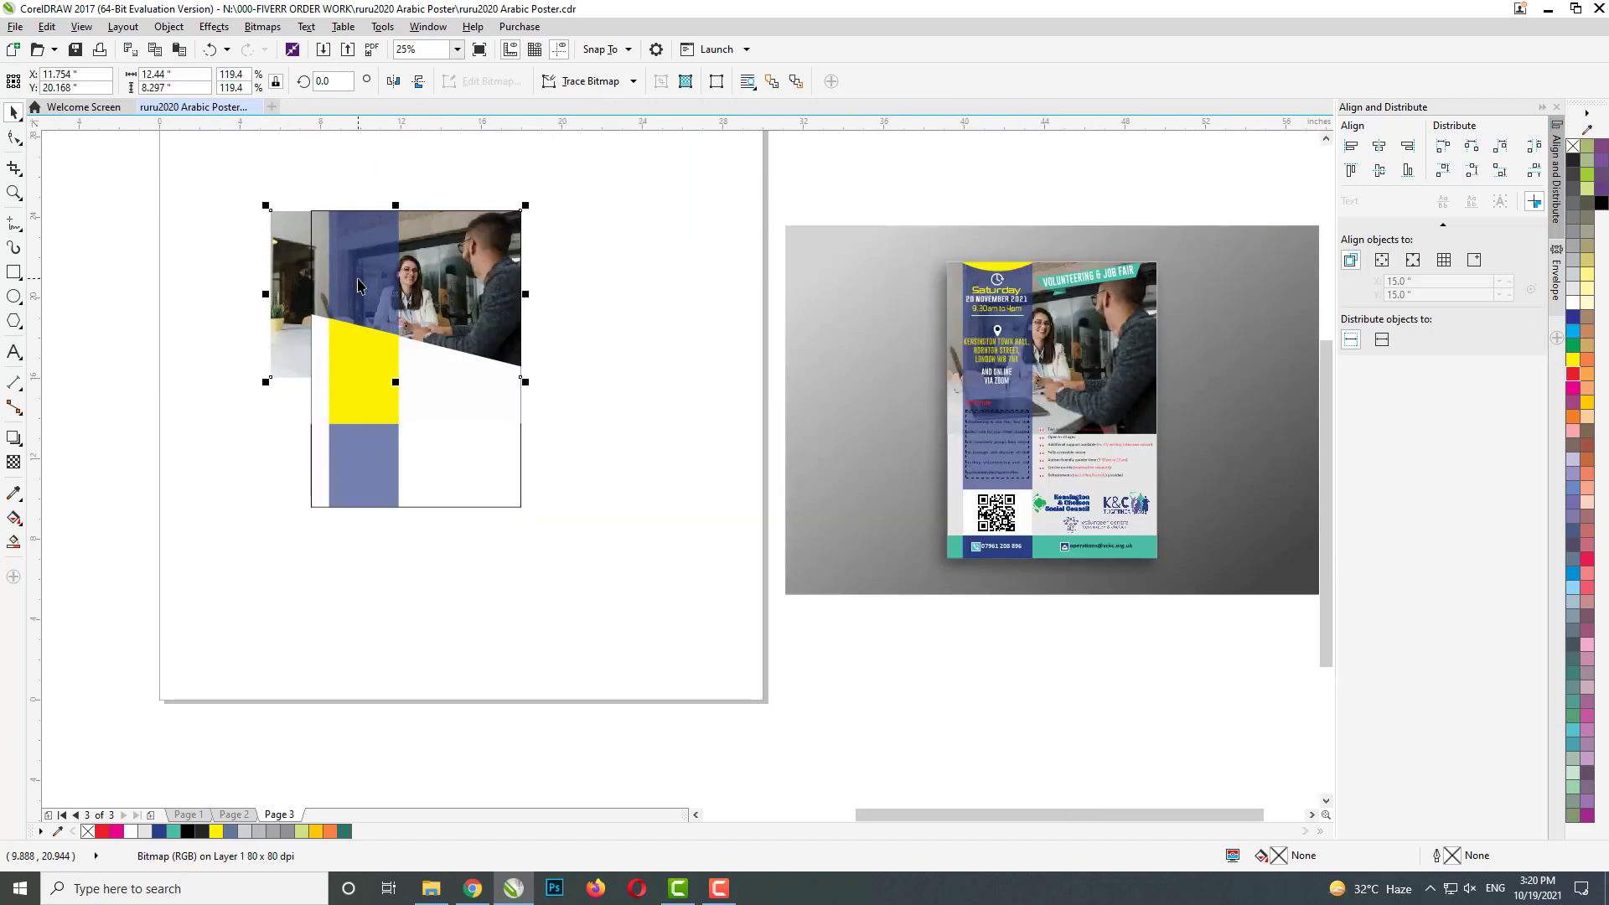
{"action": "scroll", "coordinate": [282, 315], "scroll_direction": "up", "scroll_amount": 1}
{"action": "scroll", "coordinate": [303, 387], "scroll_direction": "down", "scroll_amount": 2}
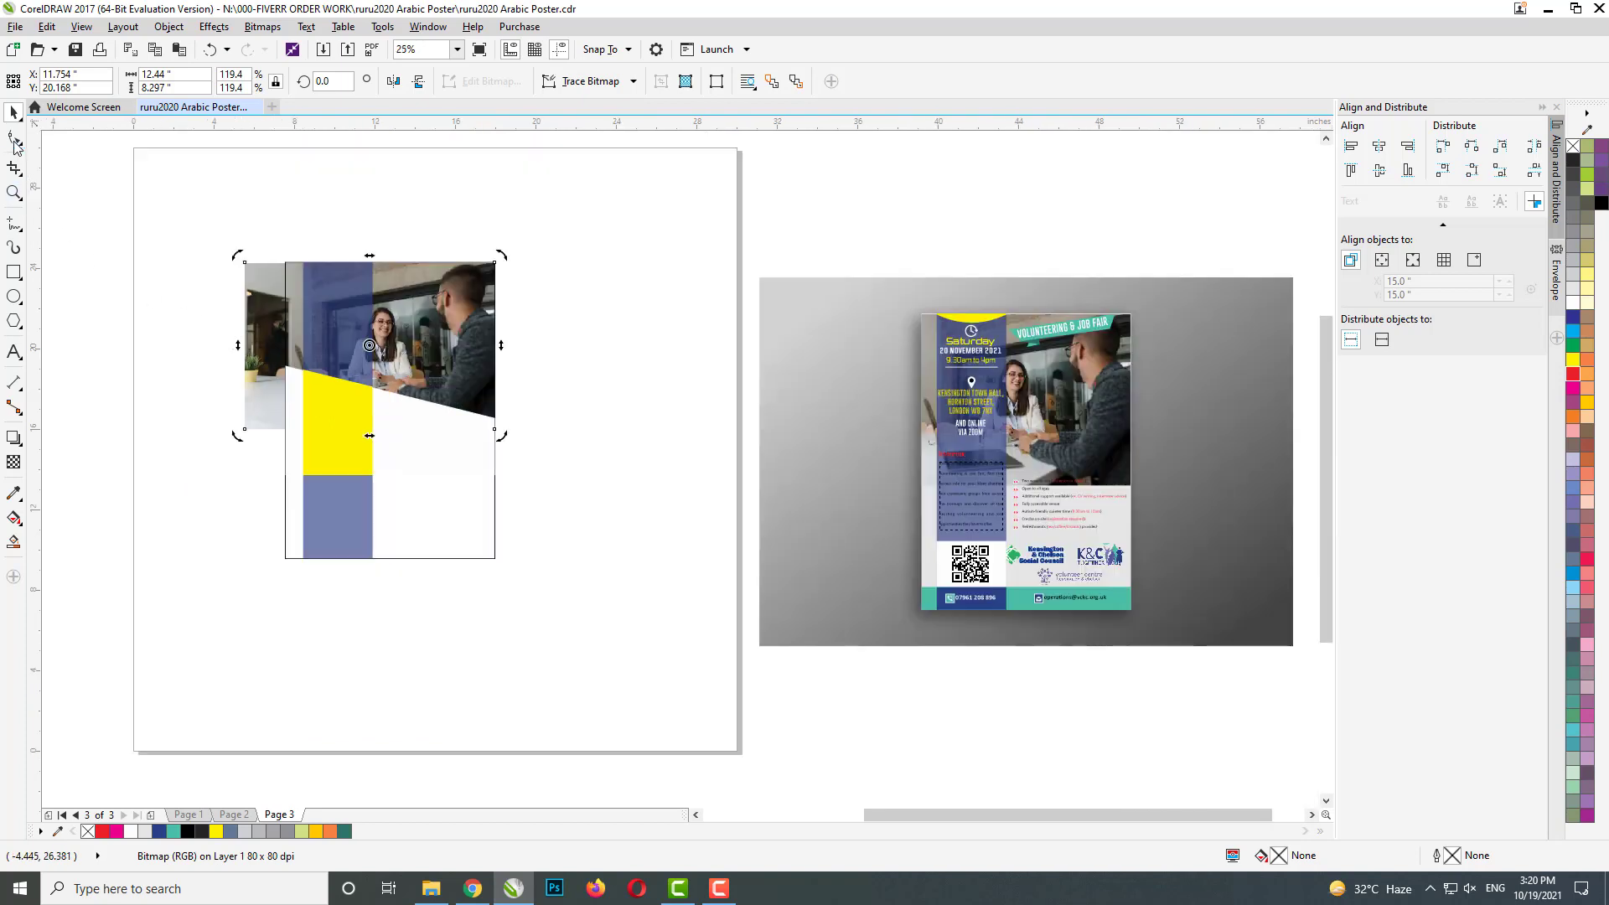
- Crop the photo's overhanging left side to the poster rectangle's left edge with the Shape tool
{"action": "key", "text": "F10"}
{"action": "scroll", "coordinate": [248, 437], "scroll_direction": "up", "scroll_amount": 2}
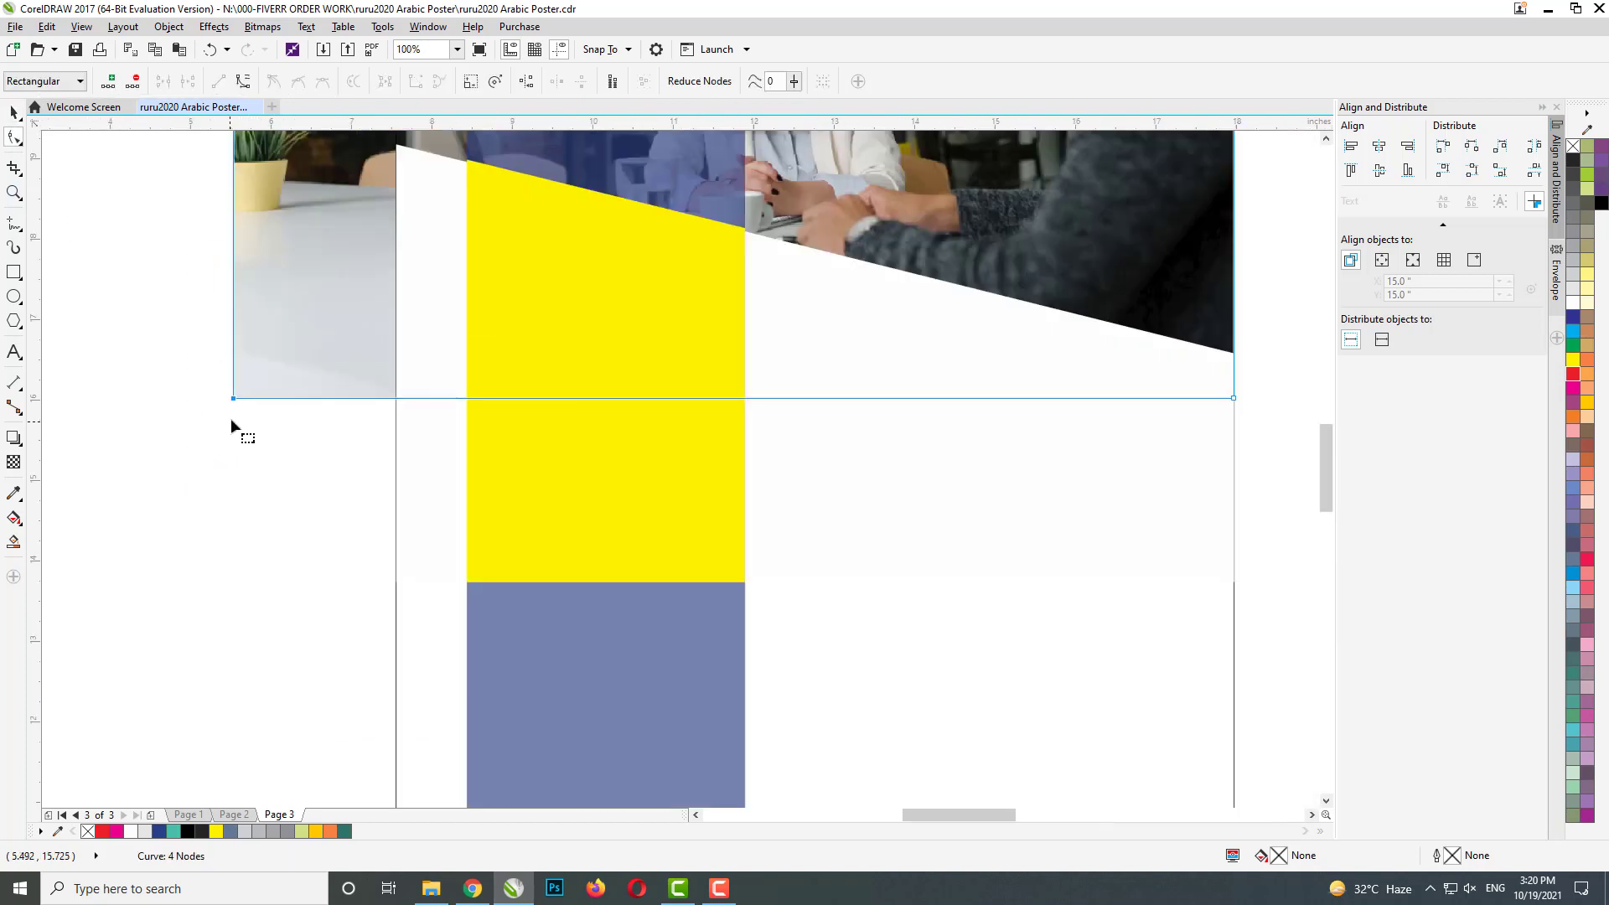
{"action": "left_click_drag", "start_coordinate": [233, 399], "coordinate": [398, 399]}
{"action": "scroll", "coordinate": [253, 409], "scroll_direction": "down", "scroll_amount": 1}
{"action": "left_click", "coordinate": [13, 112]}
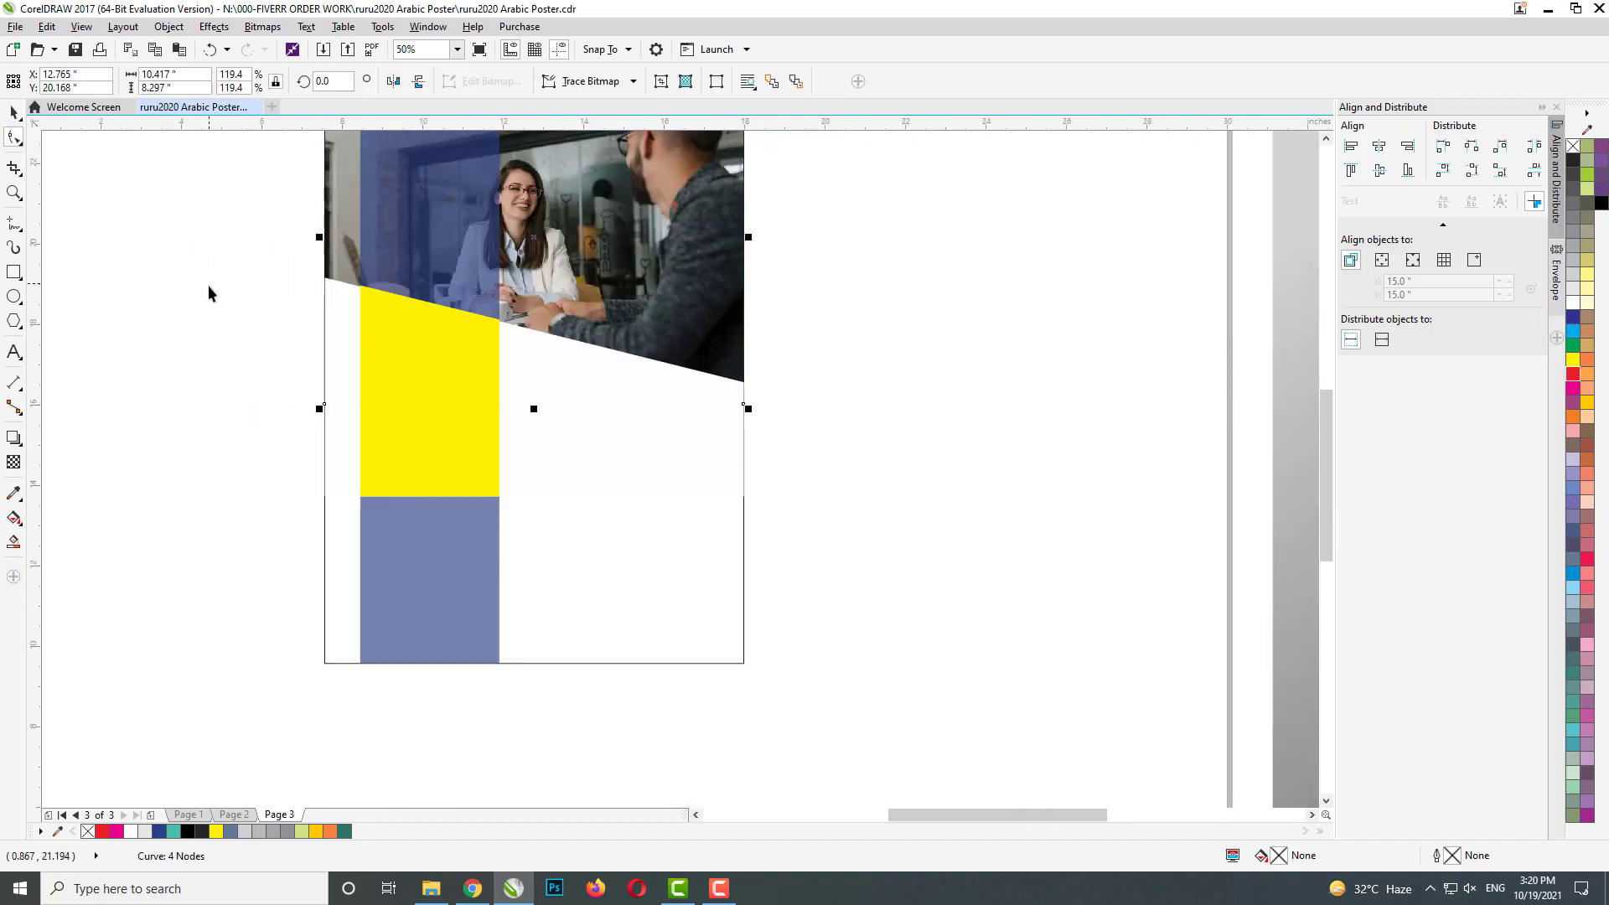
{"action": "left_click", "coordinate": [208, 285]}
- Nudge the yellow panel slightly down until its slanted top edge lines up with the white shape's edge
{"action": "scroll", "coordinate": [352, 285], "scroll_direction": "up", "scroll_amount": 1}
{"action": "scroll", "coordinate": [403, 269], "scroll_direction": "up", "scroll_amount": 3}
{"action": "left_click", "coordinate": [323, 276]}
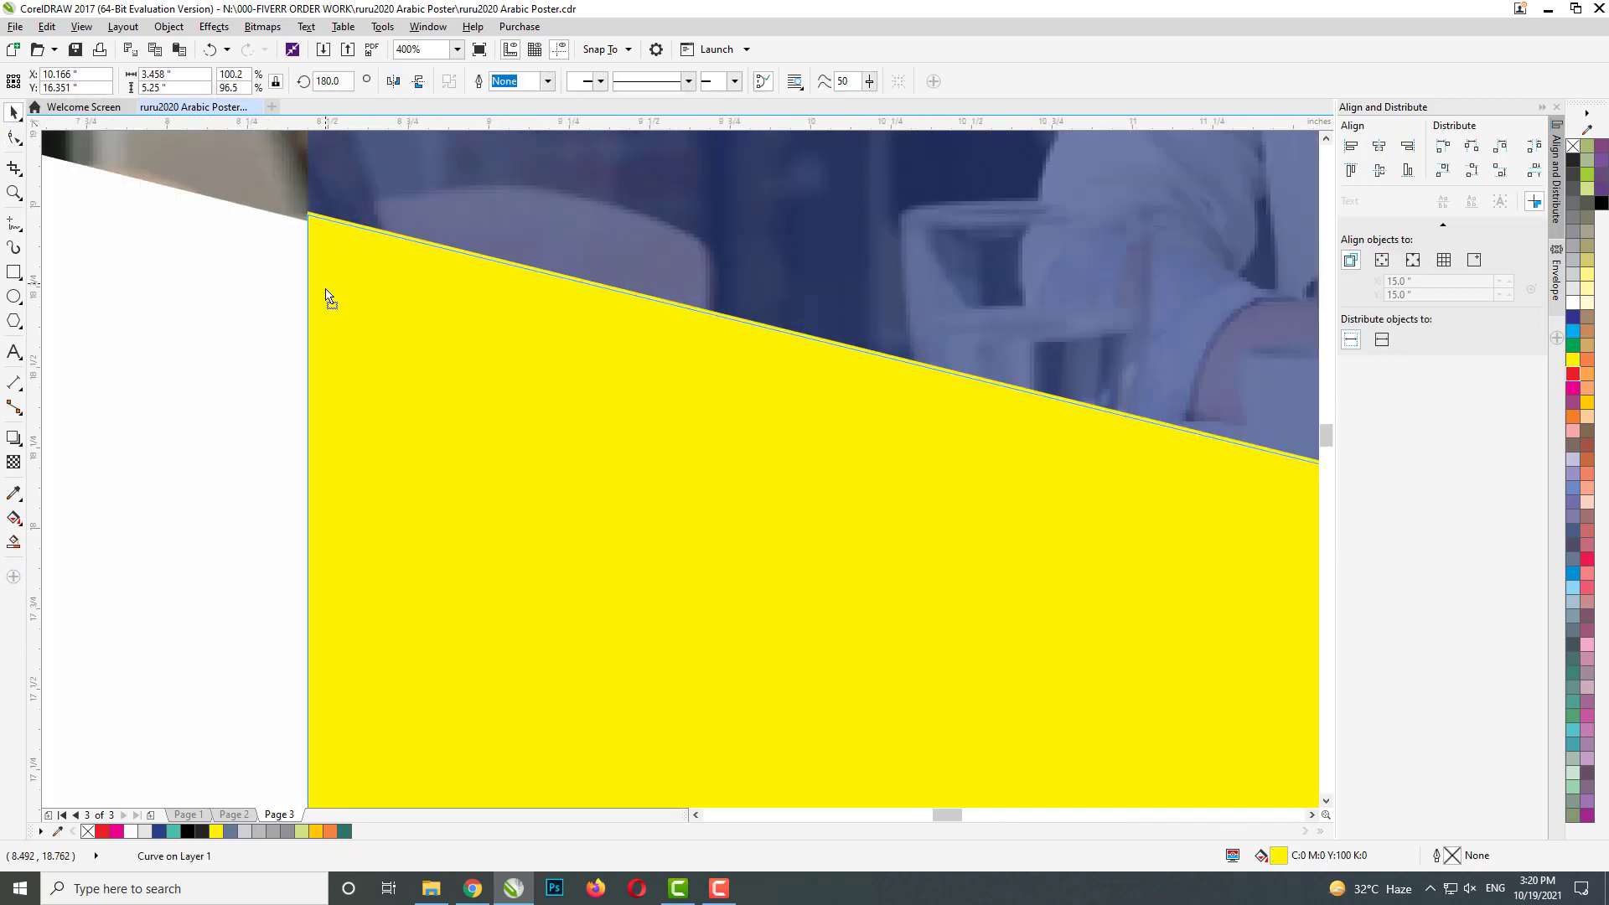
{"action": "left_click_drag", "start_coordinate": [328, 298], "coordinate": [326, 299]}
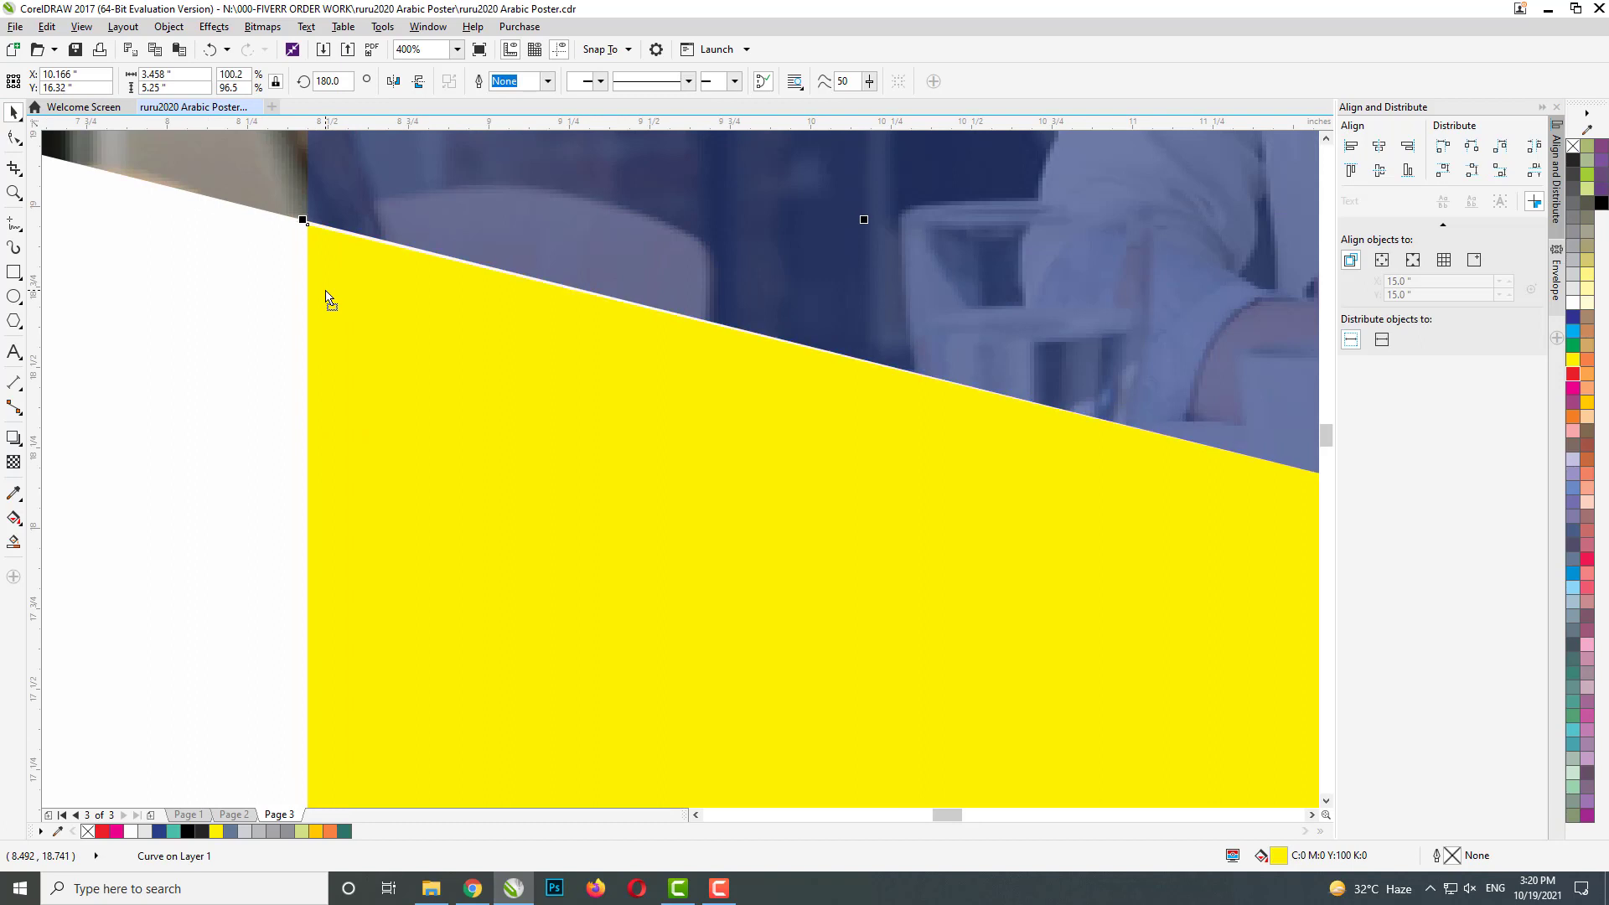
{"action": "key", "text": "ctrl+z"}
{"action": "scroll", "coordinate": [261, 248], "scroll_direction": "down", "scroll_amount": 2}
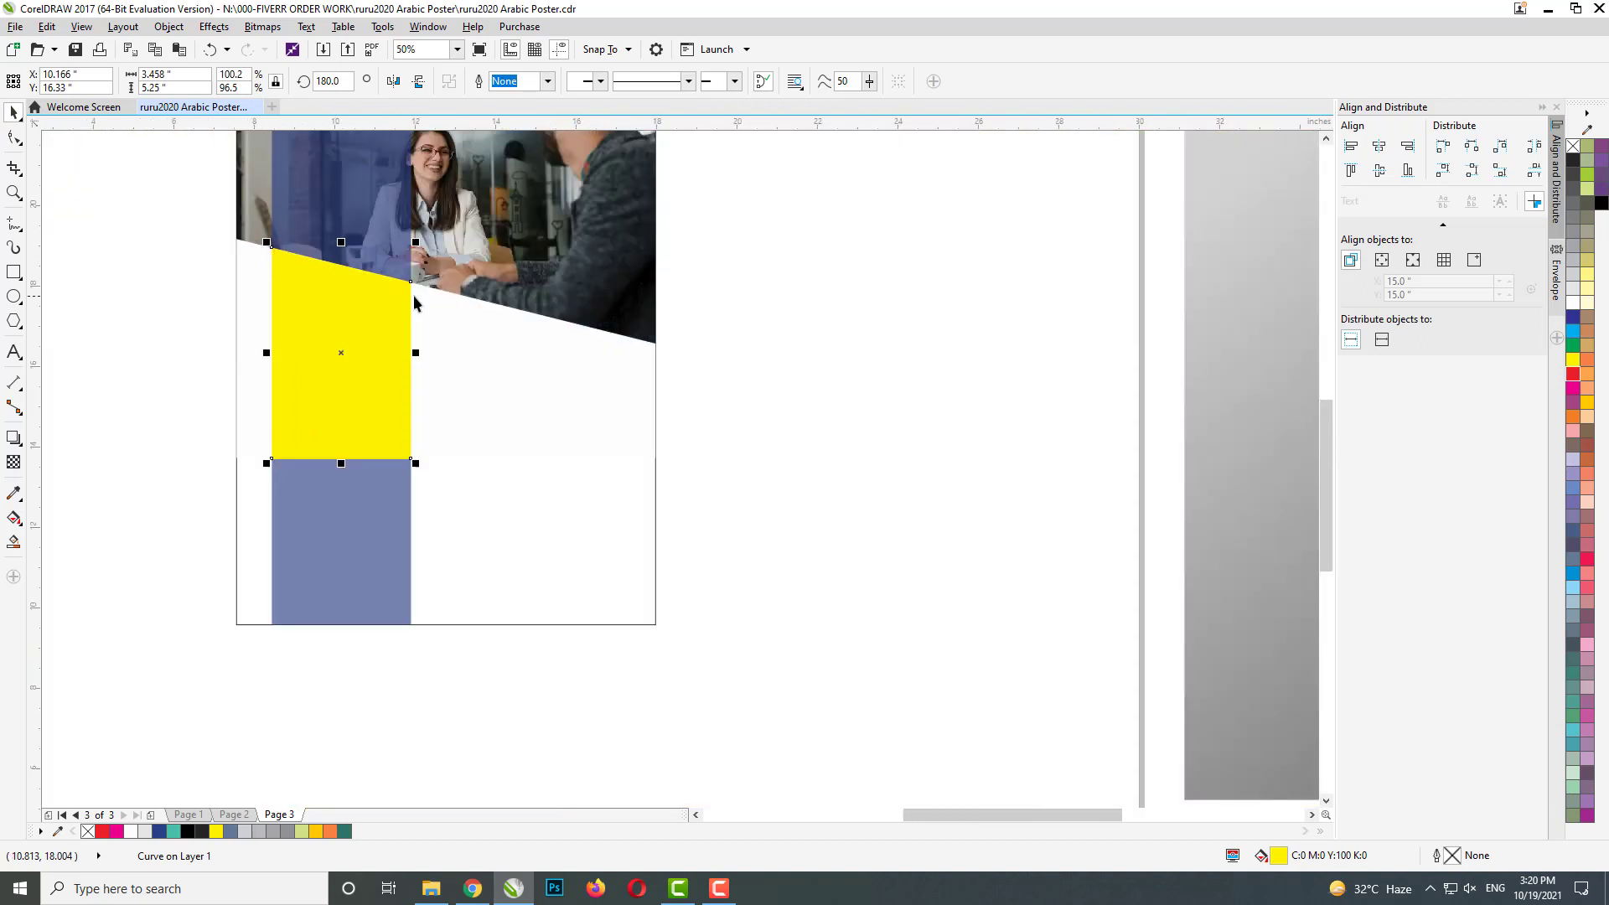
{"action": "left_click", "coordinate": [621, 317]}
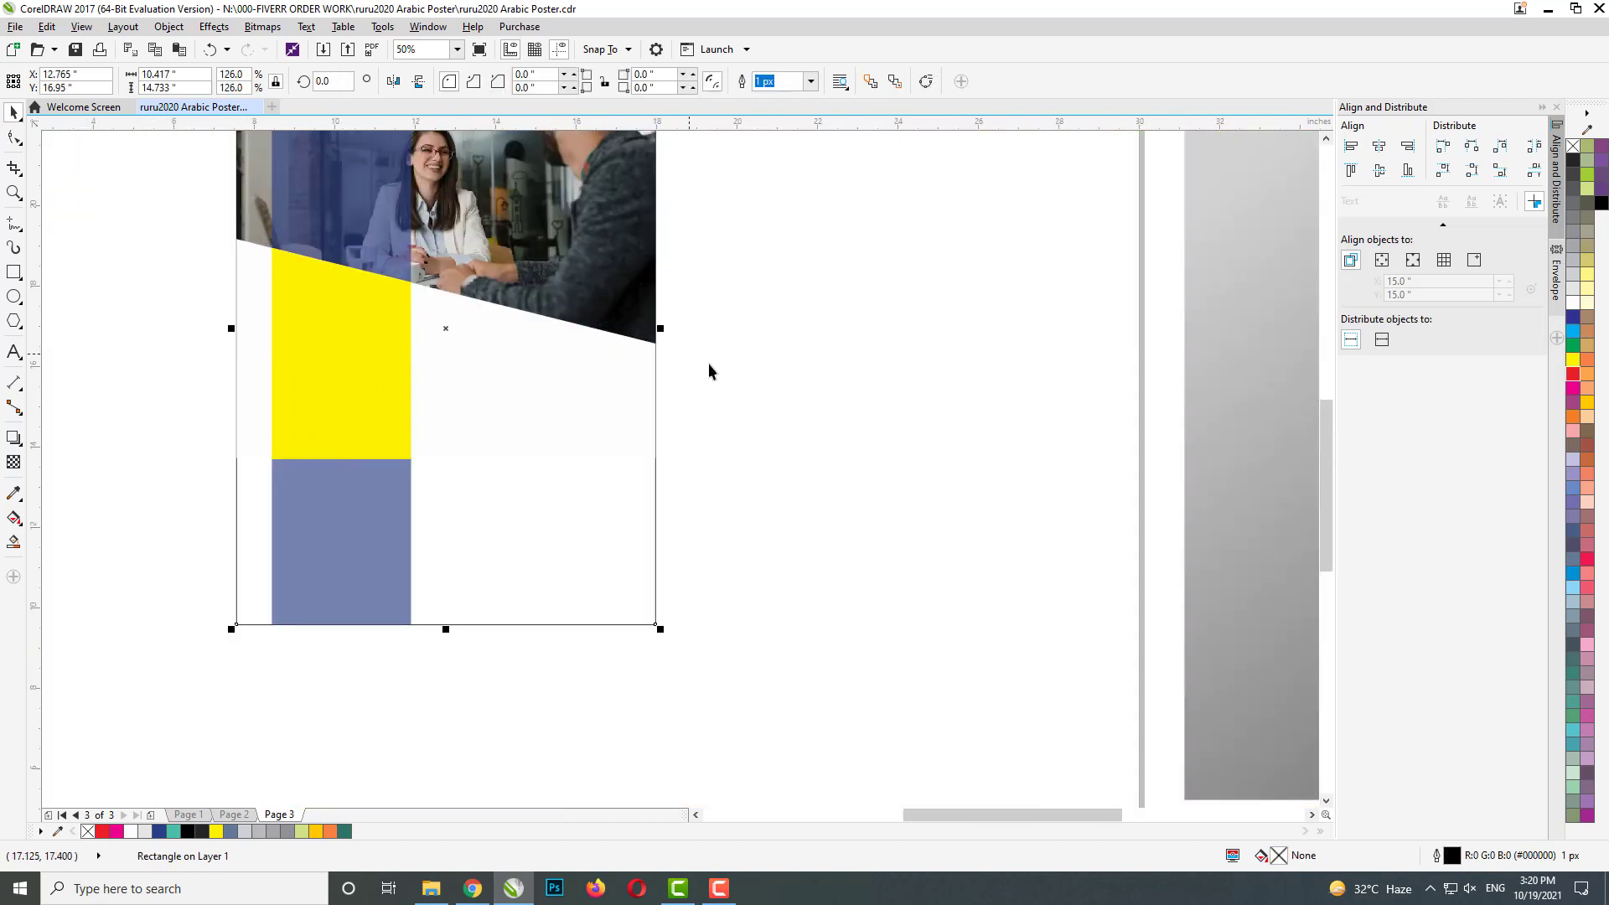
{"action": "scroll", "coordinate": [712, 366], "scroll_direction": "down", "scroll_amount": 1}
{"action": "left_click", "coordinate": [361, 481]}
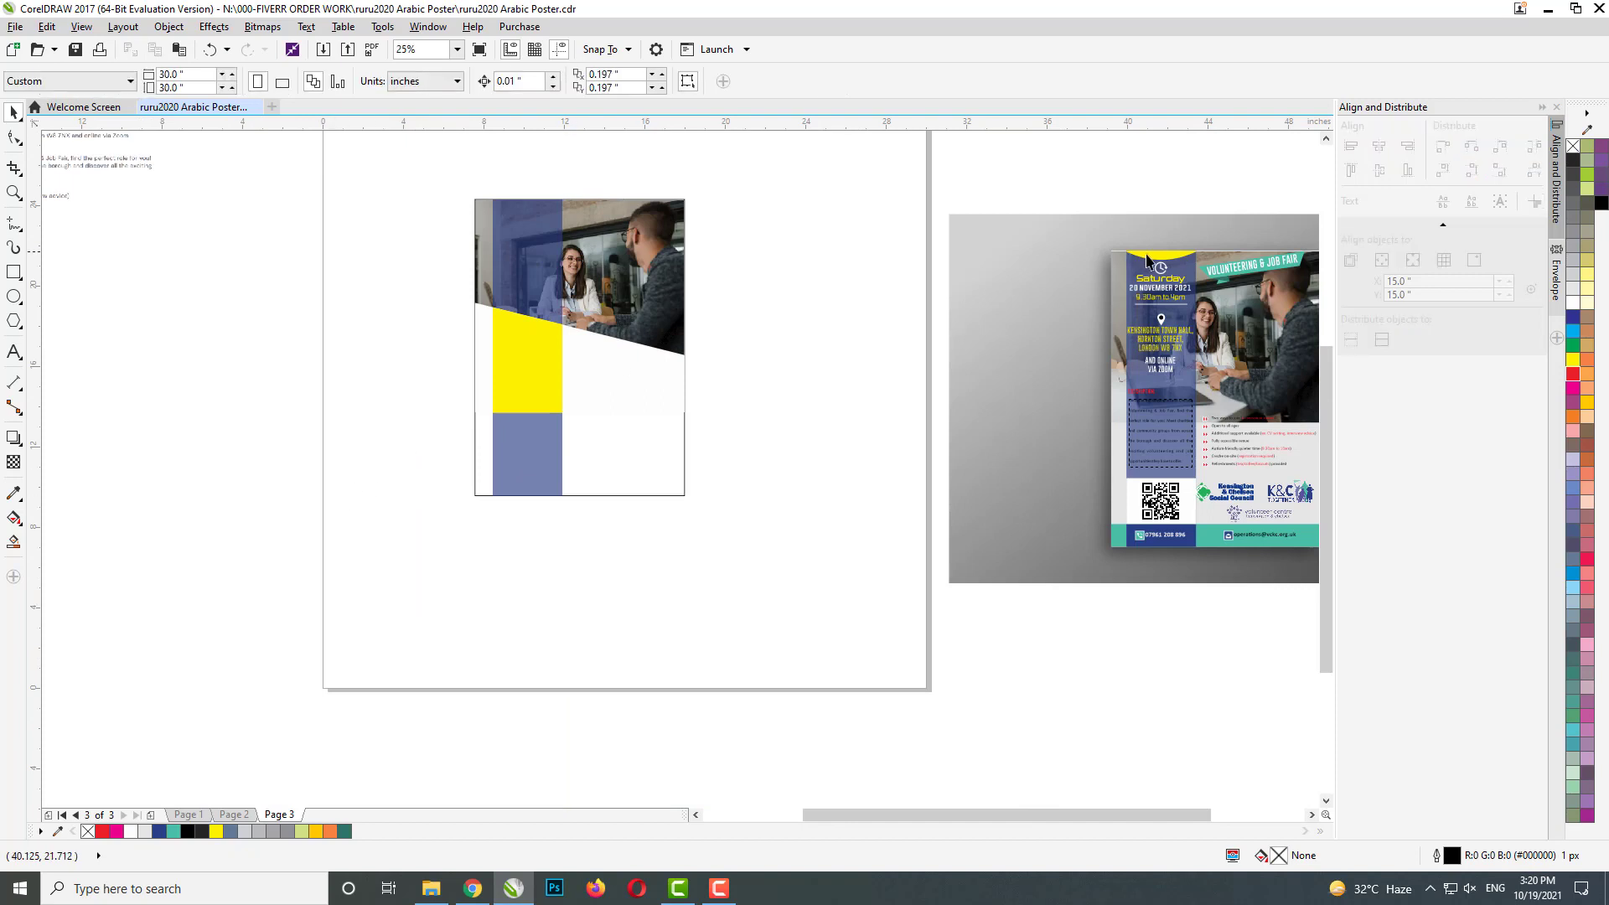
- Copy the yellow curved shape from the finished poster onto the blue strip, aligned to the strip's vertical centerline and top edge
{"action": "left_click_drag", "start_coordinate": [1146, 258], "coordinate": [531, 208]}
{"action": "scroll", "coordinate": [531, 214], "scroll_direction": "up", "scroll_amount": 2}
{"action": "left_click_drag", "start_coordinate": [545, 281], "coordinate": [487, 262]}
{"action": "left_click", "coordinate": [521, 380], "text": "shift"}
{"action": "key", "text": "c"}
{"action": "key", "text": "t"}
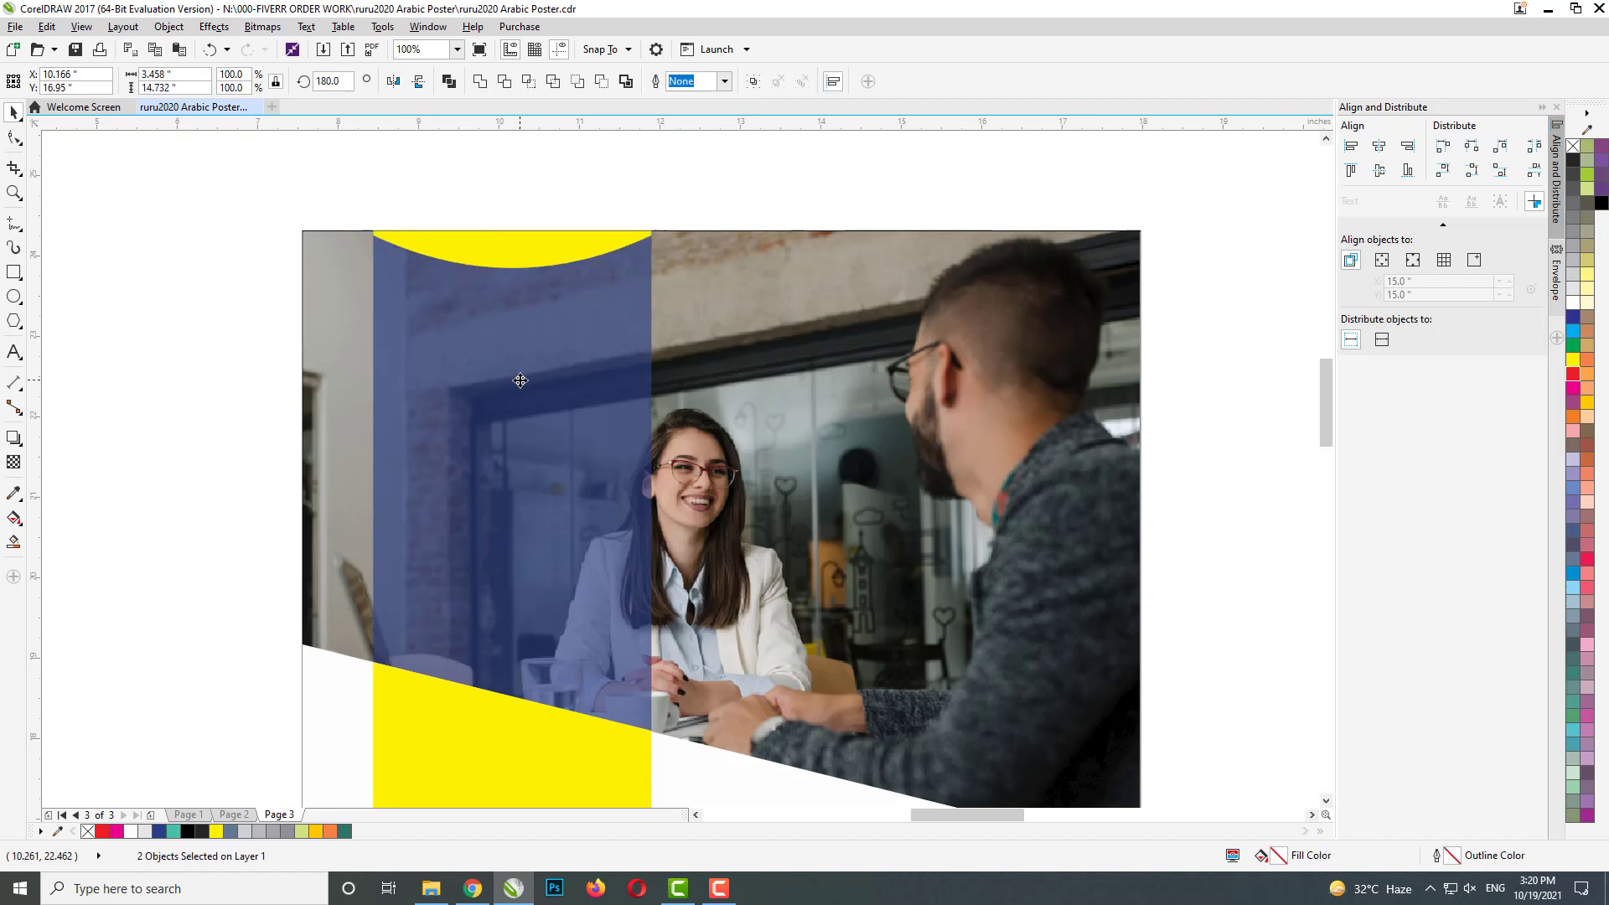
{"action": "left_click", "coordinate": [557, 243]}
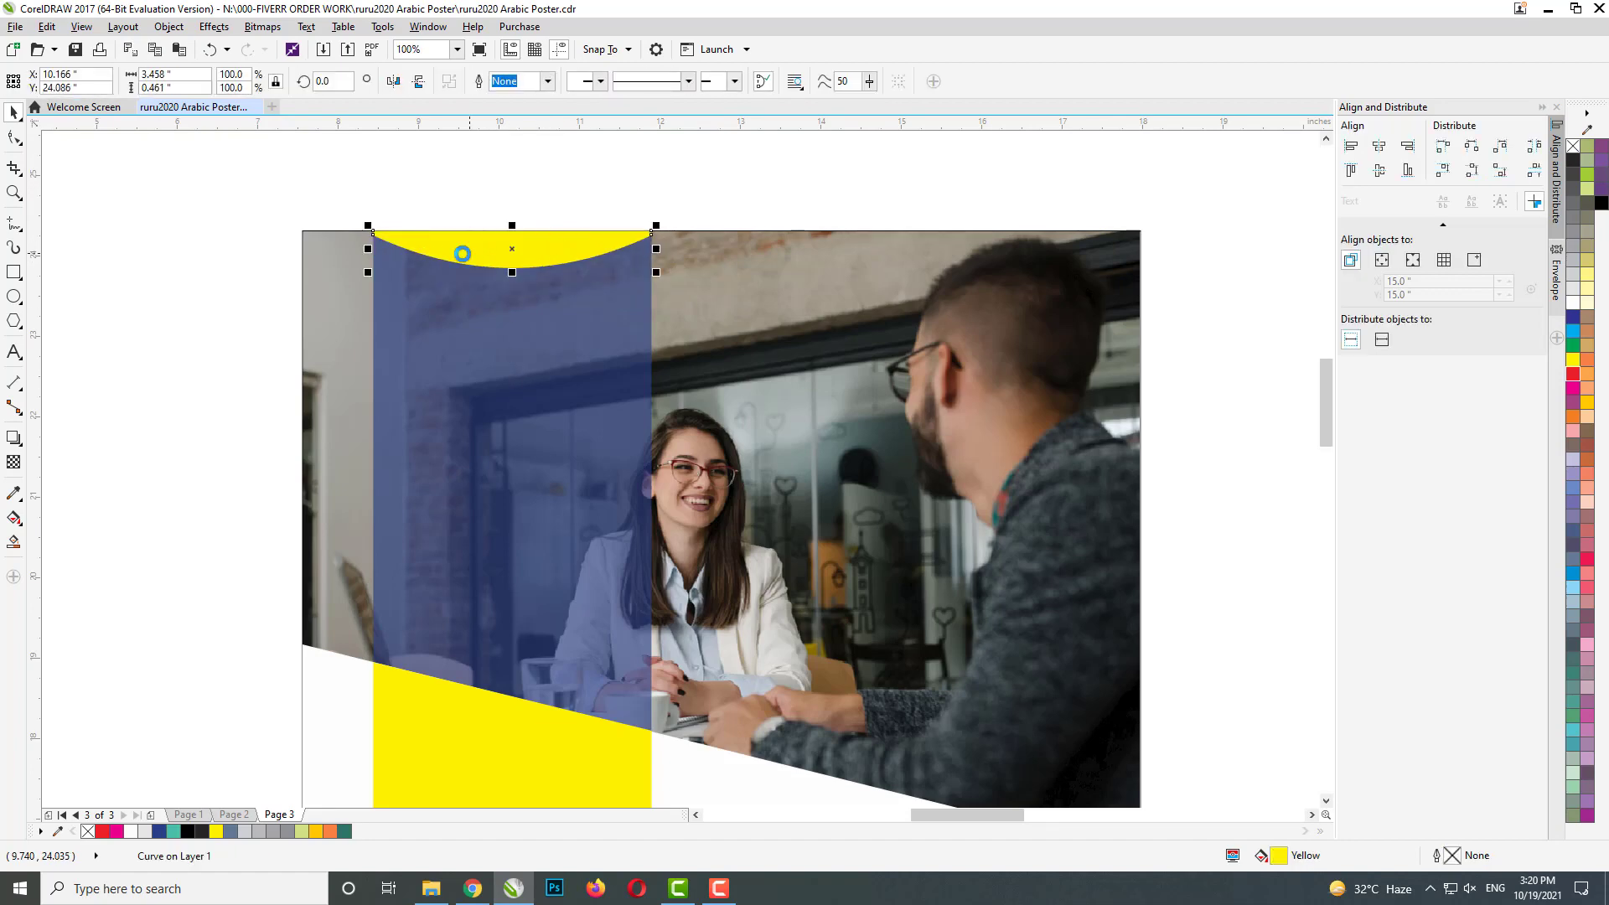
- Move the date, time and venue text with its icons and divider line from the finished poster onto the new blue strip
{"action": "scroll", "coordinate": [460, 252], "scroll_direction": "down", "scroll_amount": 1}
{"action": "scroll", "coordinate": [388, 317], "scroll_direction": "down", "scroll_amount": 1}
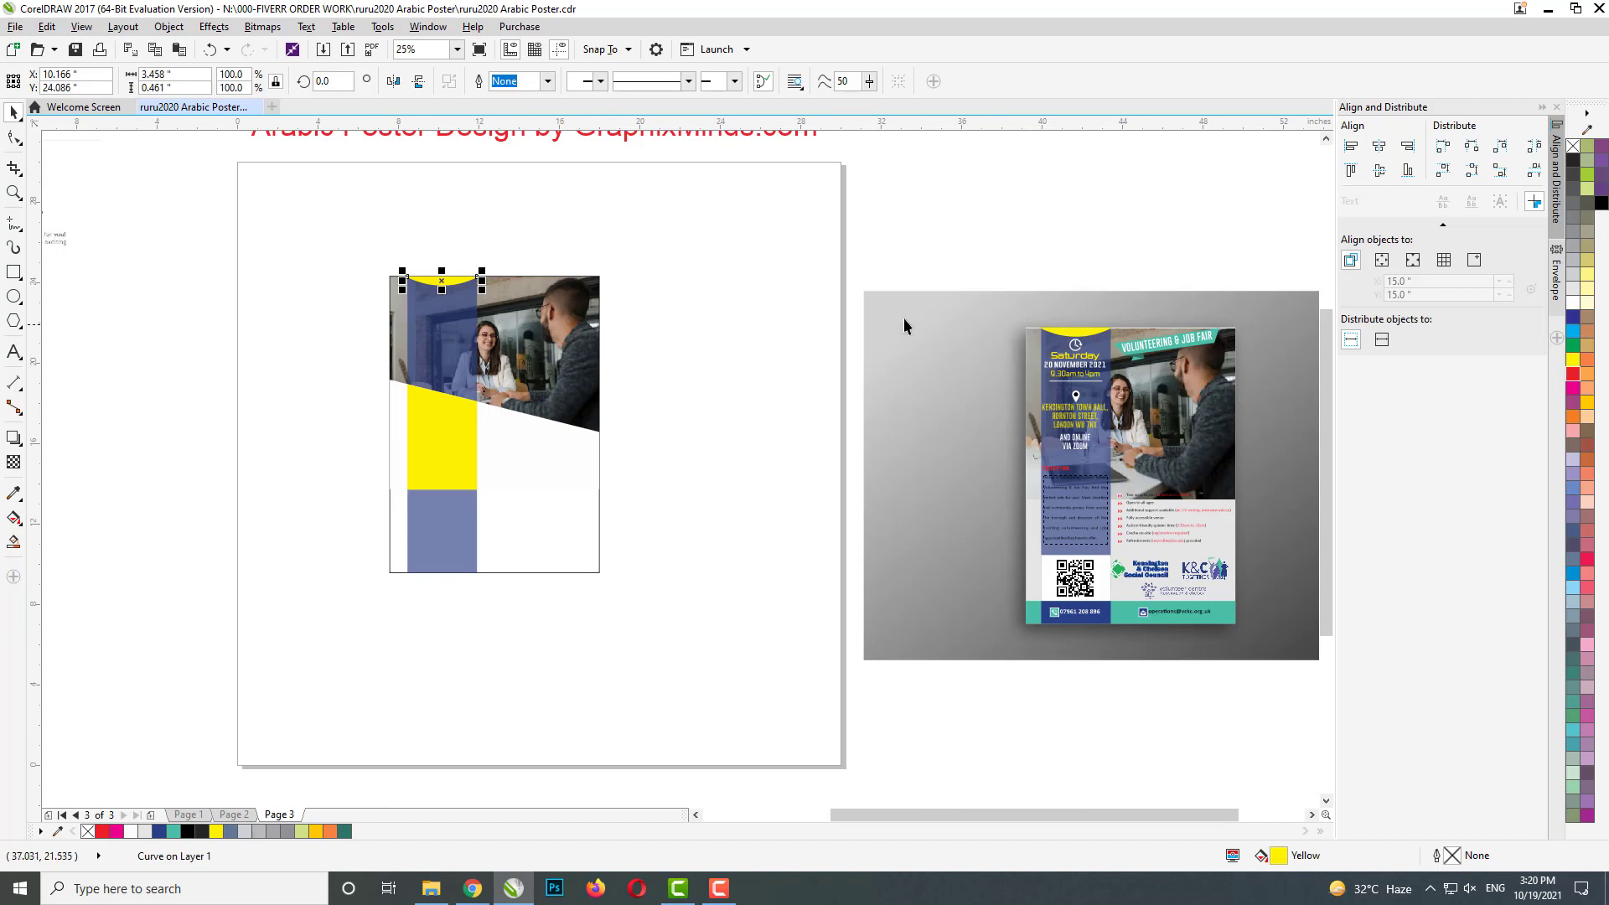
{"action": "scroll", "coordinate": [1078, 375], "scroll_direction": "up", "scroll_amount": 1}
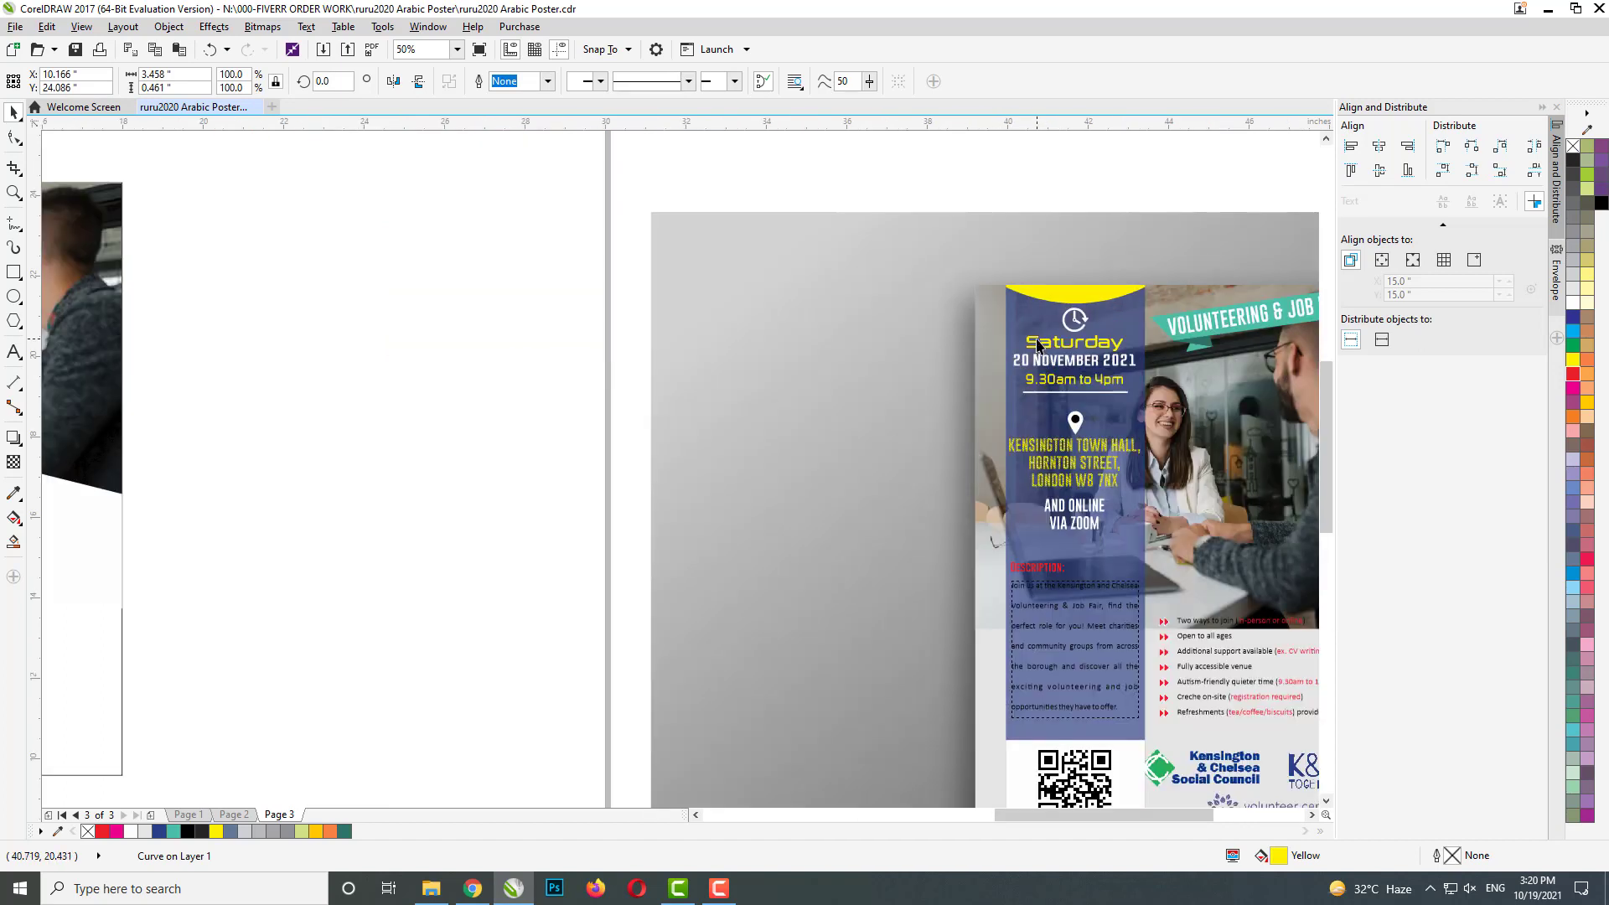
{"action": "left_click", "coordinate": [1036, 340]}
{"action": "left_click", "coordinate": [1058, 300]}
{"action": "left_click_drag", "start_coordinate": [625, 299], "coordinate": [658, 327]}
{"action": "left_click_drag", "start_coordinate": [1101, 427], "coordinate": [1153, 549]}
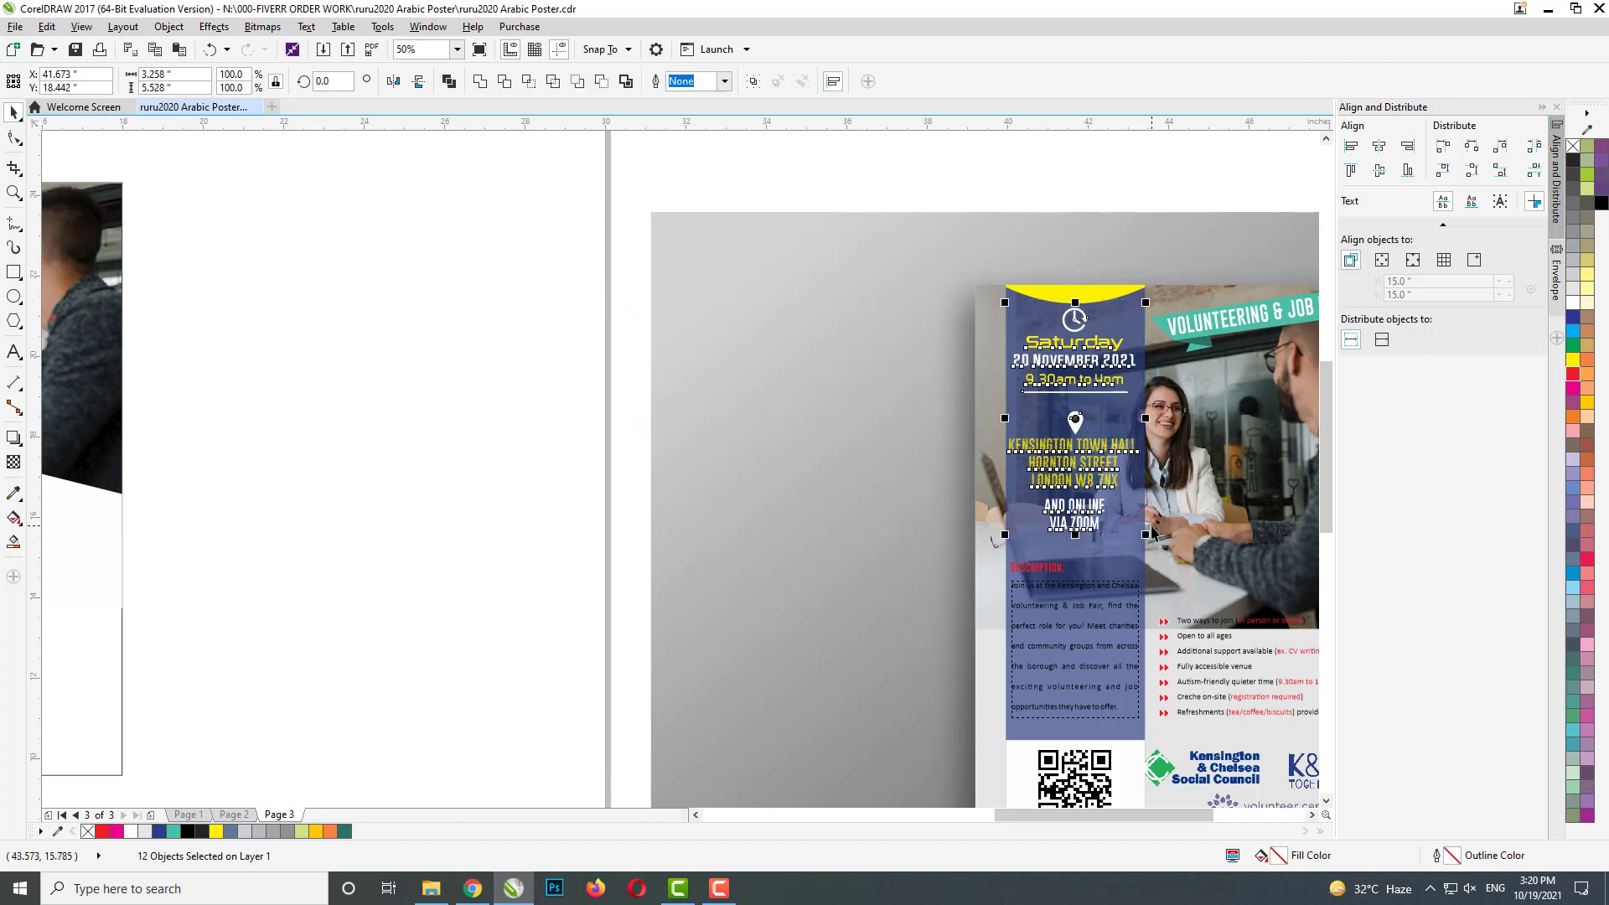
{"action": "scroll", "coordinate": [1152, 528], "scroll_direction": "down", "scroll_amount": 1}
{"action": "left_click_drag", "start_coordinate": [509, 453], "coordinate": [474, 437]}
{"action": "scroll", "coordinate": [474, 437], "scroll_direction": "up", "scroll_amount": 2}
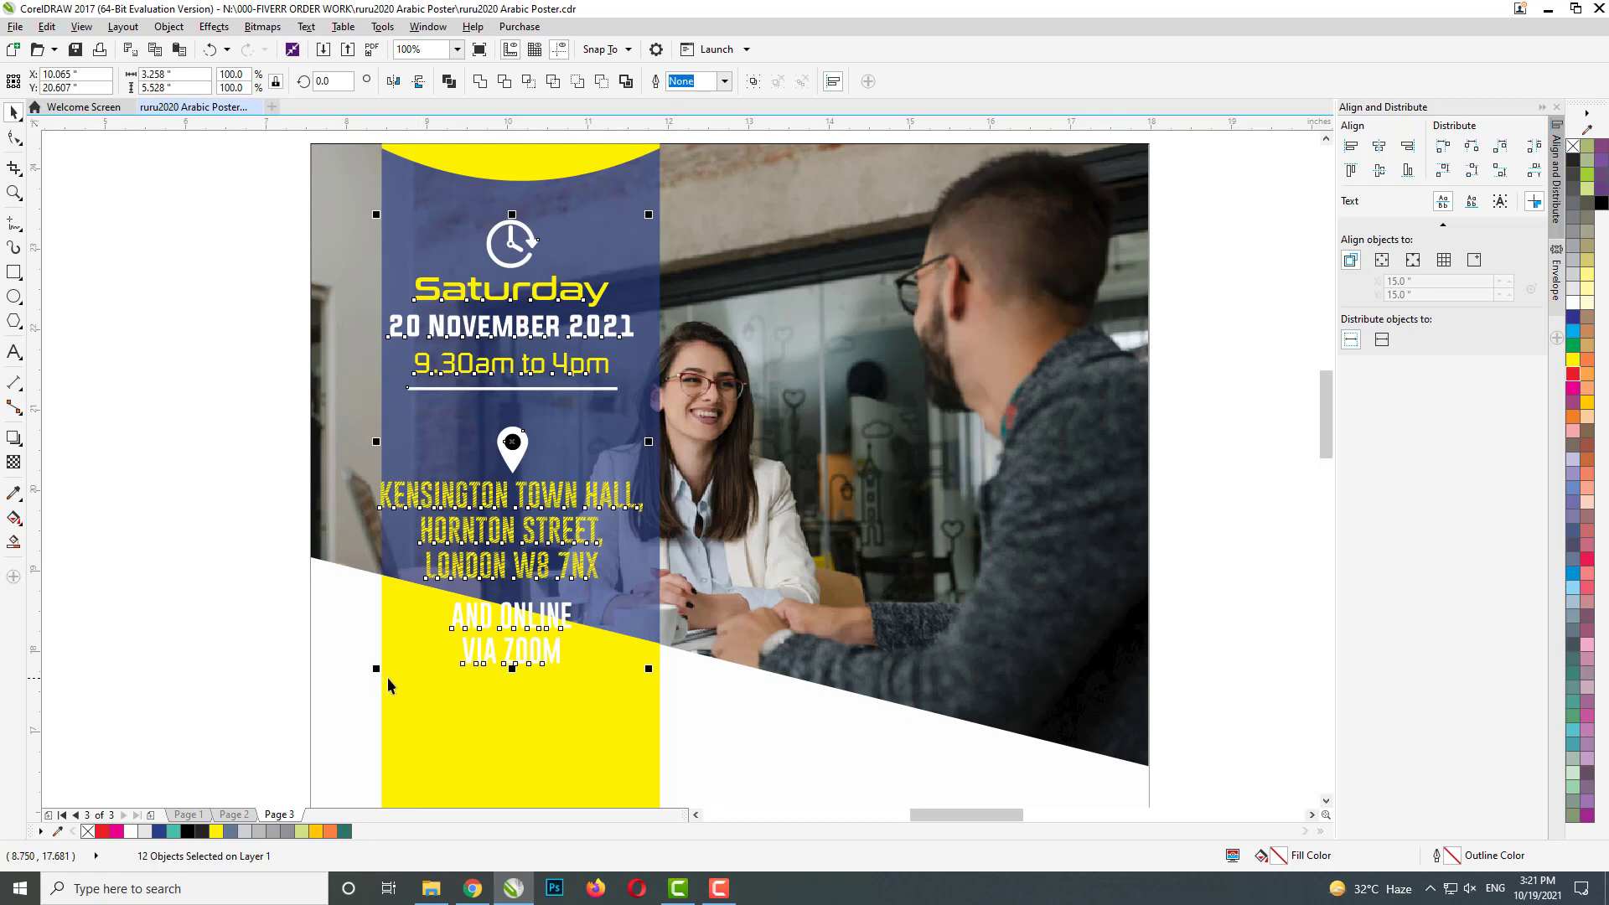
- Scale the date and venue block down to about 2.75 × 4.67 in and center it horizontally on the blue strip
{"action": "left_click_drag", "start_coordinate": [378, 671], "coordinate": [433, 578]}
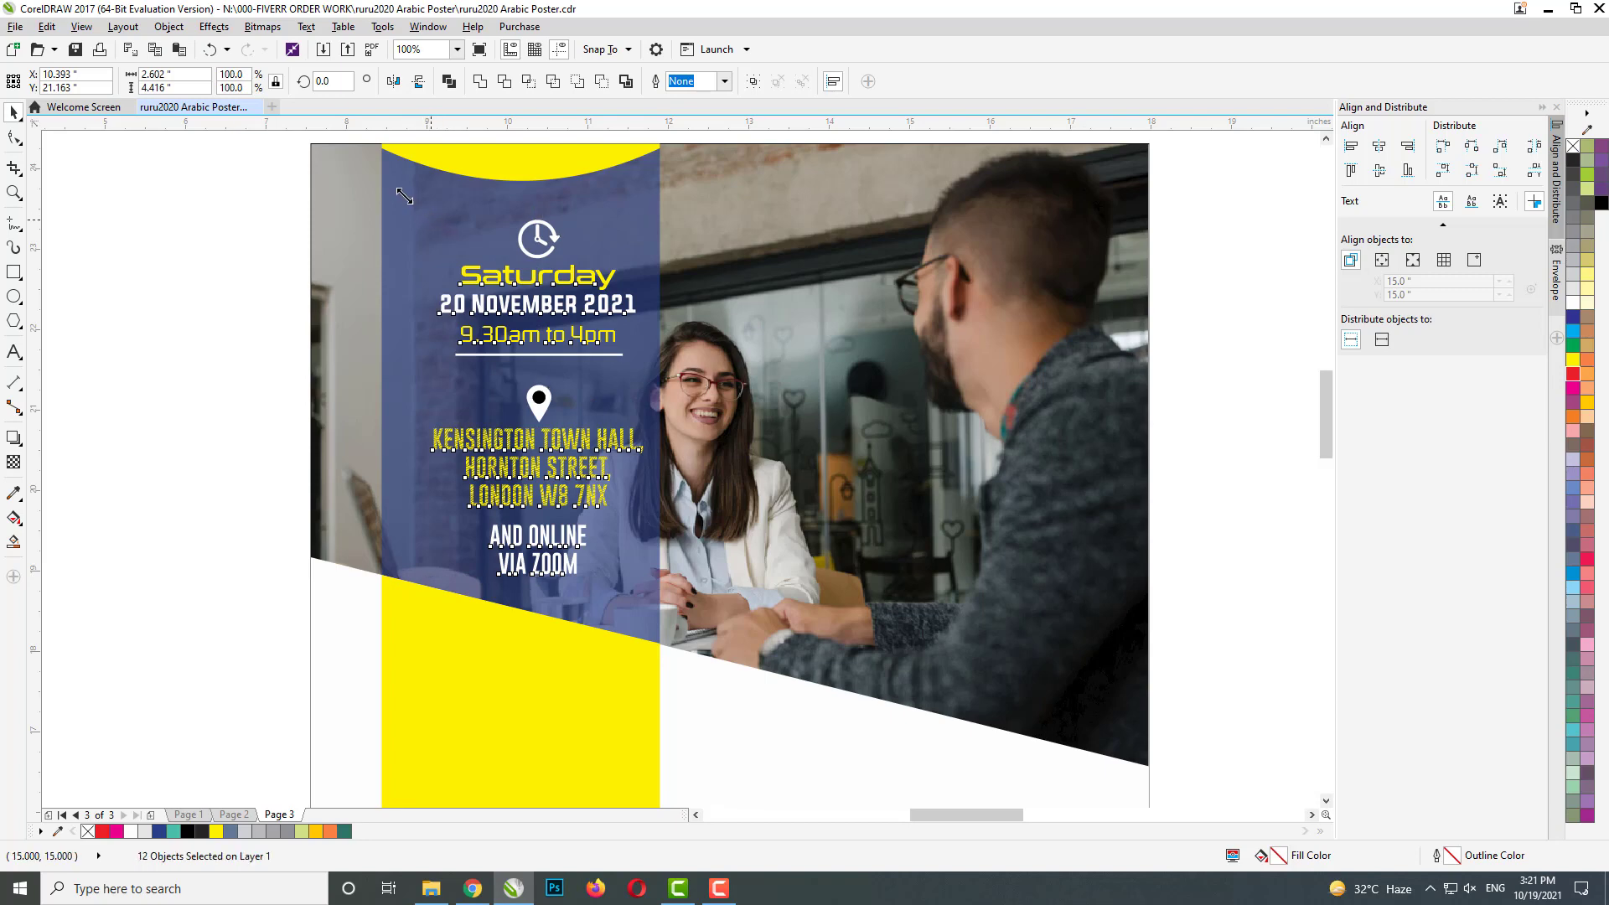
{"action": "left_click_drag", "start_coordinate": [431, 217], "coordinate": [404, 204]}
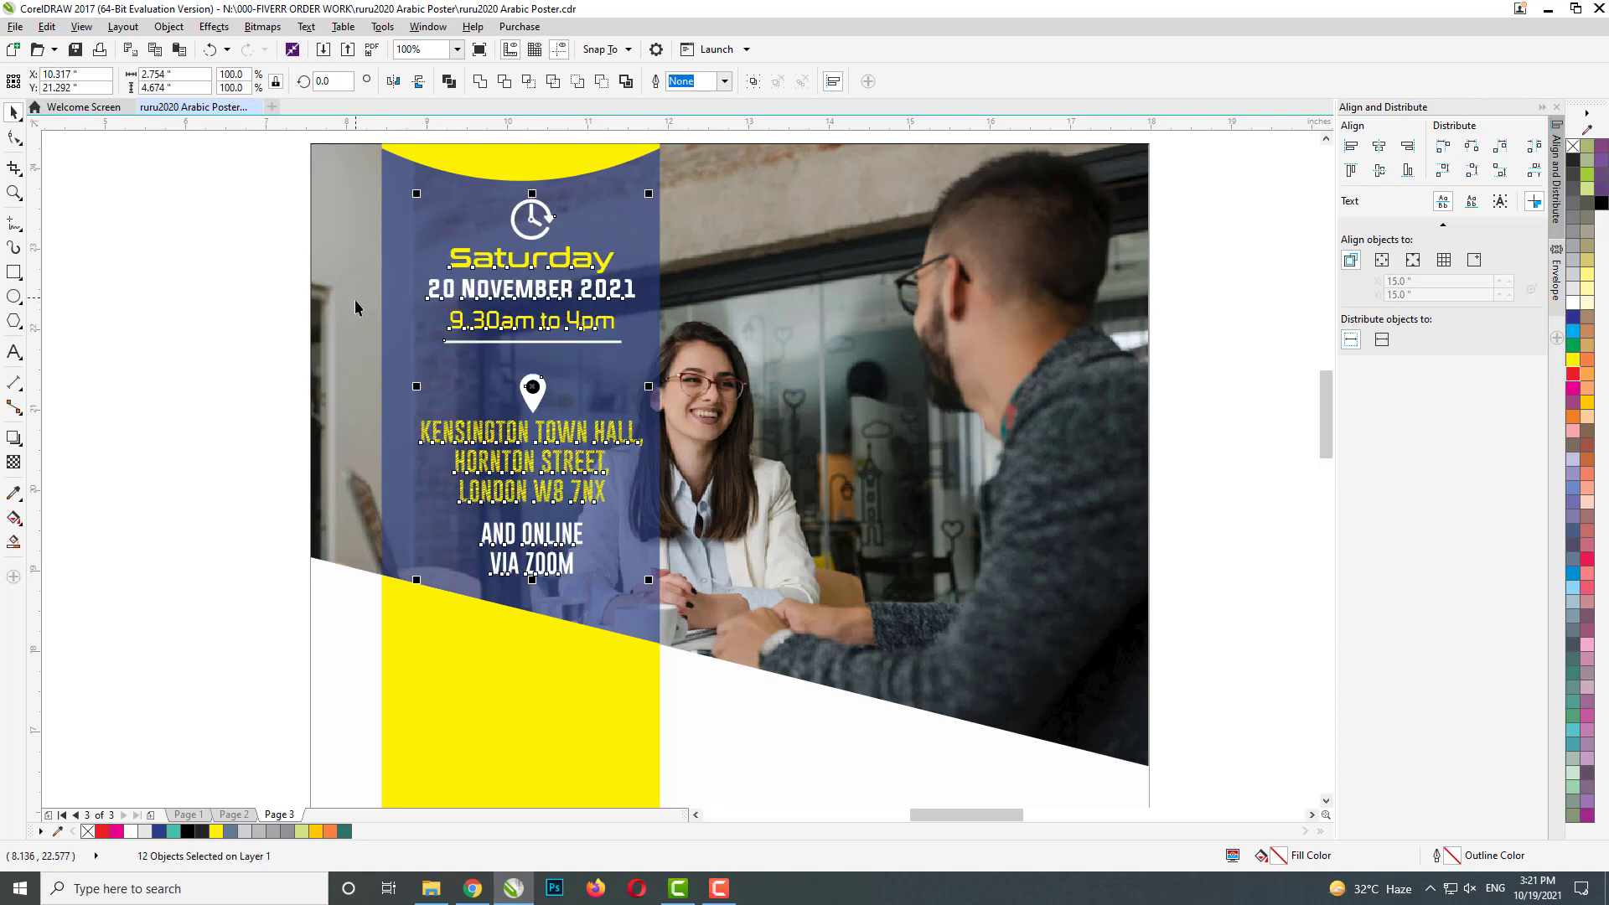
{"action": "left_click", "coordinate": [414, 325], "text": "shift"}
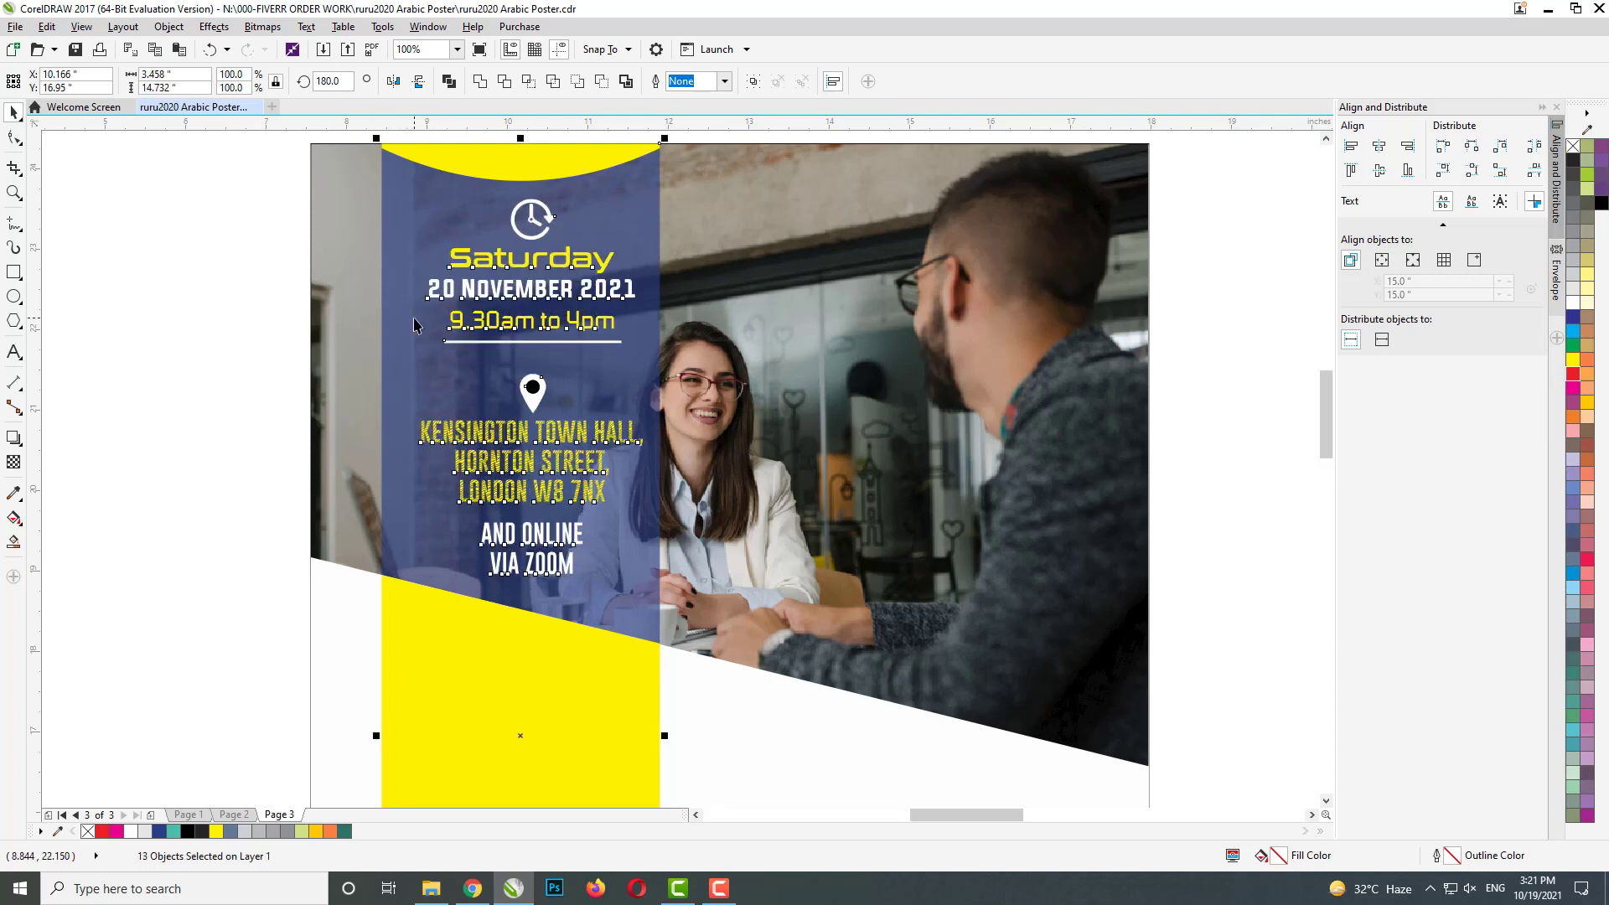
{"action": "key", "text": "c"}
{"action": "scroll", "coordinate": [405, 315], "scroll_direction": "down", "scroll_amount": 2}
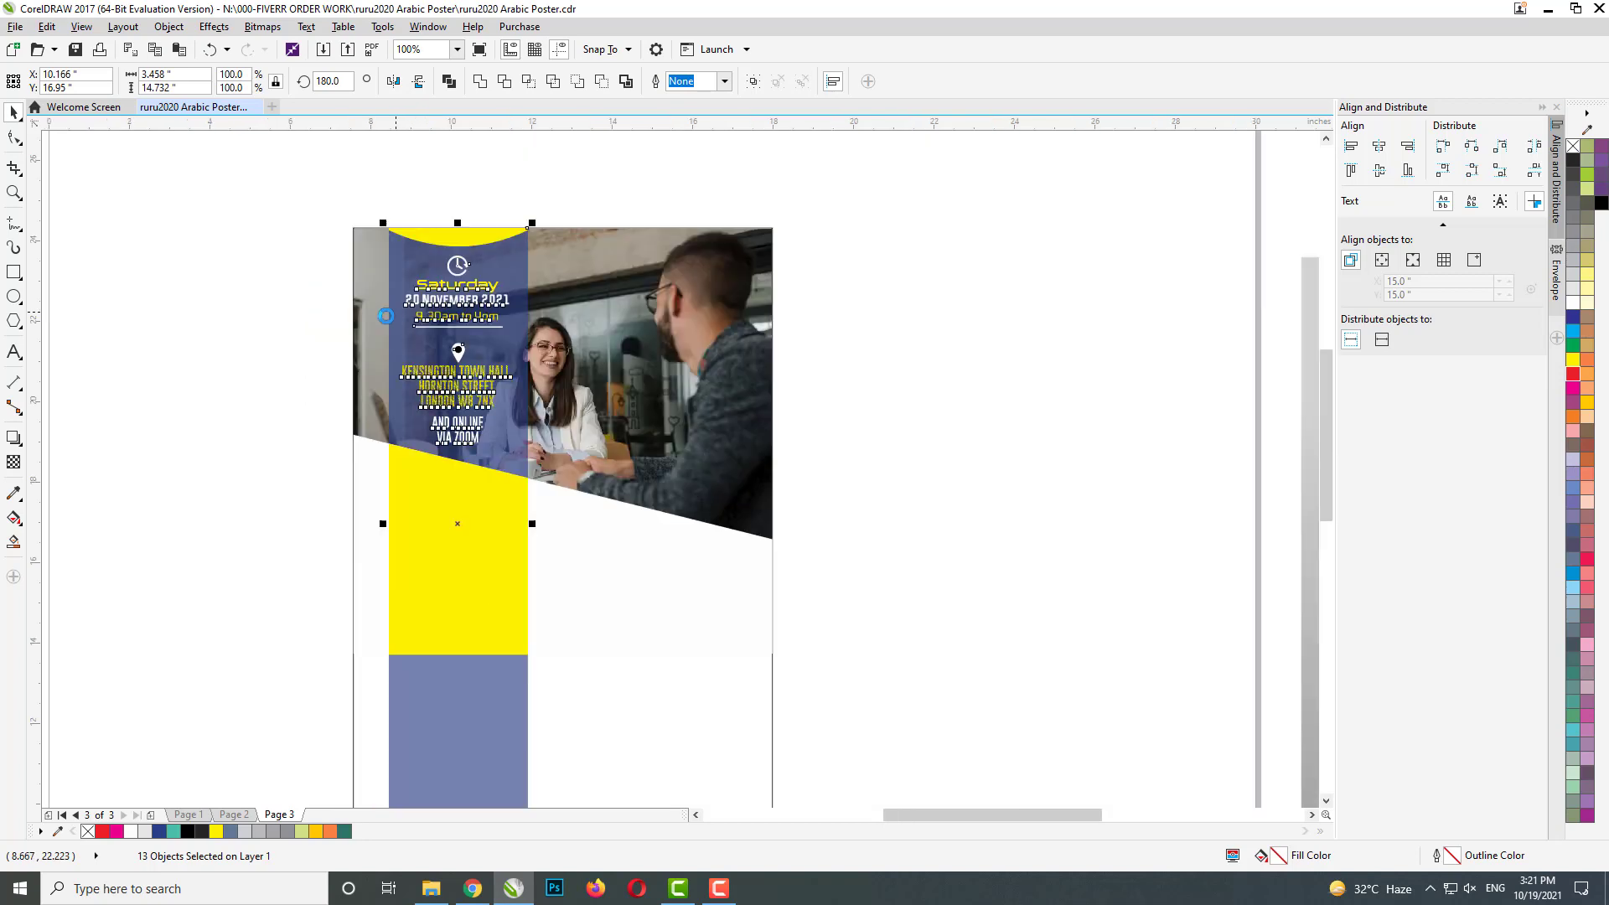
{"action": "left_click", "coordinate": [235, 393]}
- Copy the VOLUNTEERING & JOB FAIR banner onto the upper part of the new photo, shrunk to about 4.43 × 1.38 in
{"action": "scroll", "coordinate": [316, 434], "scroll_direction": "down", "scroll_amount": 2}
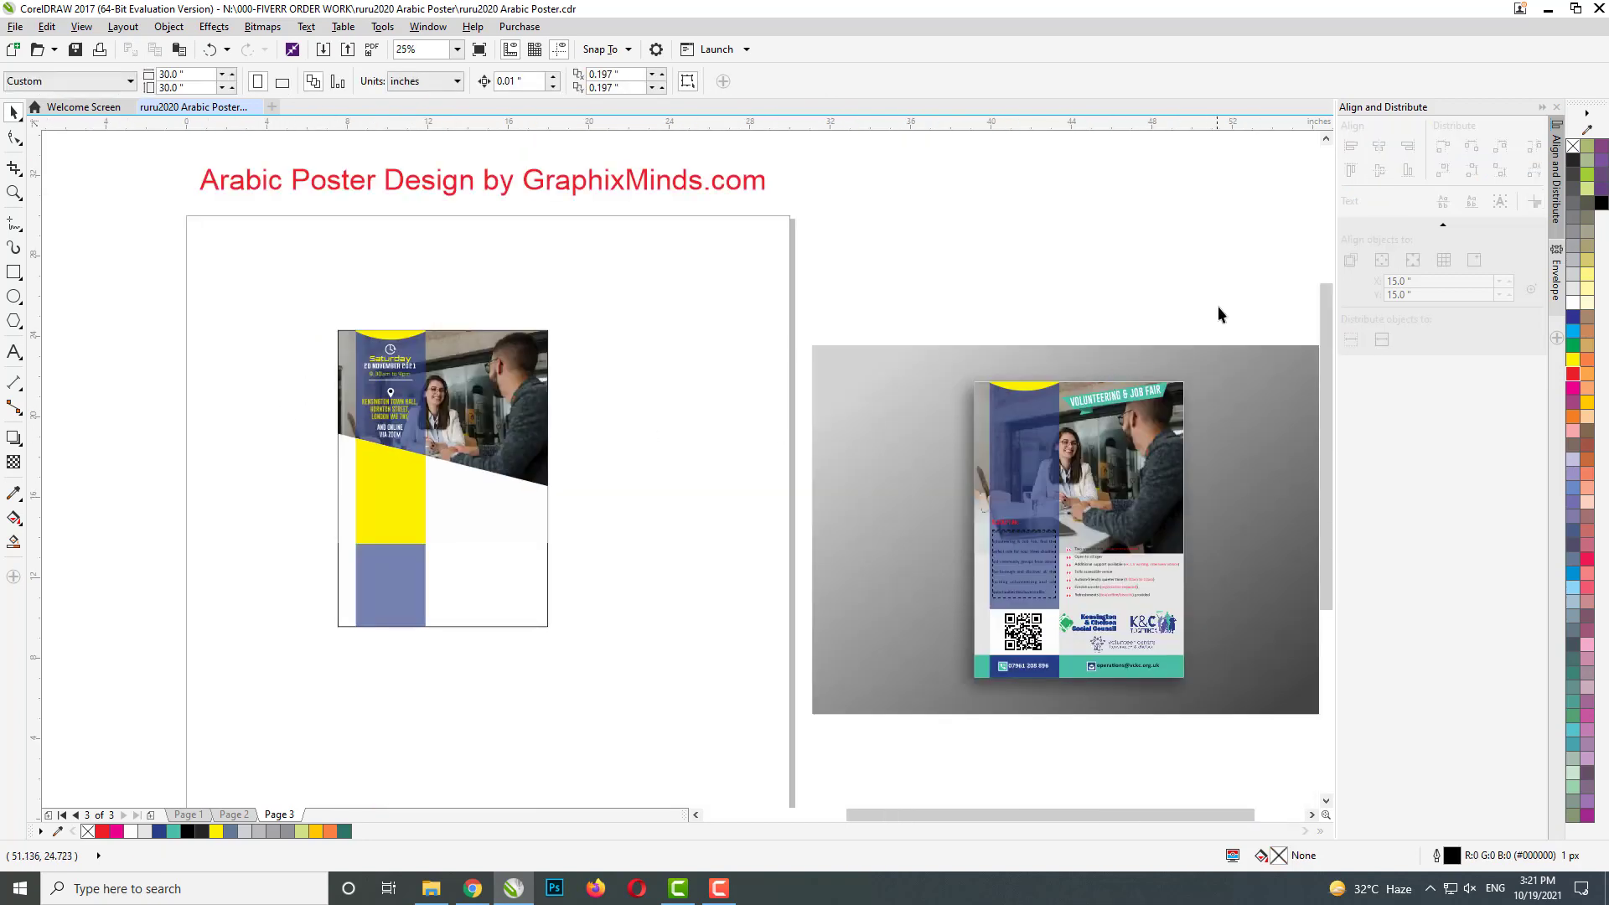
{"action": "left_click_drag", "start_coordinate": [1190, 459], "coordinate": [460, 352]}
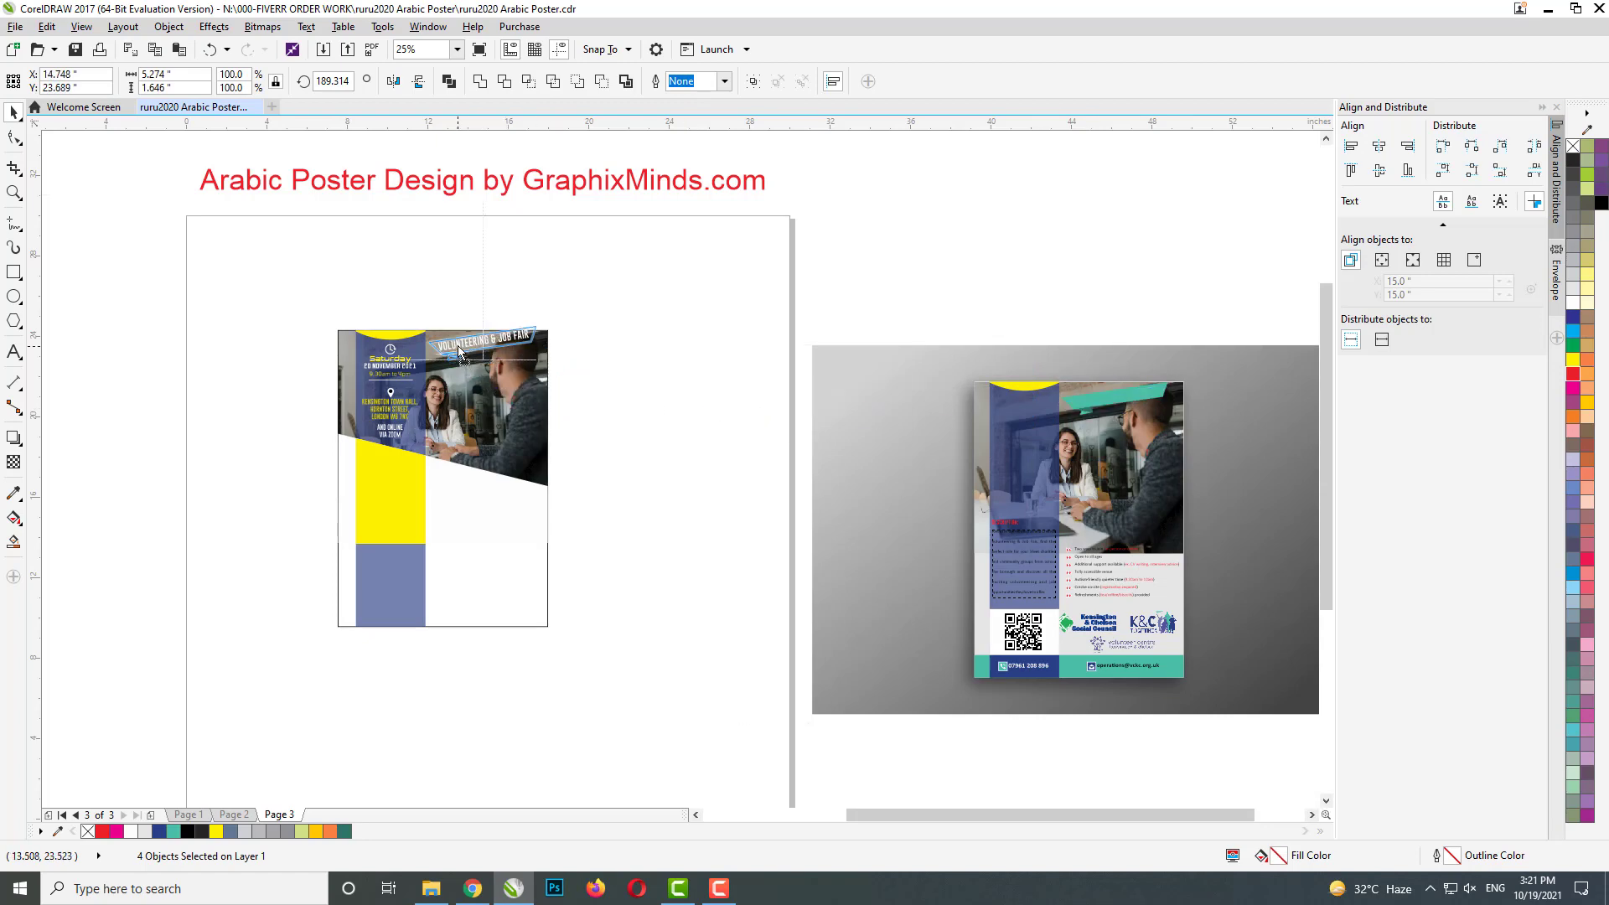
{"action": "scroll", "coordinate": [460, 352], "scroll_direction": "up", "scroll_amount": 6}
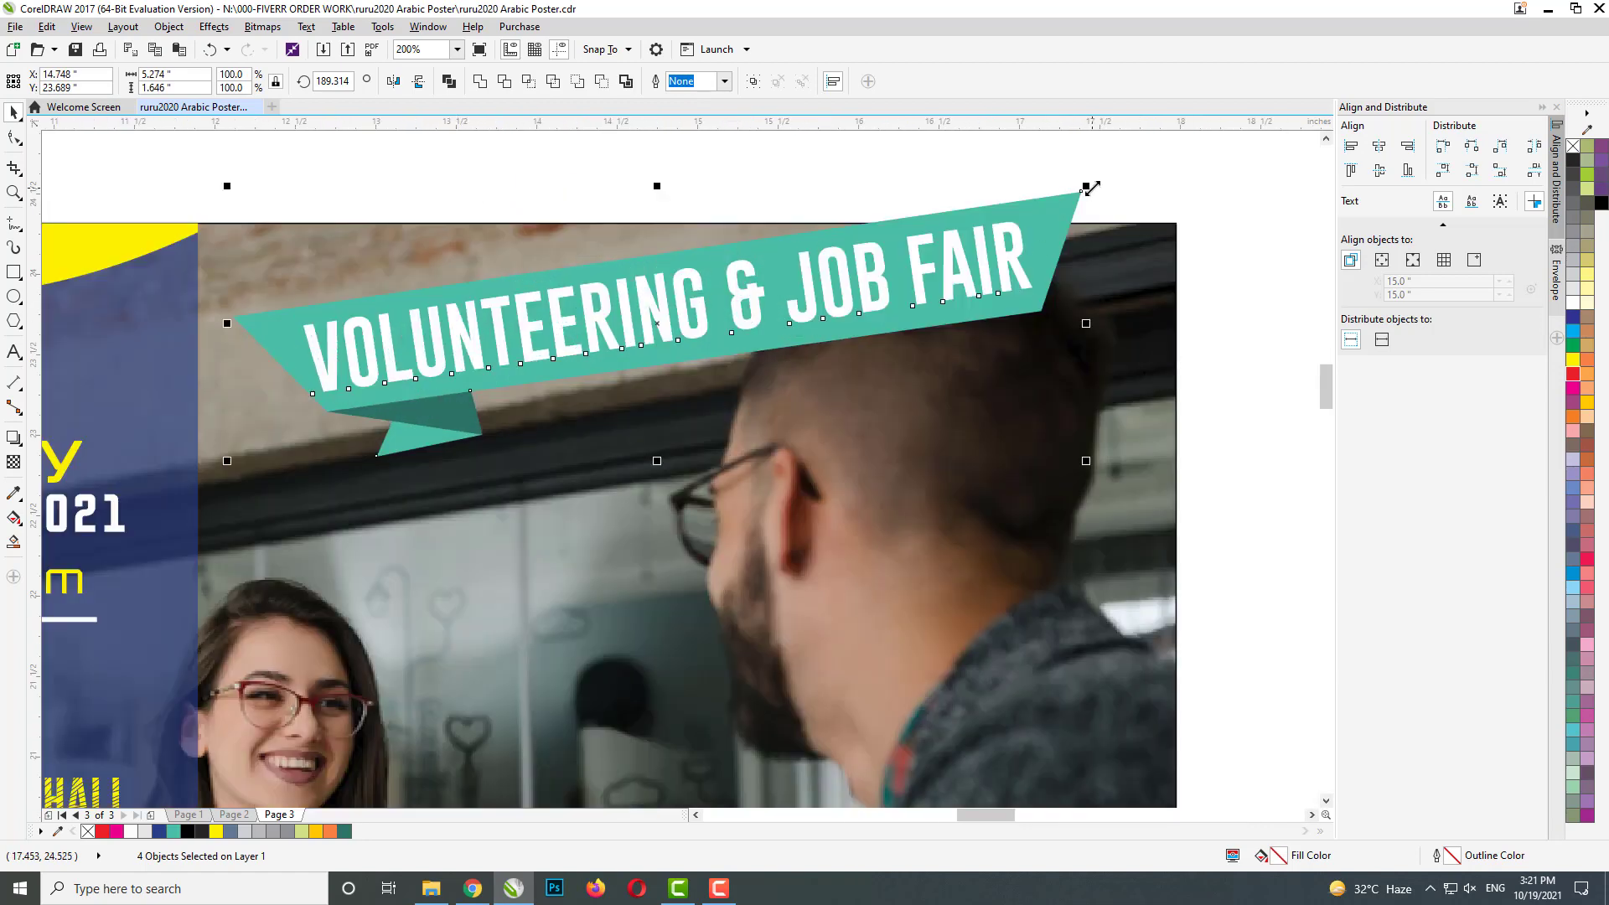
{"action": "left_click_drag", "start_coordinate": [1087, 186], "coordinate": [948, 226]}
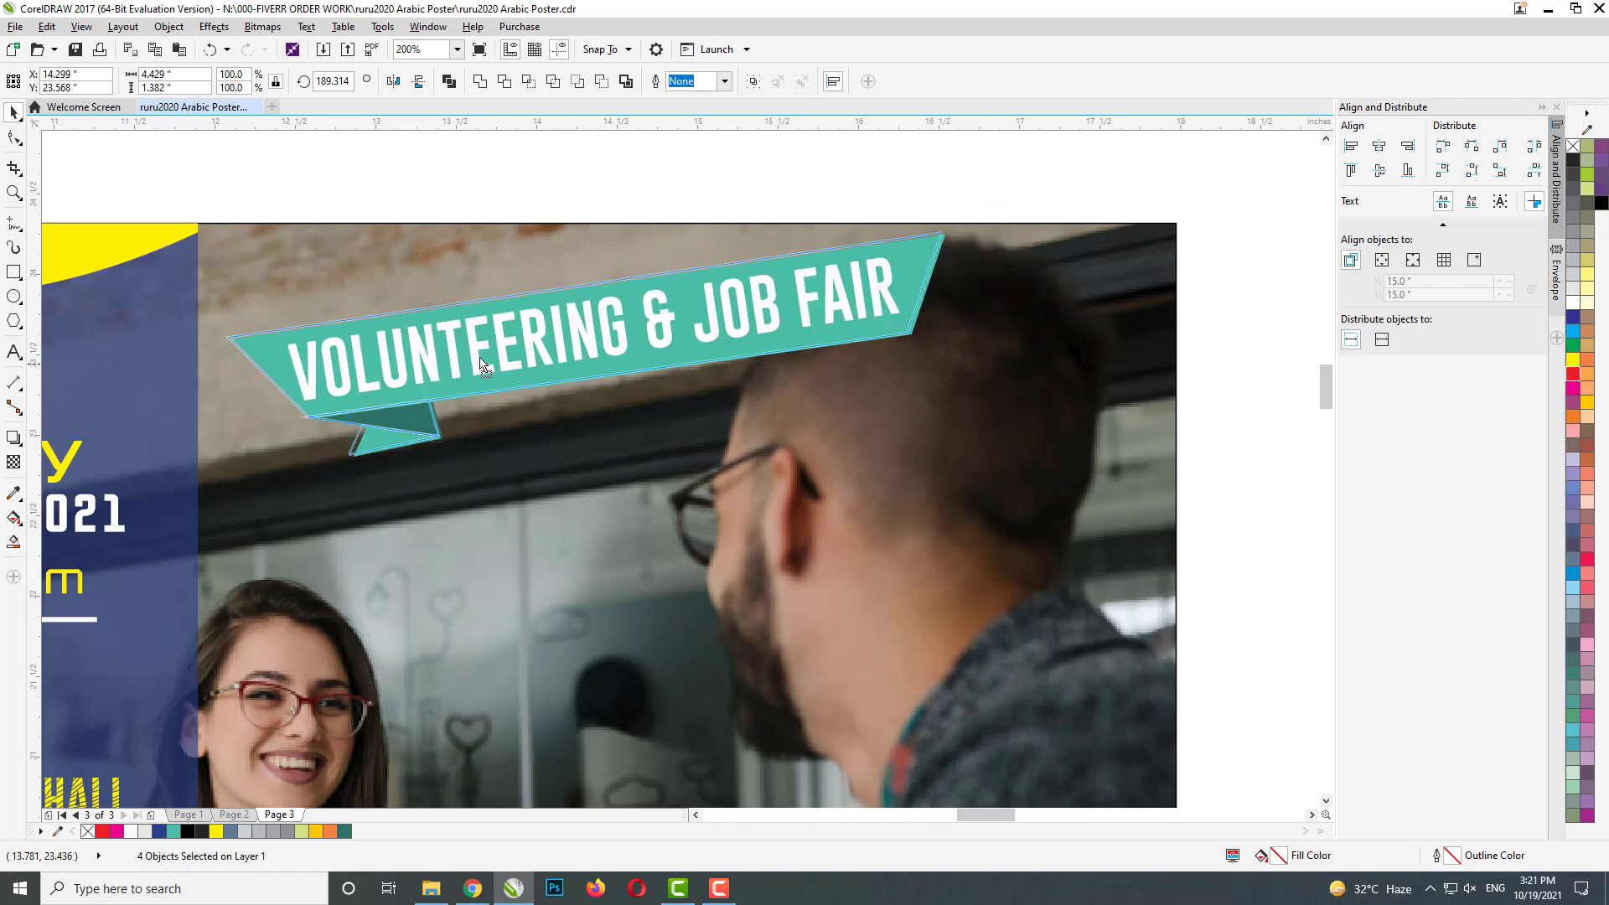
{"action": "left_click_drag", "start_coordinate": [480, 362], "coordinate": [467, 364]}
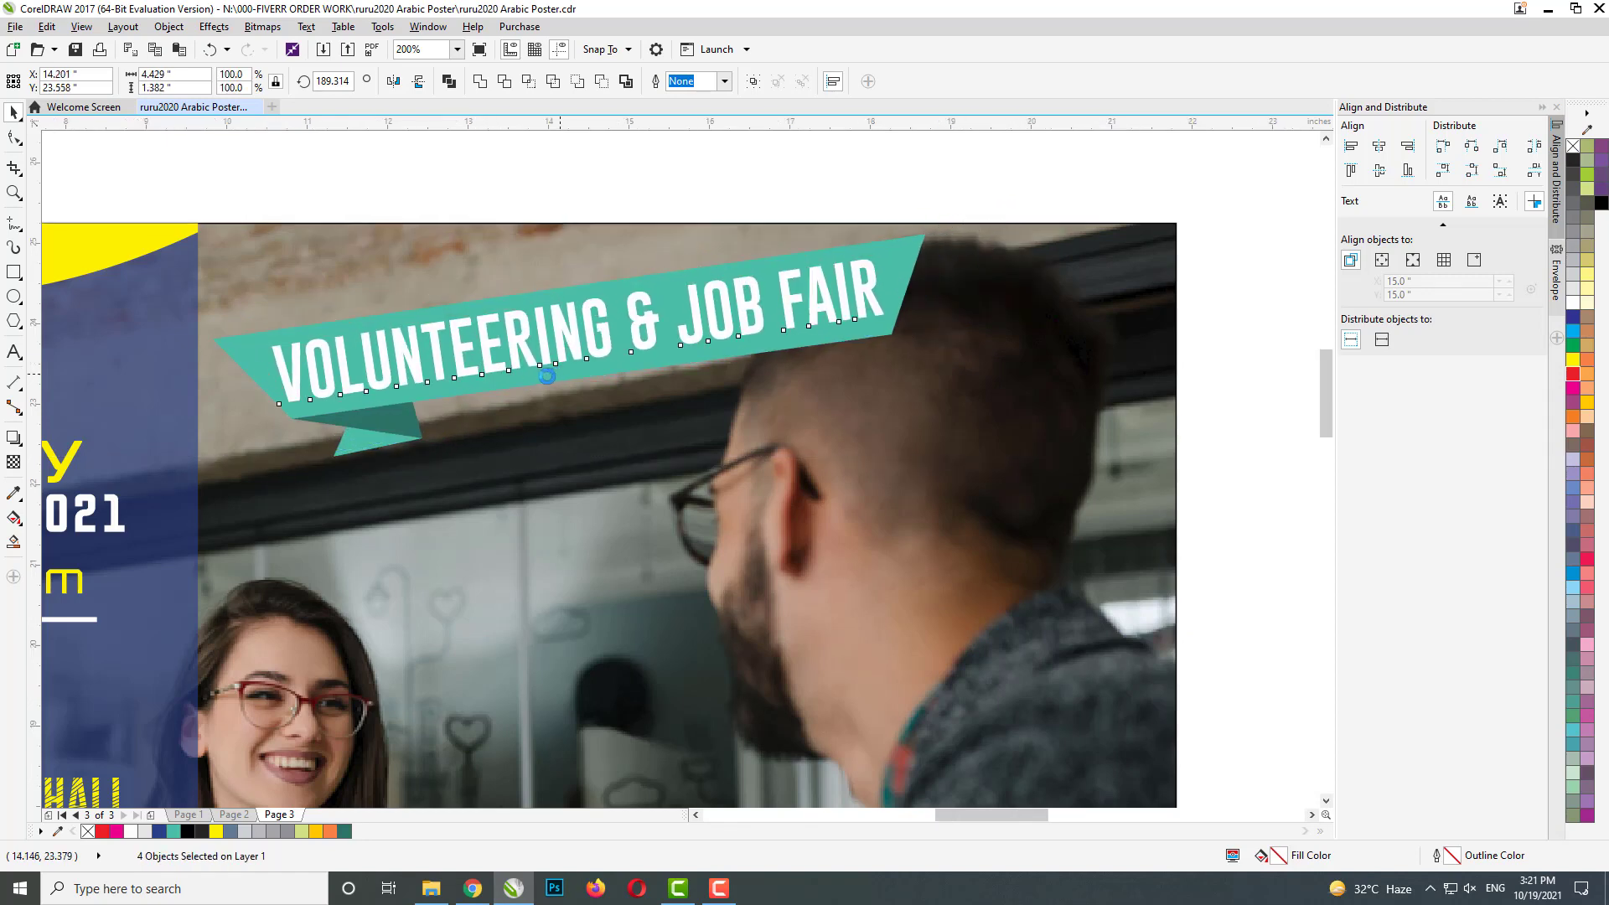
- Nudge the VOLUNTEERING & JOB FAIR text slightly right within its teal ribbon
{"action": "scroll", "coordinate": [547, 376], "scroll_direction": "down", "scroll_amount": 2}
{"action": "left_click", "coordinate": [466, 358], "text": "ctrl"}
{"action": "scroll", "coordinate": [423, 384], "scroll_direction": "up", "scroll_amount": 4}
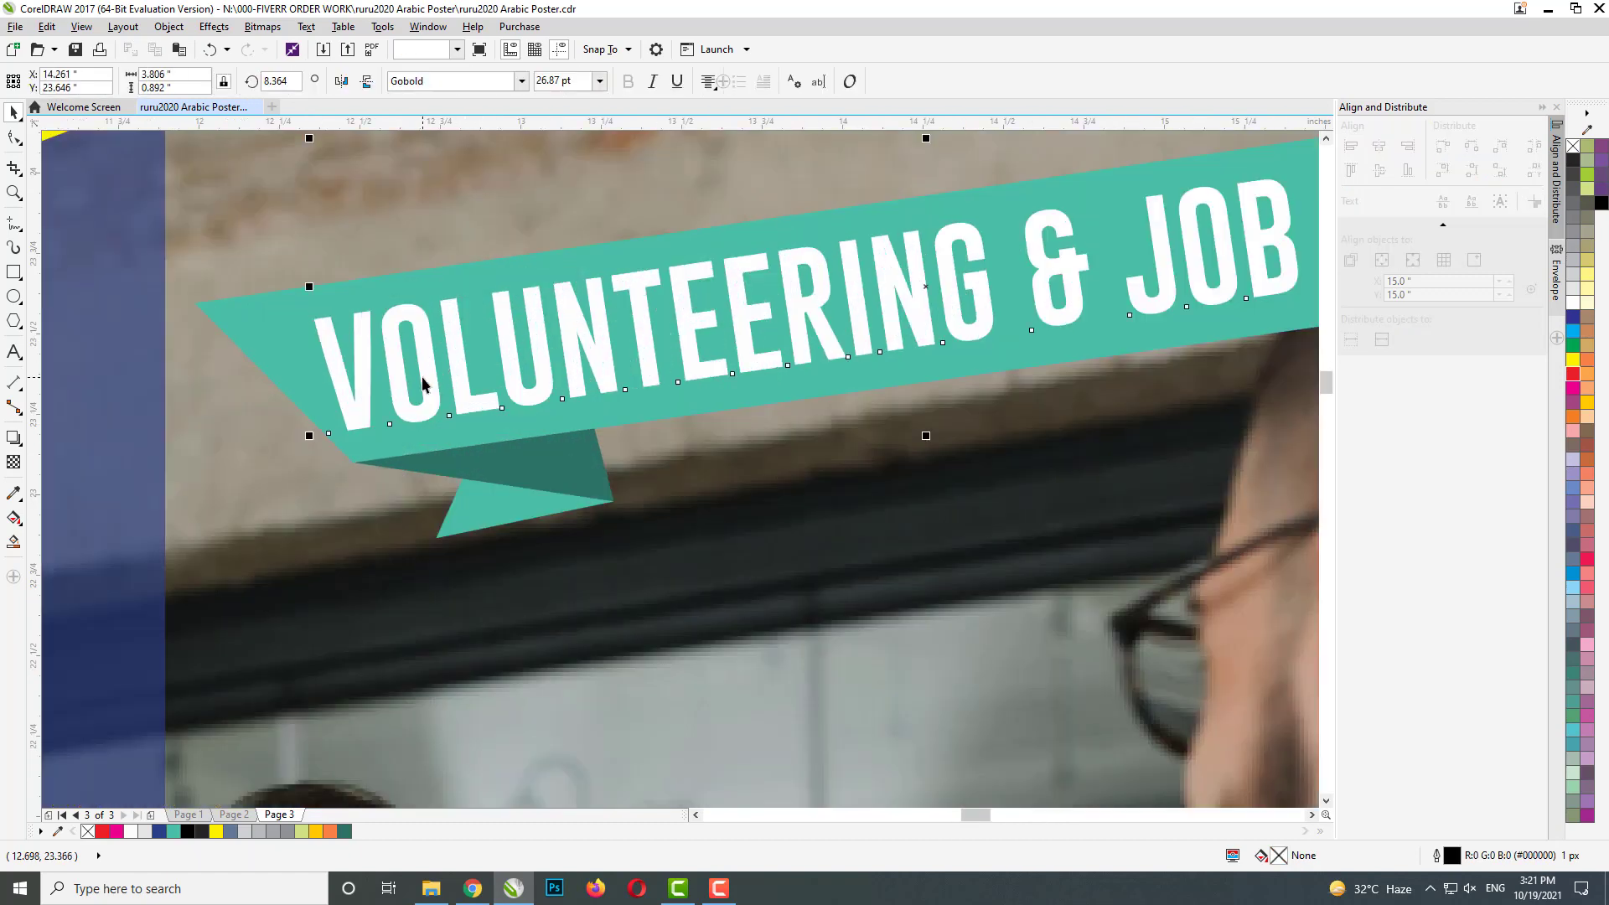
{"action": "scroll", "coordinate": [423, 383], "scroll_direction": "down", "scroll_amount": 1}
{"action": "scroll", "coordinate": [520, 406], "scroll_direction": "down", "scroll_amount": 1}
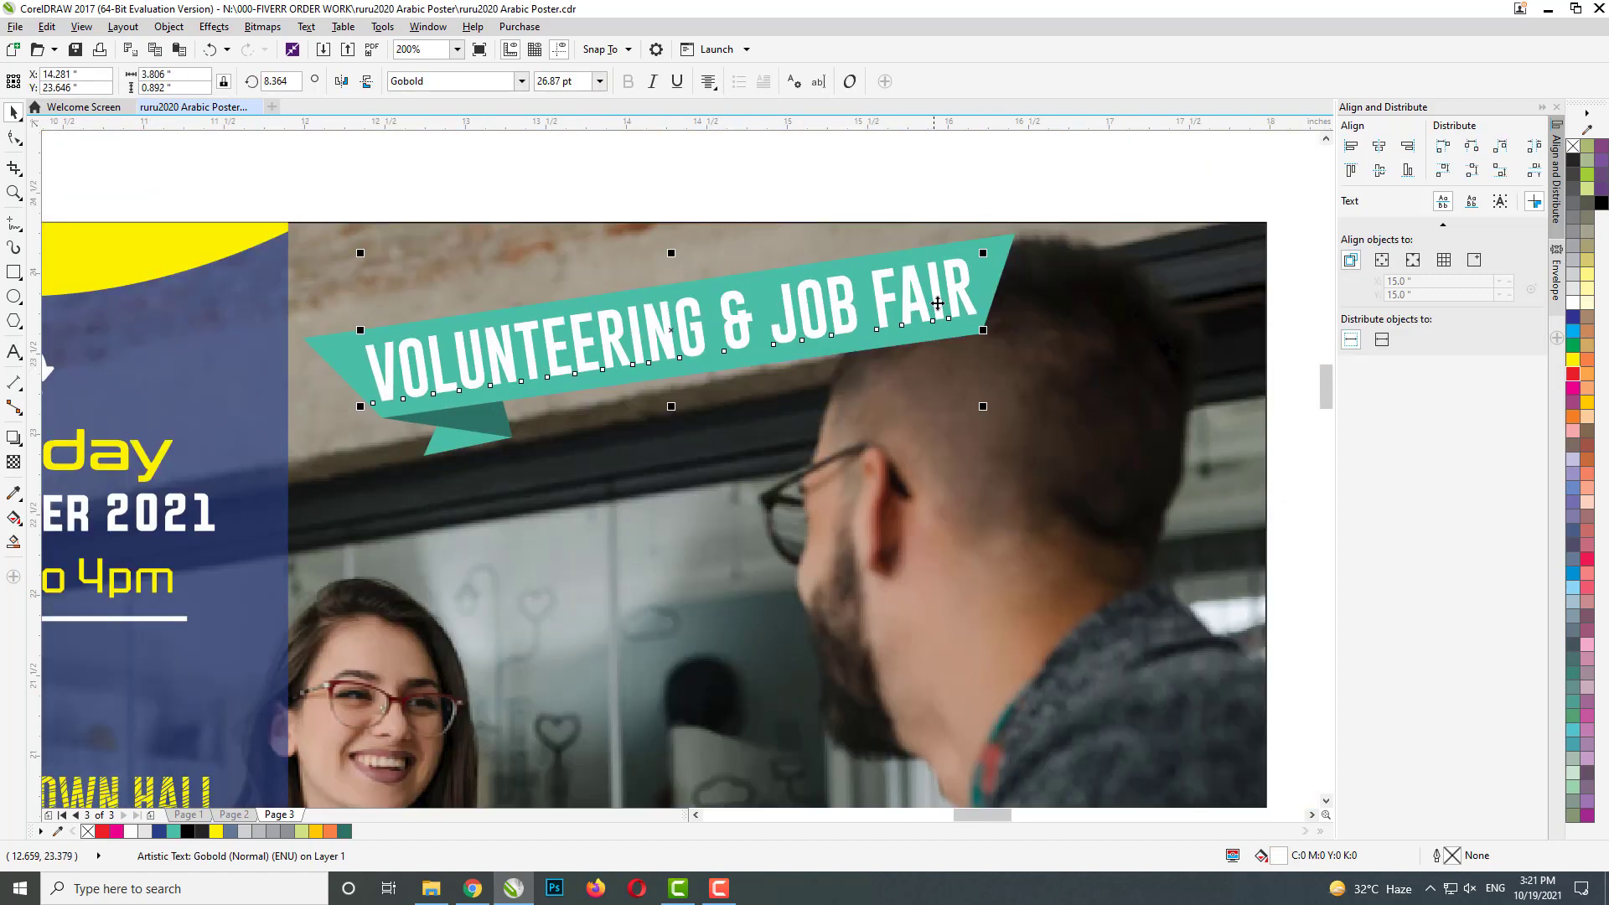
- Try a yellow fill on the banner ribbon and black on its title text, and undo both color changes
{"action": "left_click", "coordinate": [1000, 253]}
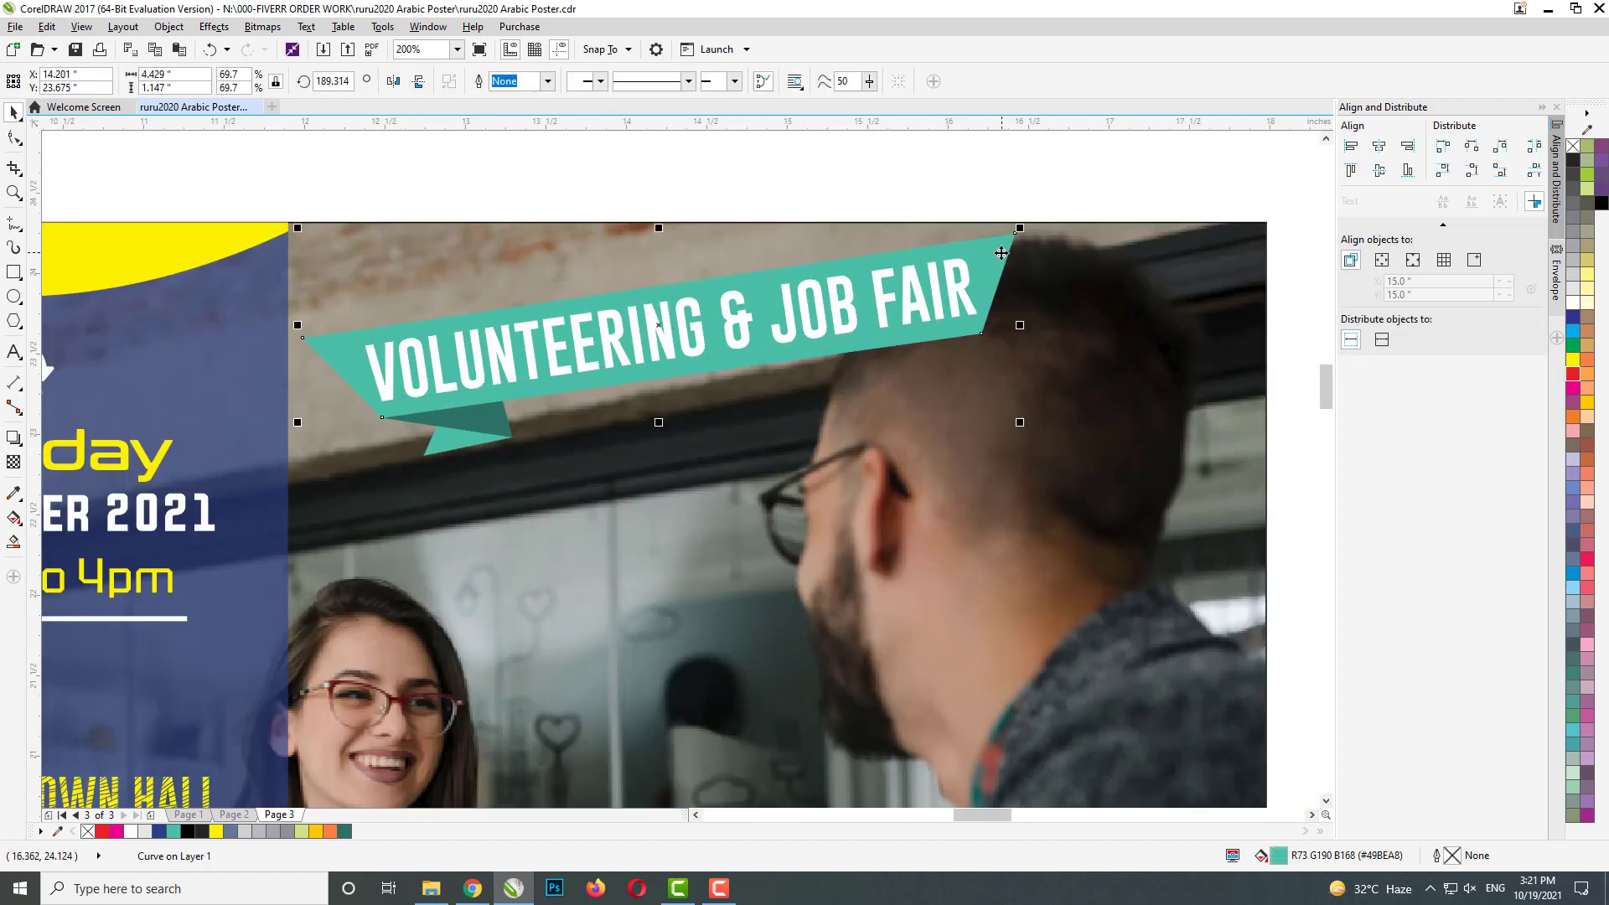
{"action": "left_click", "coordinate": [1573, 362]}
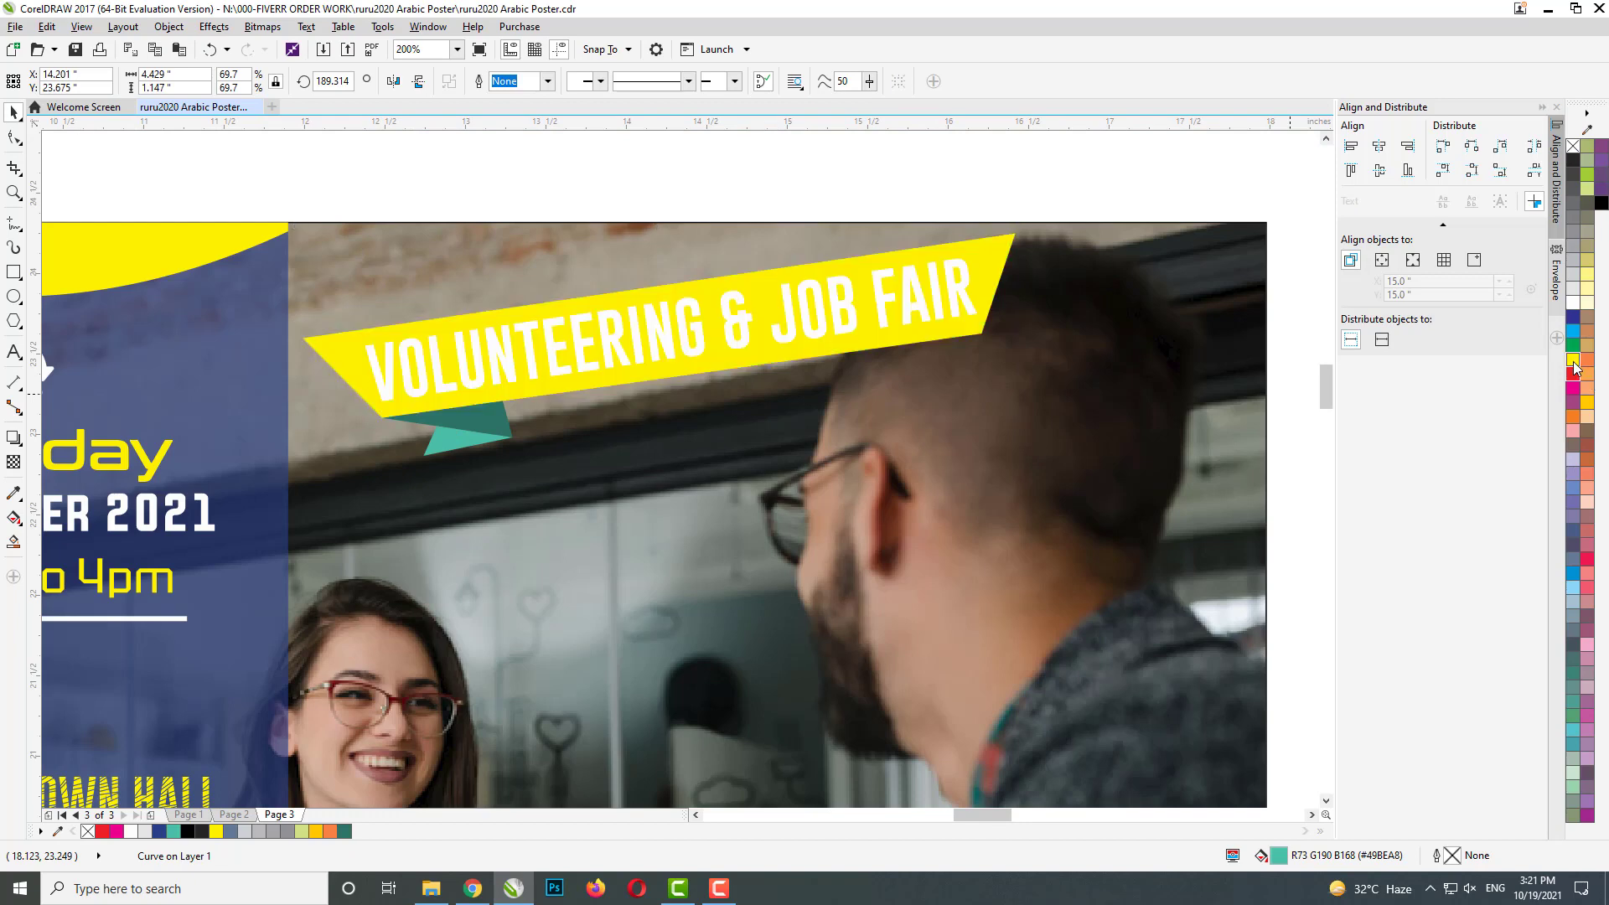
{"action": "left_click", "coordinate": [966, 286]}
{"action": "left_click", "coordinate": [1600, 205]}
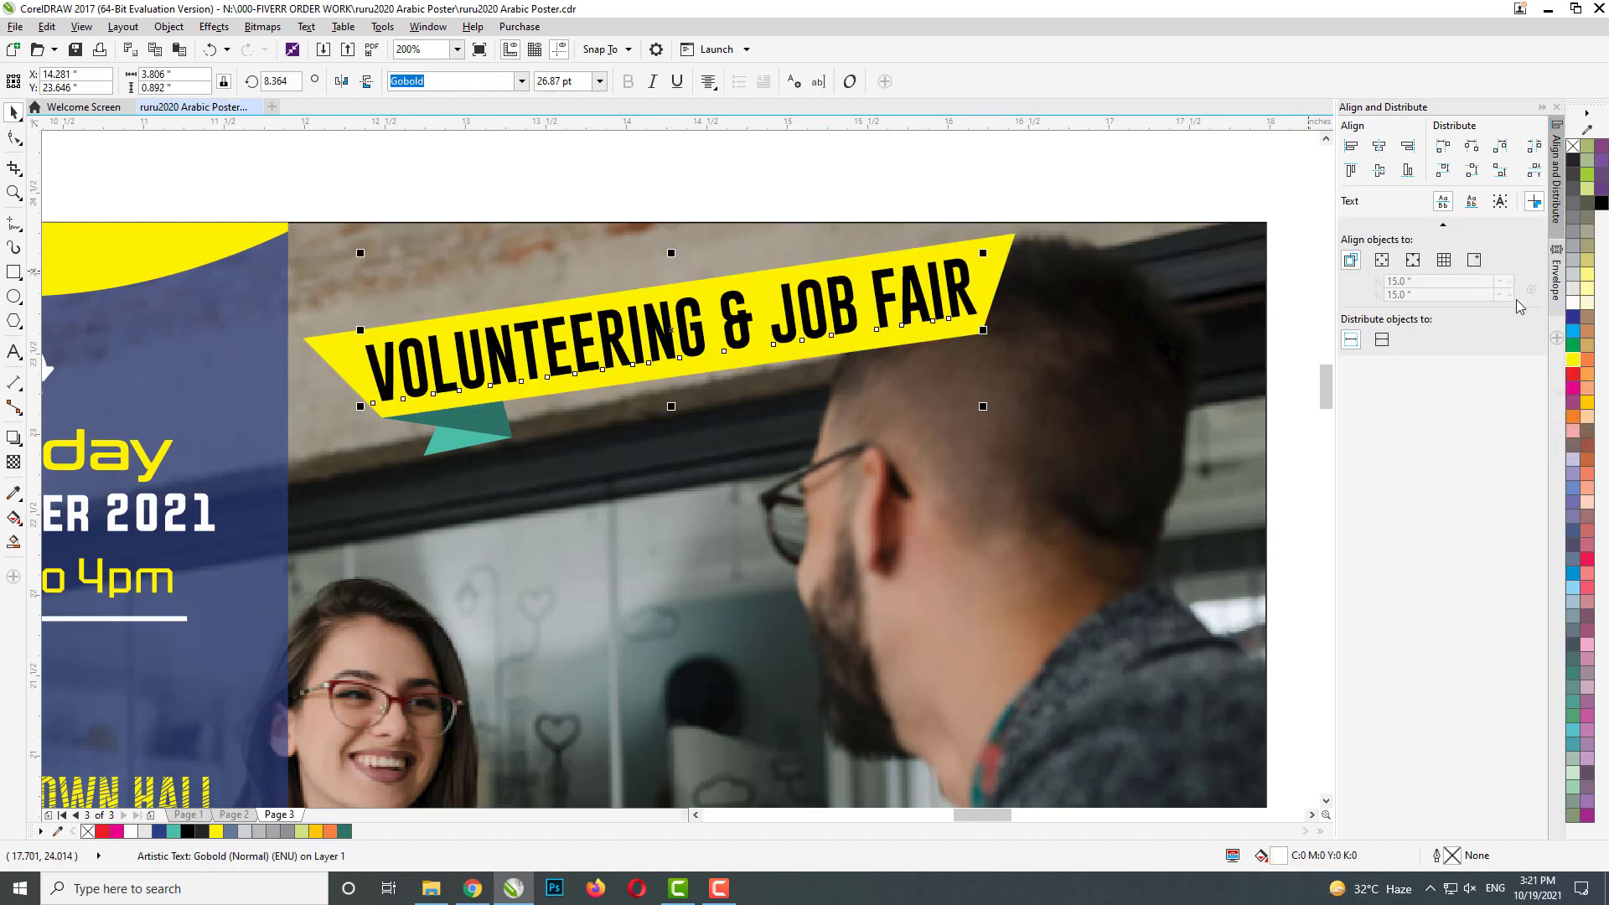
{"action": "key", "text": "ctrl+z"}
{"action": "key", "text": "ctrl+z"}
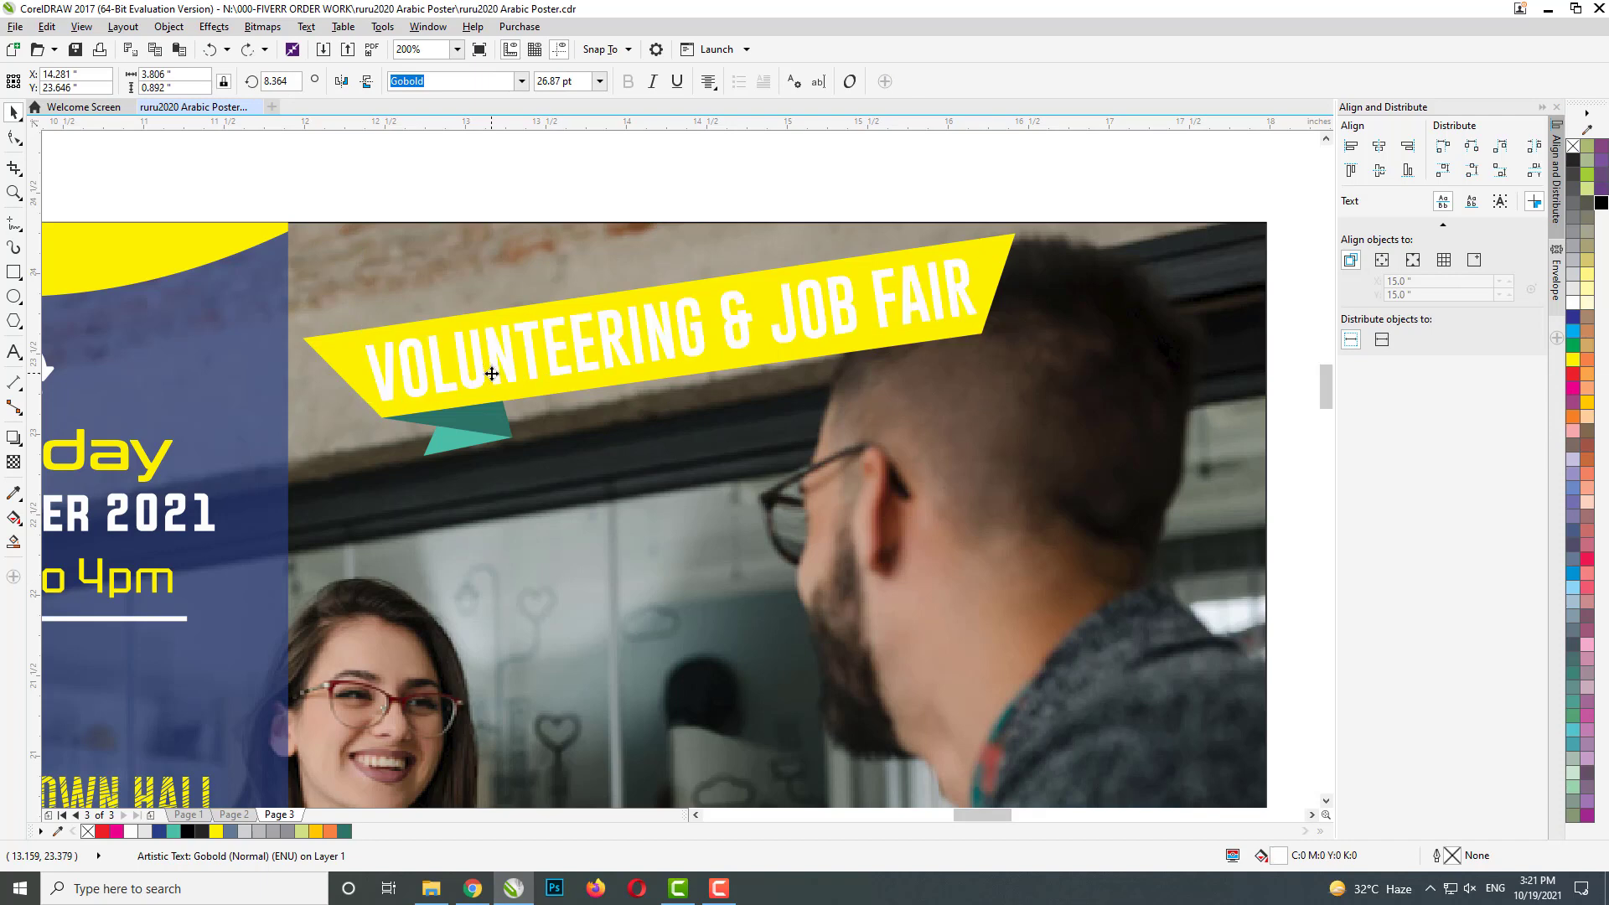
- Move the DESCRIPTION heading and its paragraph from the finished design onto the yellow section of the new poster
{"action": "scroll", "coordinate": [864, 392], "scroll_direction": "down", "scroll_amount": 1}
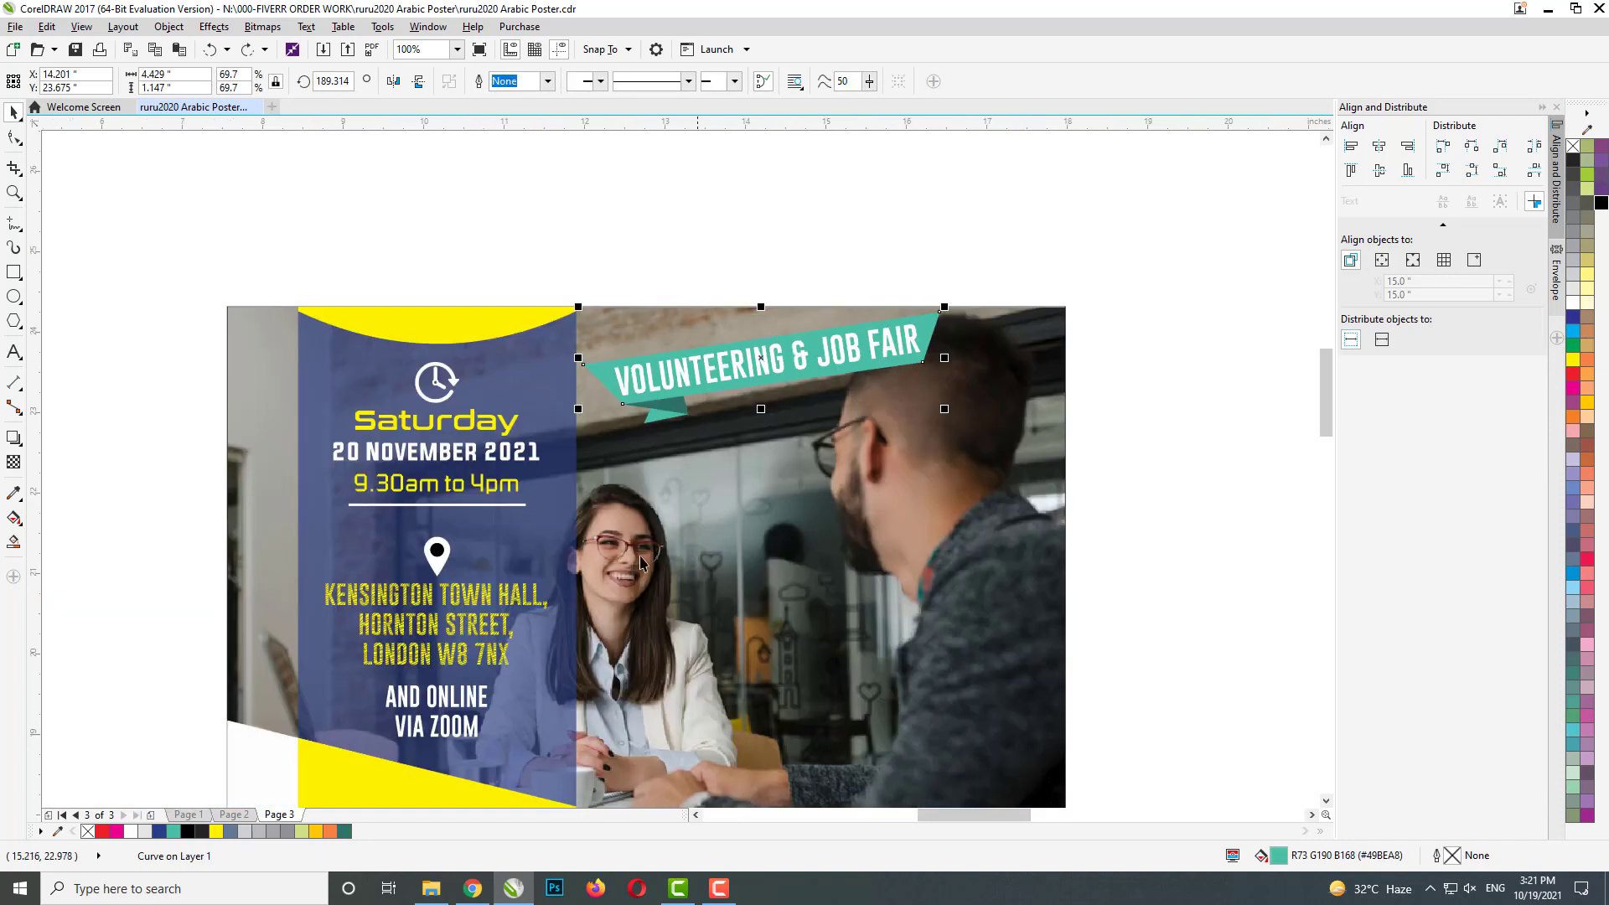
{"action": "scroll", "coordinate": [473, 576], "scroll_direction": "down", "scroll_amount": 1}
{"action": "scroll", "coordinate": [398, 611], "scroll_direction": "down", "scroll_amount": 1}
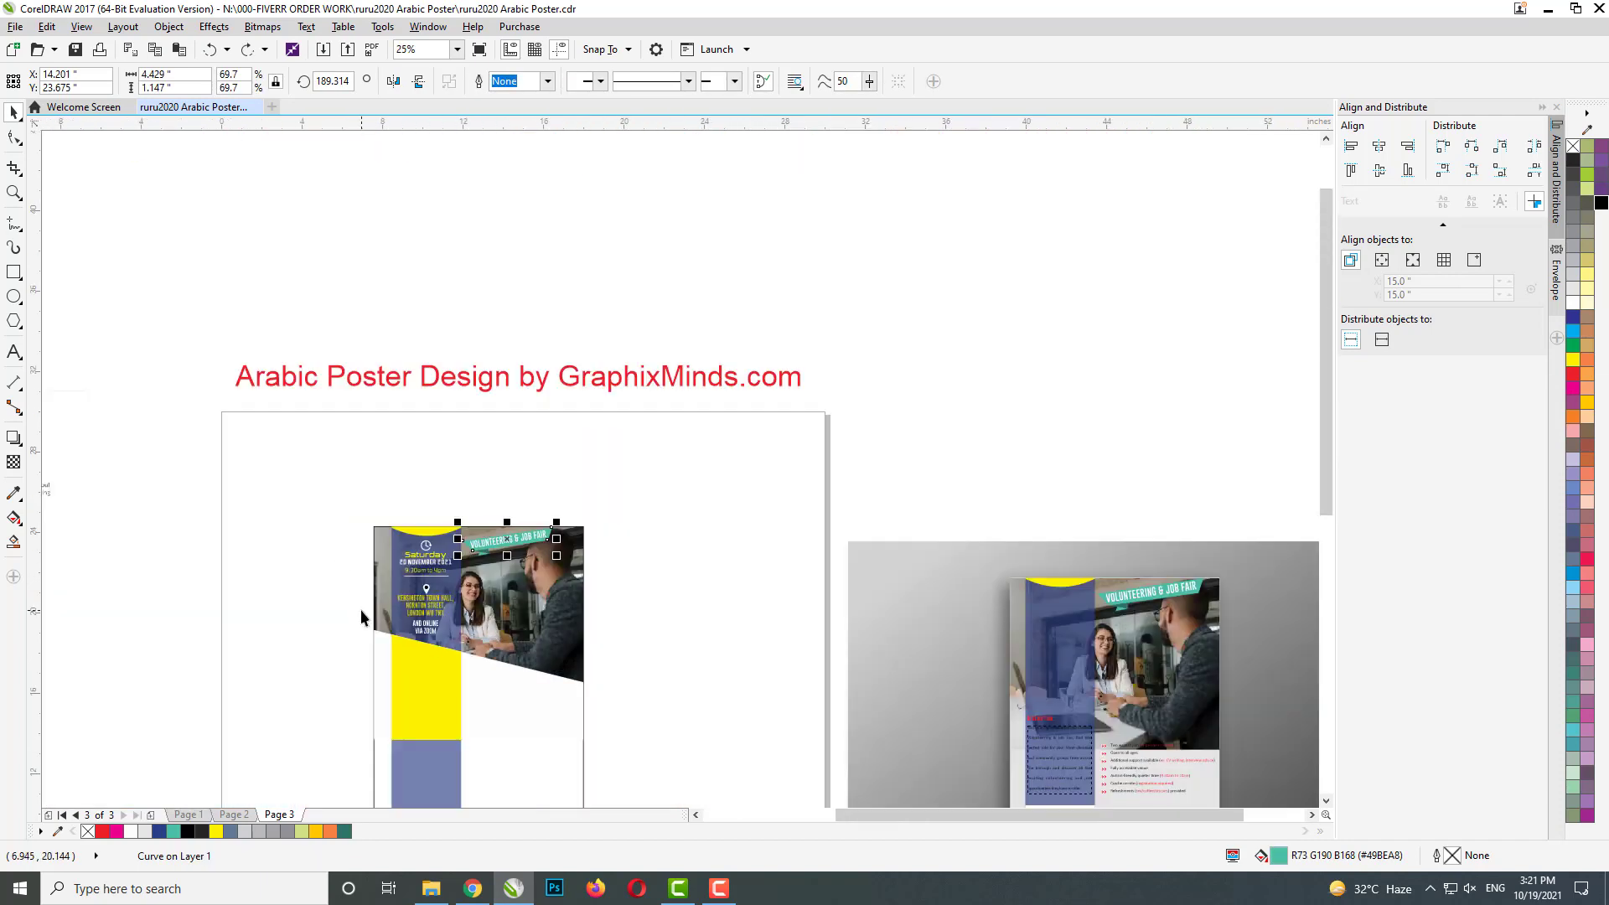
{"action": "scroll", "coordinate": [724, 500], "scroll_direction": "down", "scroll_amount": 1}
{"action": "scroll", "coordinate": [669, 545], "scroll_direction": "up", "scroll_amount": 2}
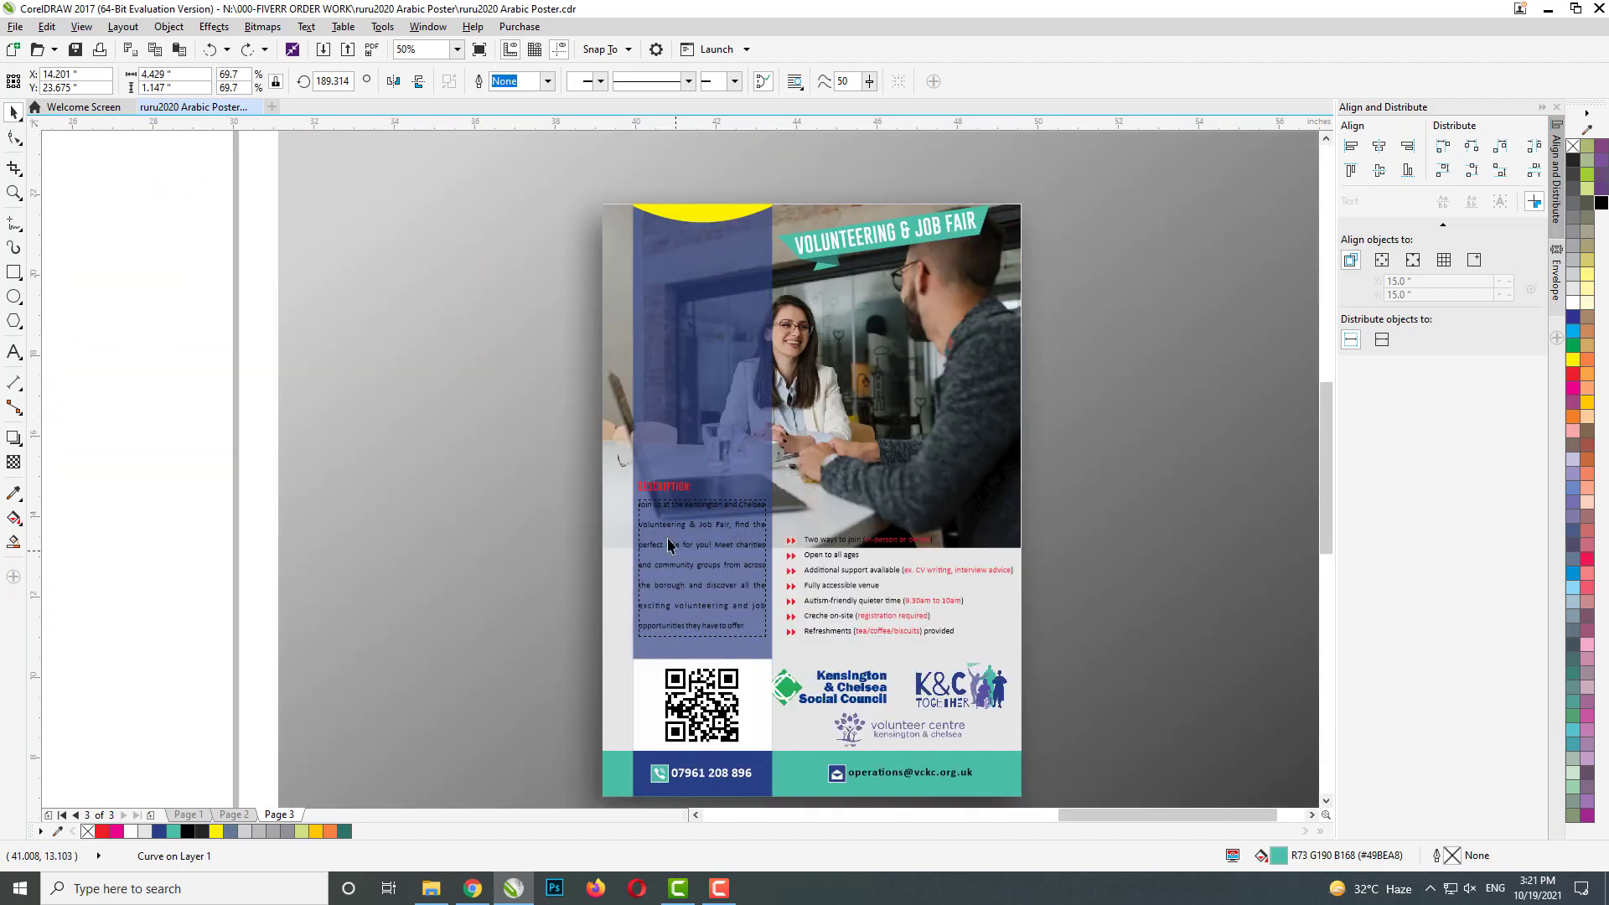
{"action": "left_click", "coordinate": [779, 644]}
{"action": "scroll", "coordinate": [792, 643], "scroll_direction": "down", "scroll_amount": 1}
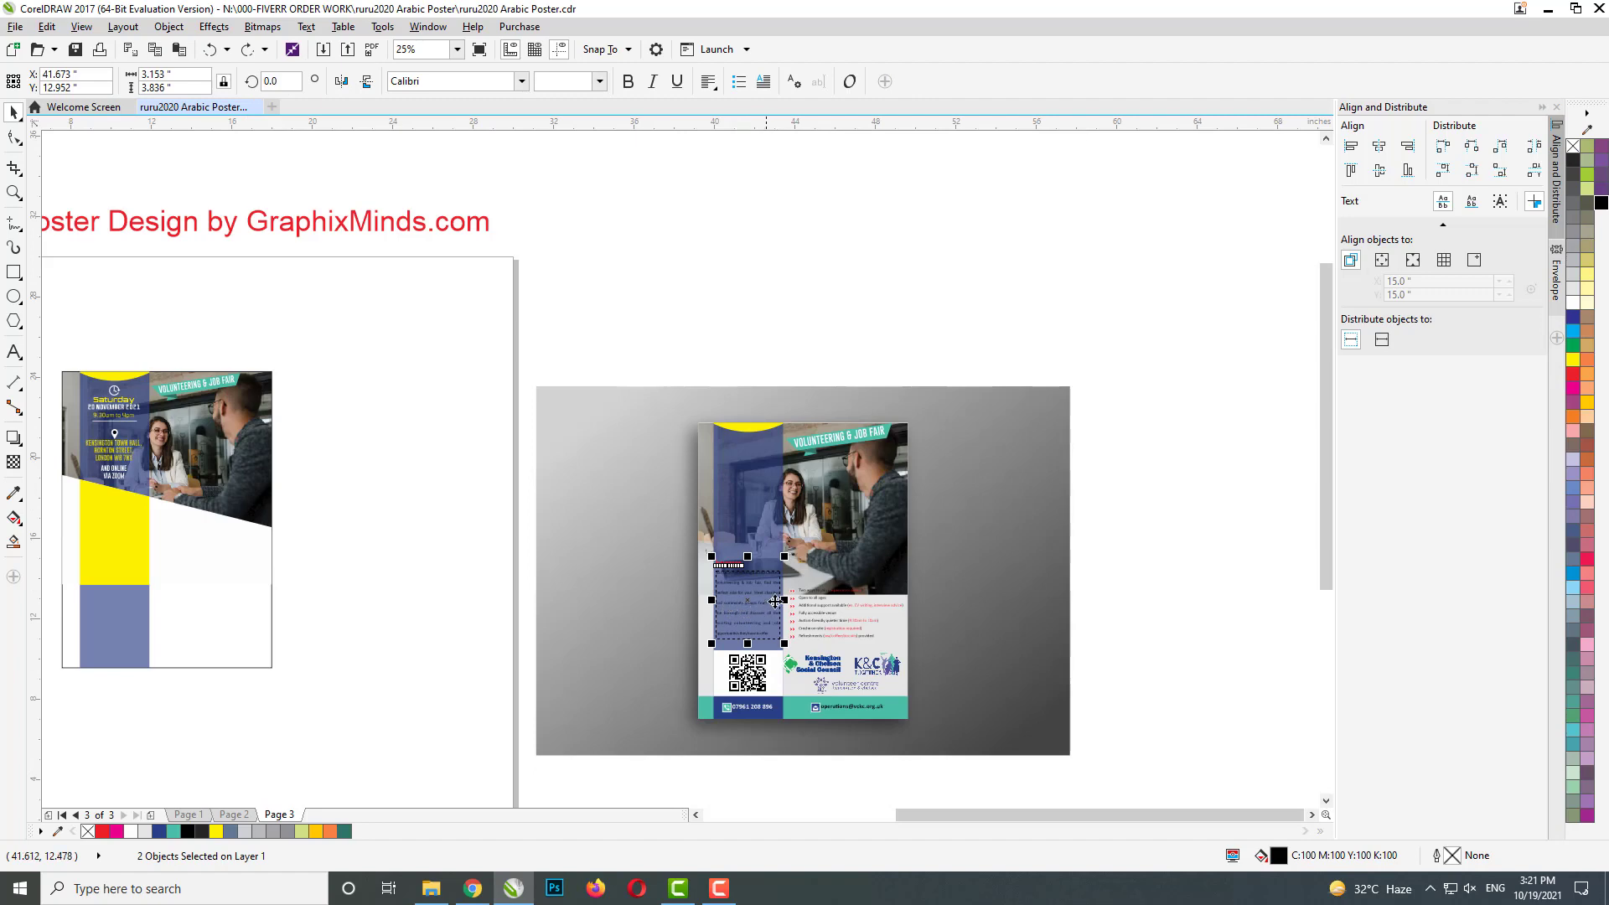
{"action": "scroll", "coordinate": [775, 601], "scroll_direction": "down", "scroll_amount": 1}
{"action": "left_click_drag", "start_coordinate": [775, 601], "coordinate": [442, 571]}
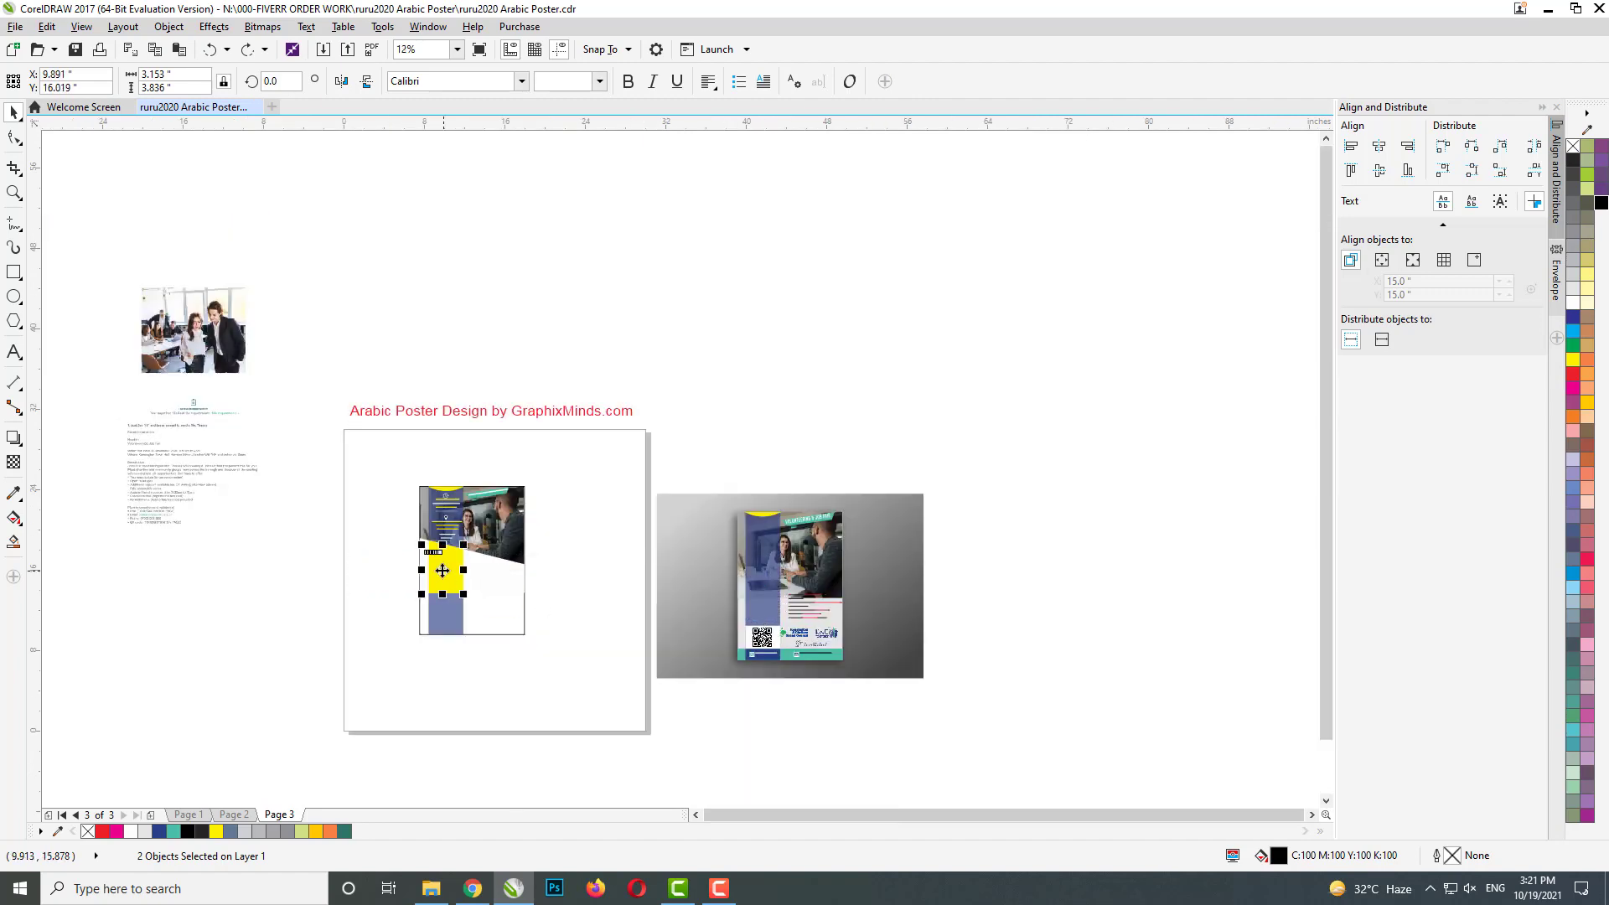
{"action": "scroll", "coordinate": [442, 571], "scroll_direction": "up", "scroll_amount": 2}
{"action": "scroll", "coordinate": [438, 561], "scroll_direction": "up", "scroll_amount": 2}
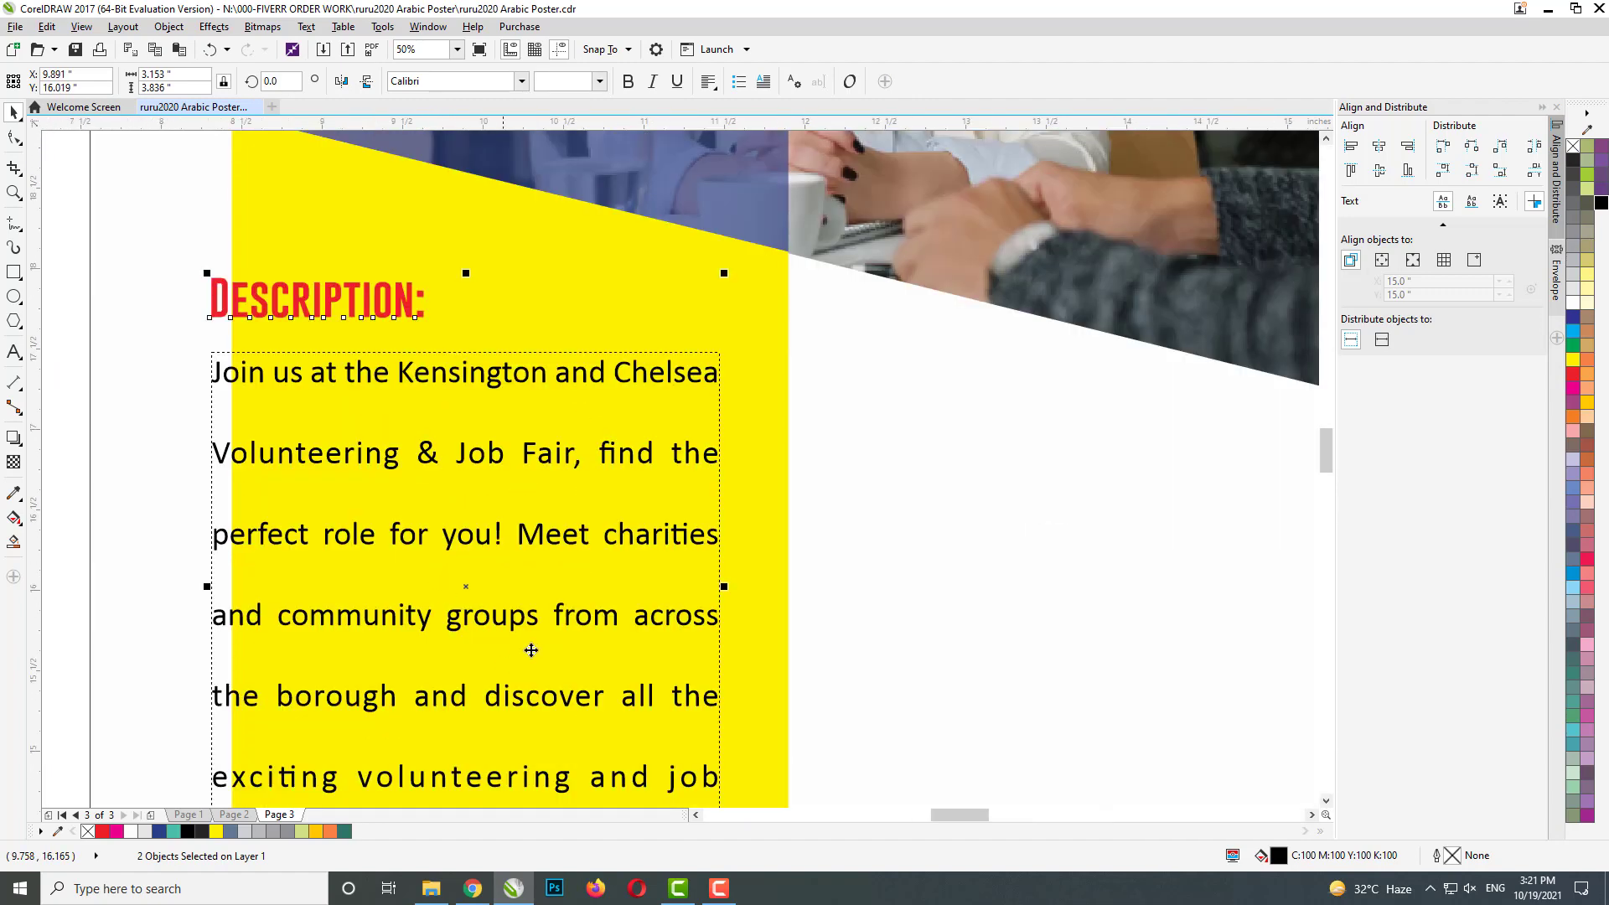
- Center the heading and paragraph horizontally on the yellow strip, and shift the DESCRIPTION heading to the paragraph's left edge
{"action": "left_click", "coordinate": [645, 245], "text": "shift"}
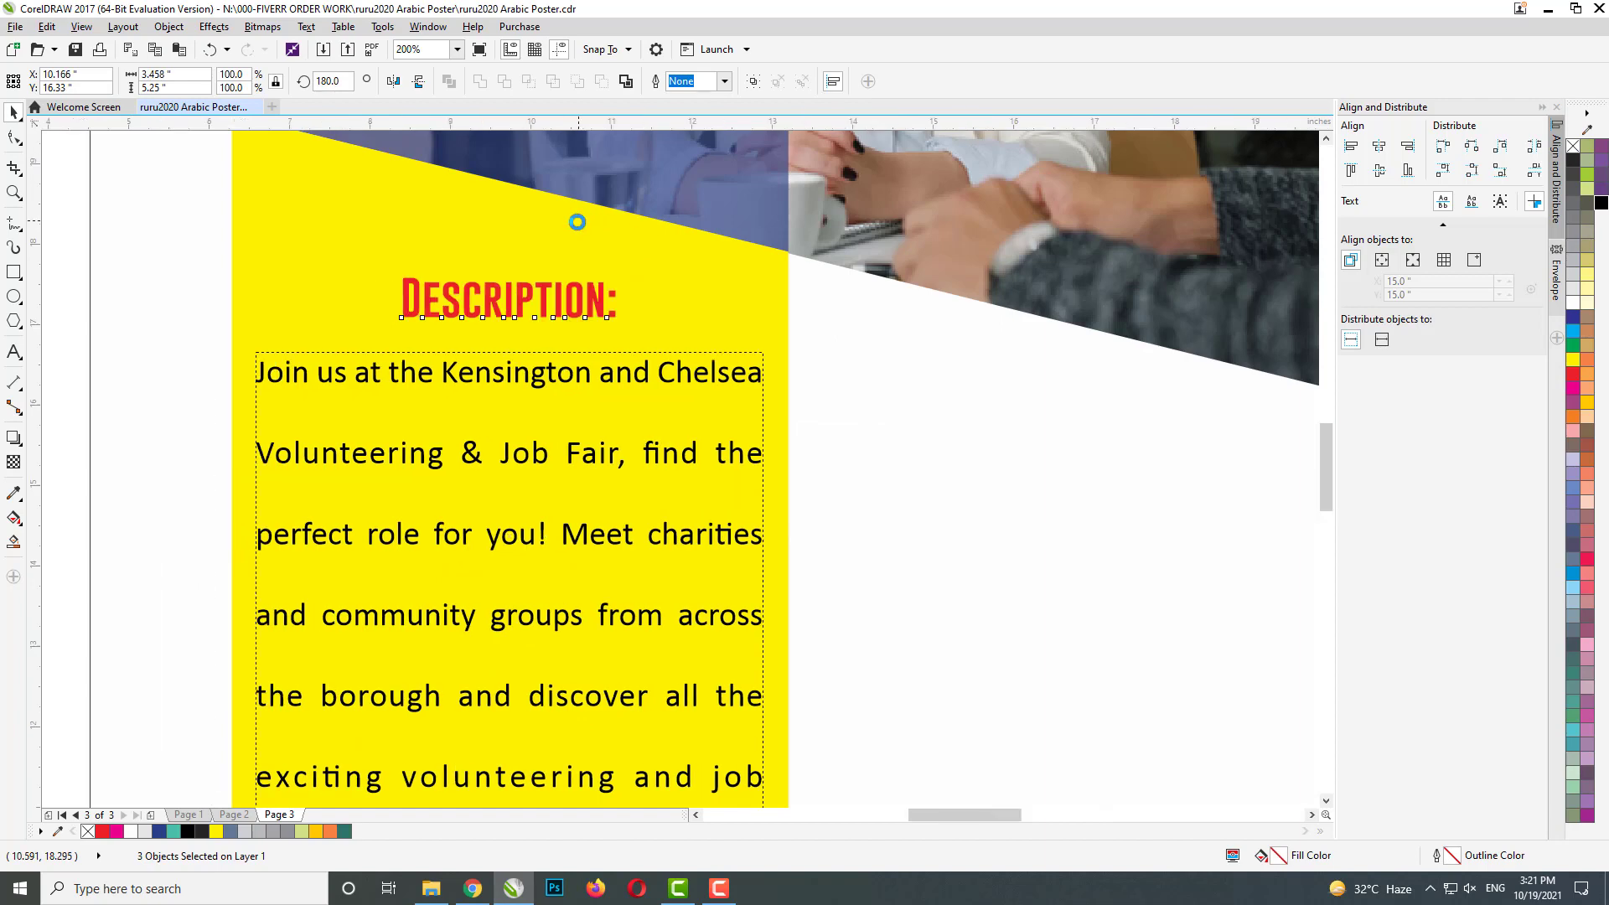
{"action": "scroll", "coordinate": [575, 223], "scroll_direction": "down", "scroll_amount": 1}
{"action": "left_click", "coordinate": [501, 262]}
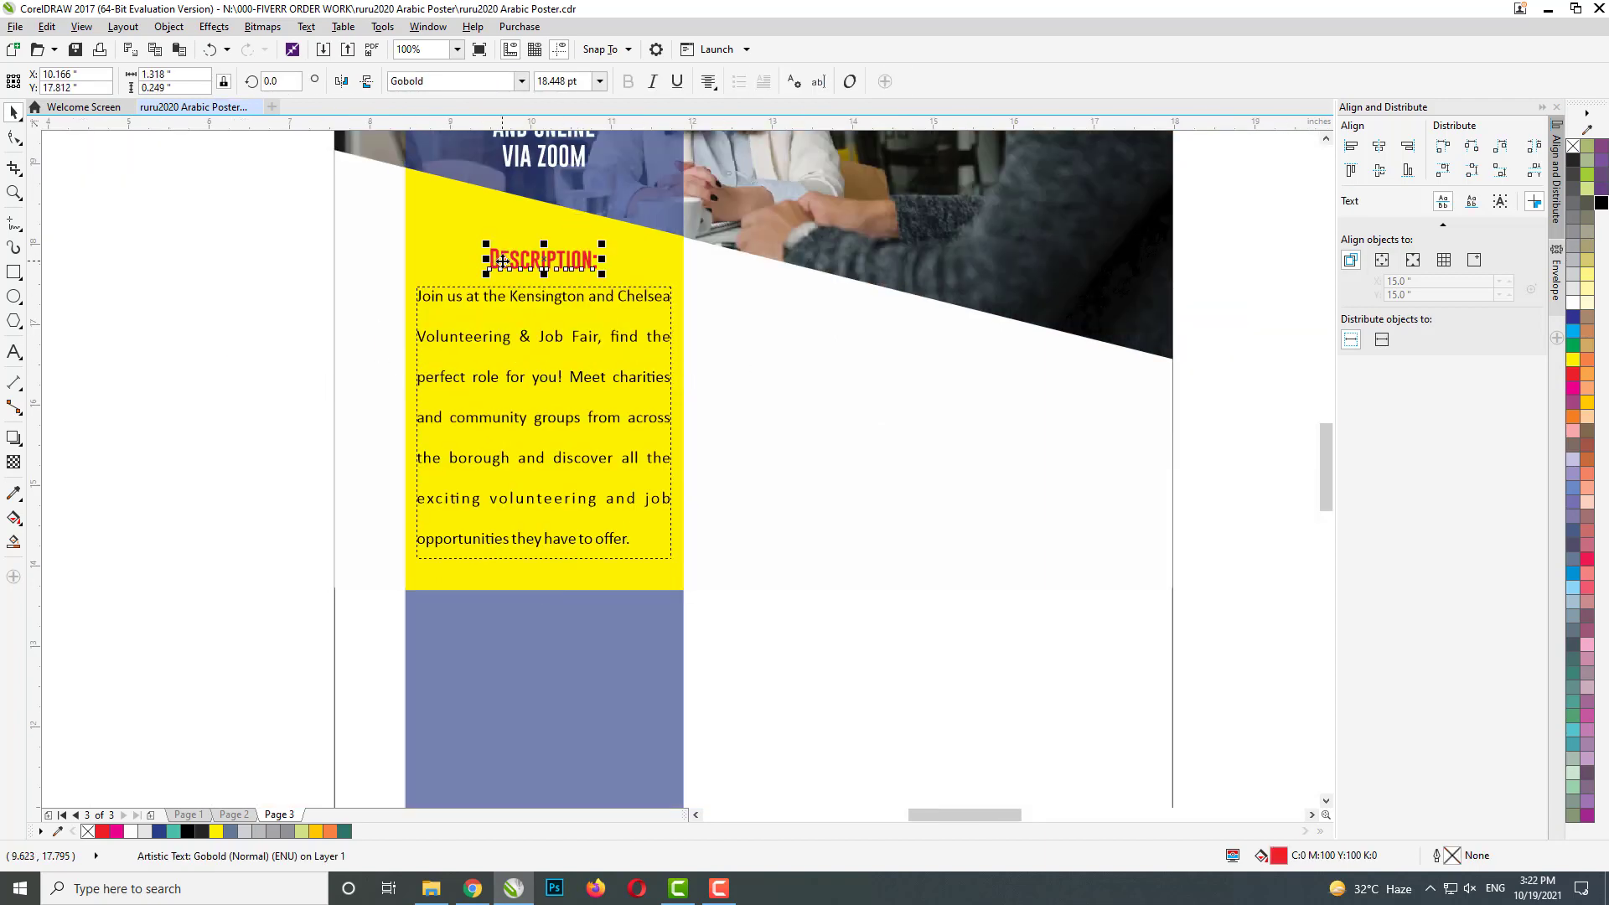
{"action": "left_click_drag", "start_coordinate": [501, 261], "coordinate": [436, 267]}
{"action": "scroll", "coordinate": [290, 204], "scroll_direction": "down", "scroll_amount": 1}
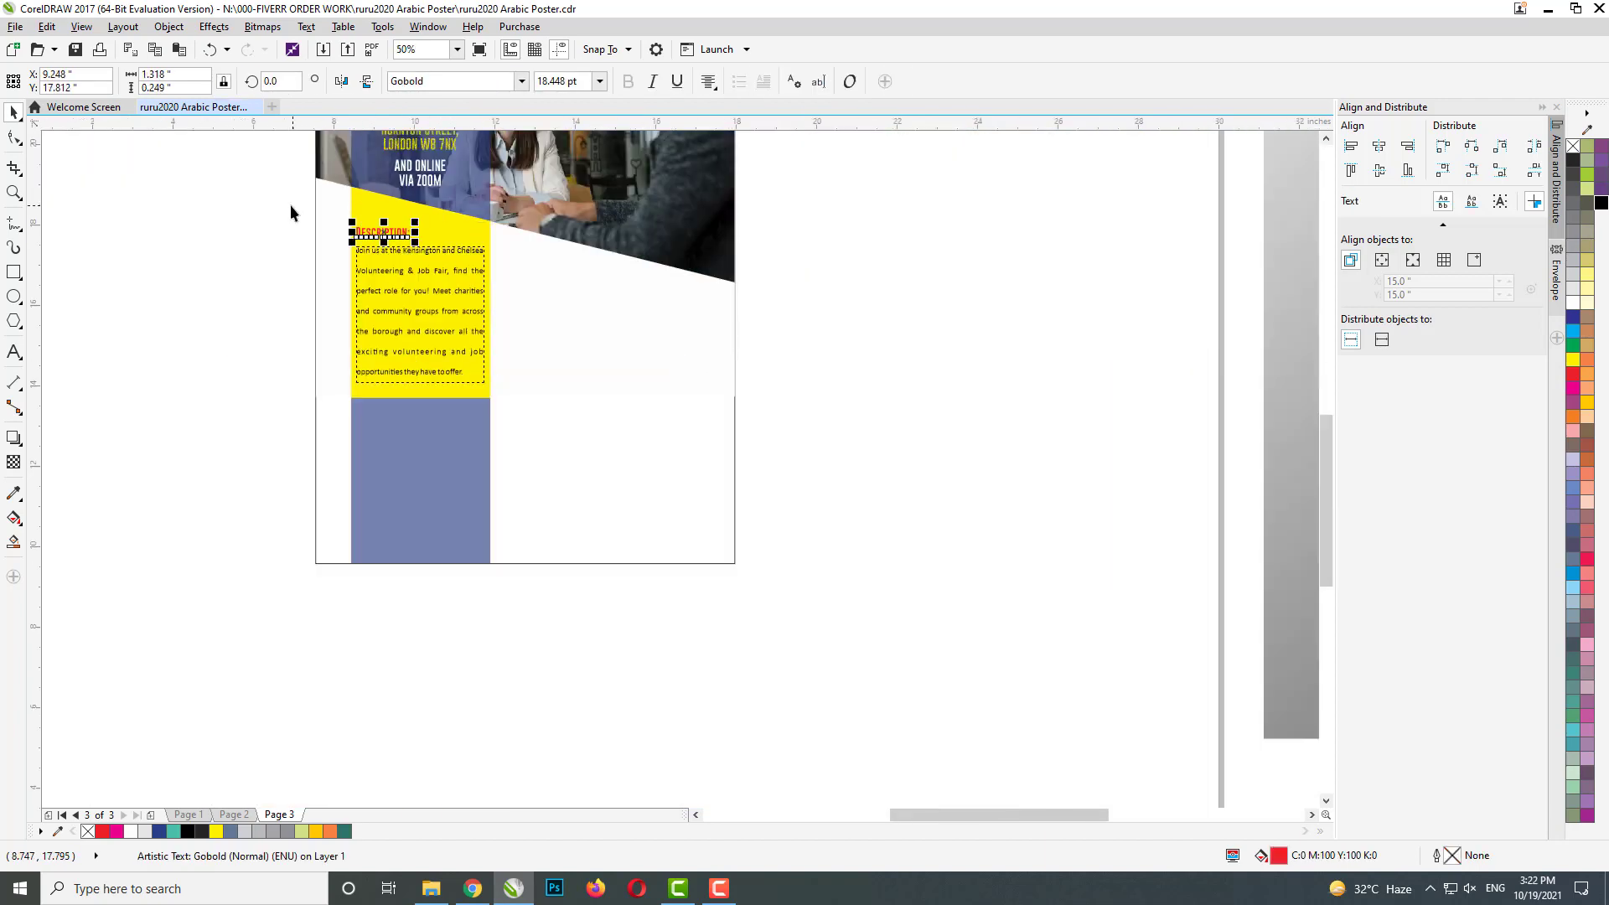
- Move the bulleted list with its red arrows from the finished design to the white area beside the description
{"action": "scroll", "coordinate": [236, 318], "scroll_direction": "down", "scroll_amount": 1}
{"action": "scroll", "coordinate": [190, 349], "scroll_direction": "down", "scroll_amount": 1}
{"action": "scroll", "coordinate": [611, 377], "scroll_direction": "up", "scroll_amount": 2}
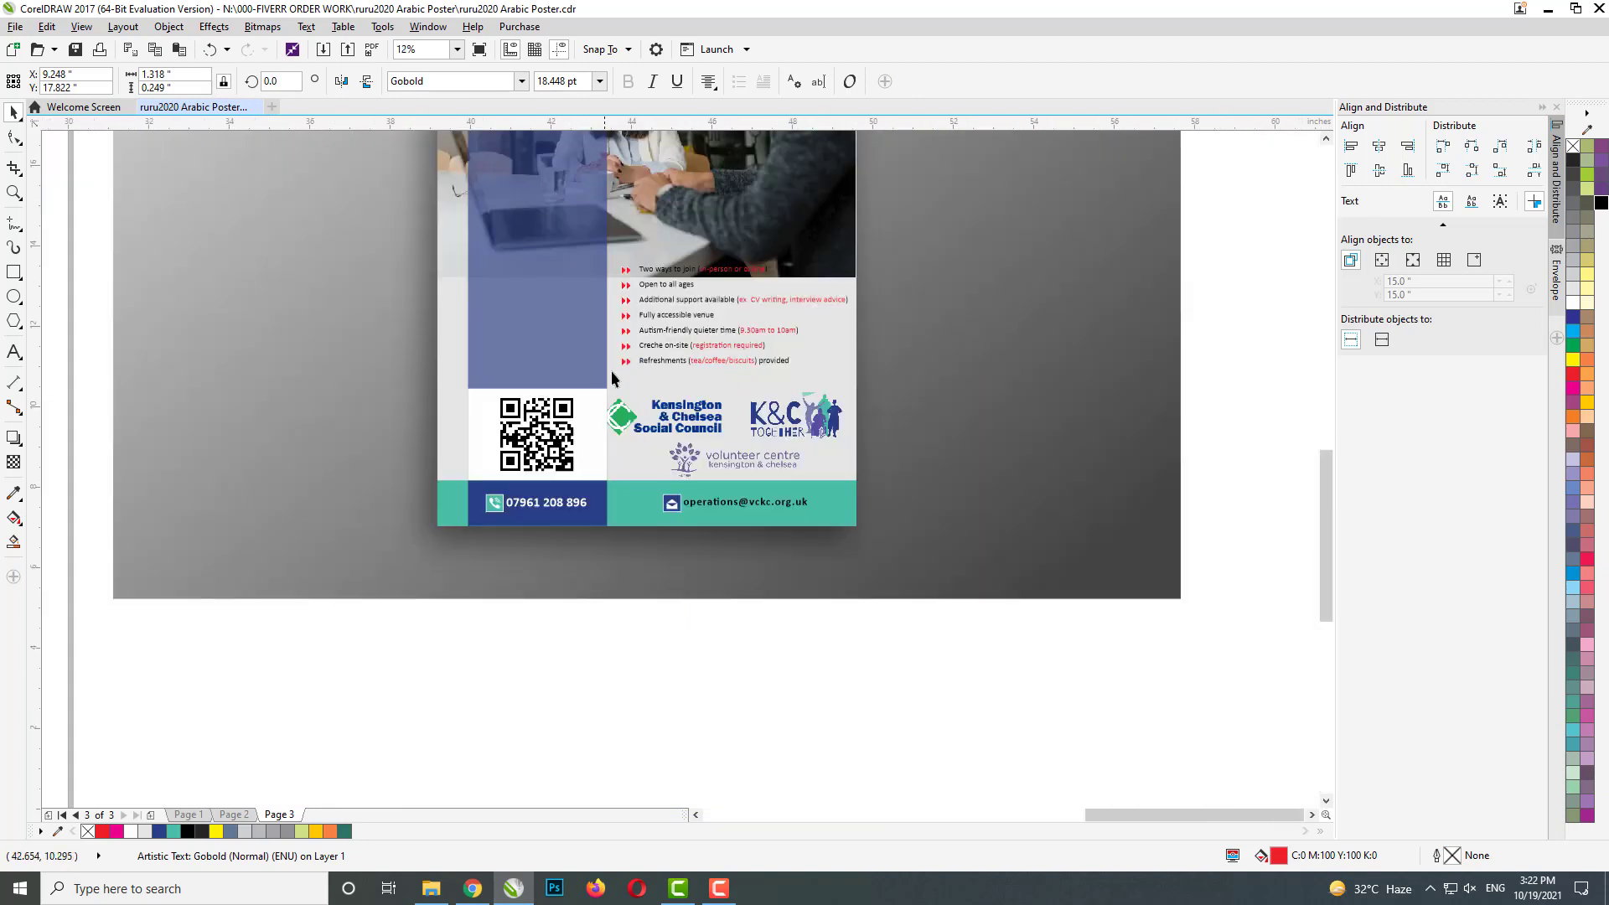
{"action": "left_click_drag", "start_coordinate": [1228, 224], "coordinate": [586, 382]}
{"action": "scroll", "coordinate": [748, 375], "scroll_direction": "down", "scroll_amount": 1}
{"action": "left_click", "coordinate": [750, 373]}
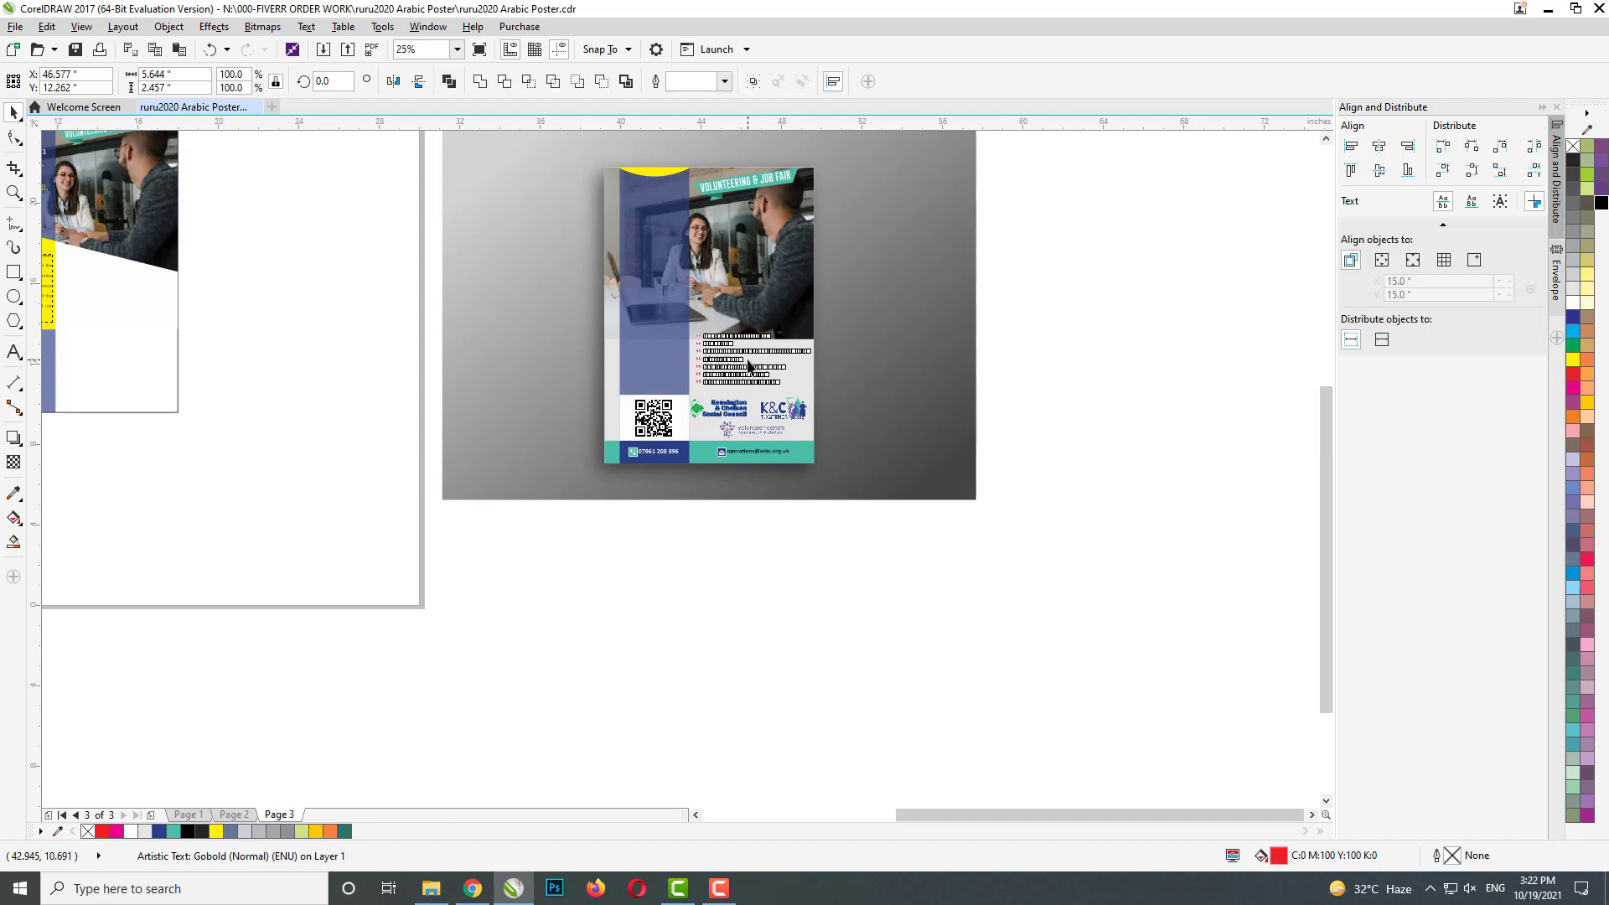
{"action": "left_click_drag", "start_coordinate": [1081, 286], "coordinate": [678, 400]}
{"action": "left_click_drag", "start_coordinate": [750, 362], "coordinate": [115, 316]}
{"action": "scroll", "coordinate": [63, 293], "scroll_direction": "up", "scroll_amount": 1}
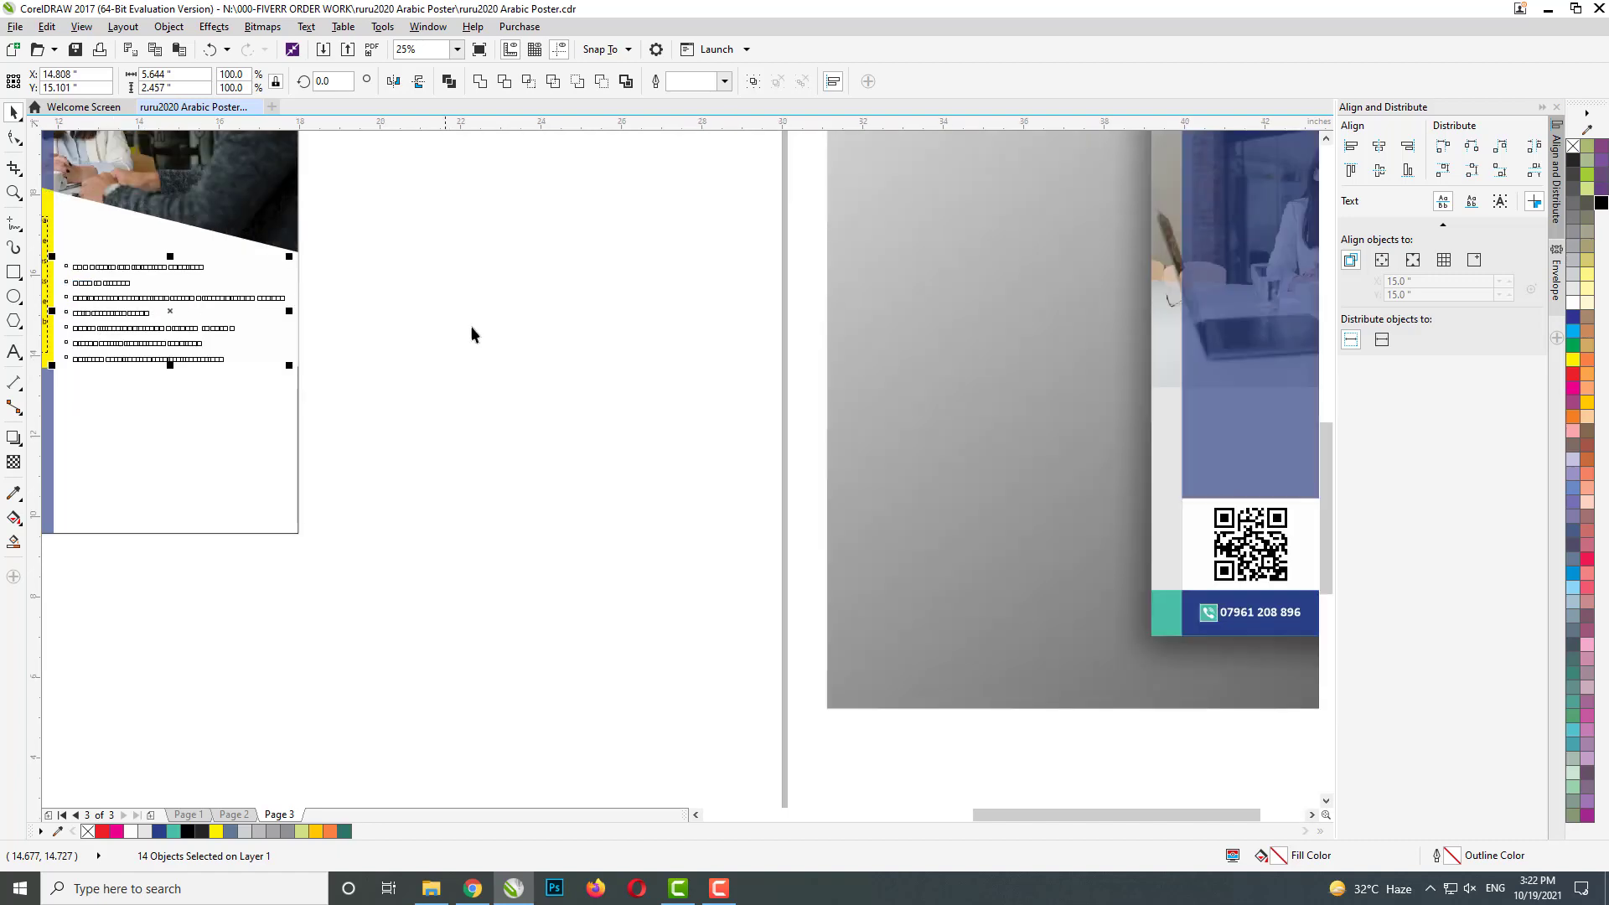
- Group the bulleted list and its arrows, and reposition the group between the yellow section and the poster's right edge
{"action": "scroll", "coordinate": [470, 335], "scroll_direction": "down", "scroll_amount": 1}
{"action": "scroll", "coordinate": [274, 320], "scroll_direction": "up", "scroll_amount": 4}
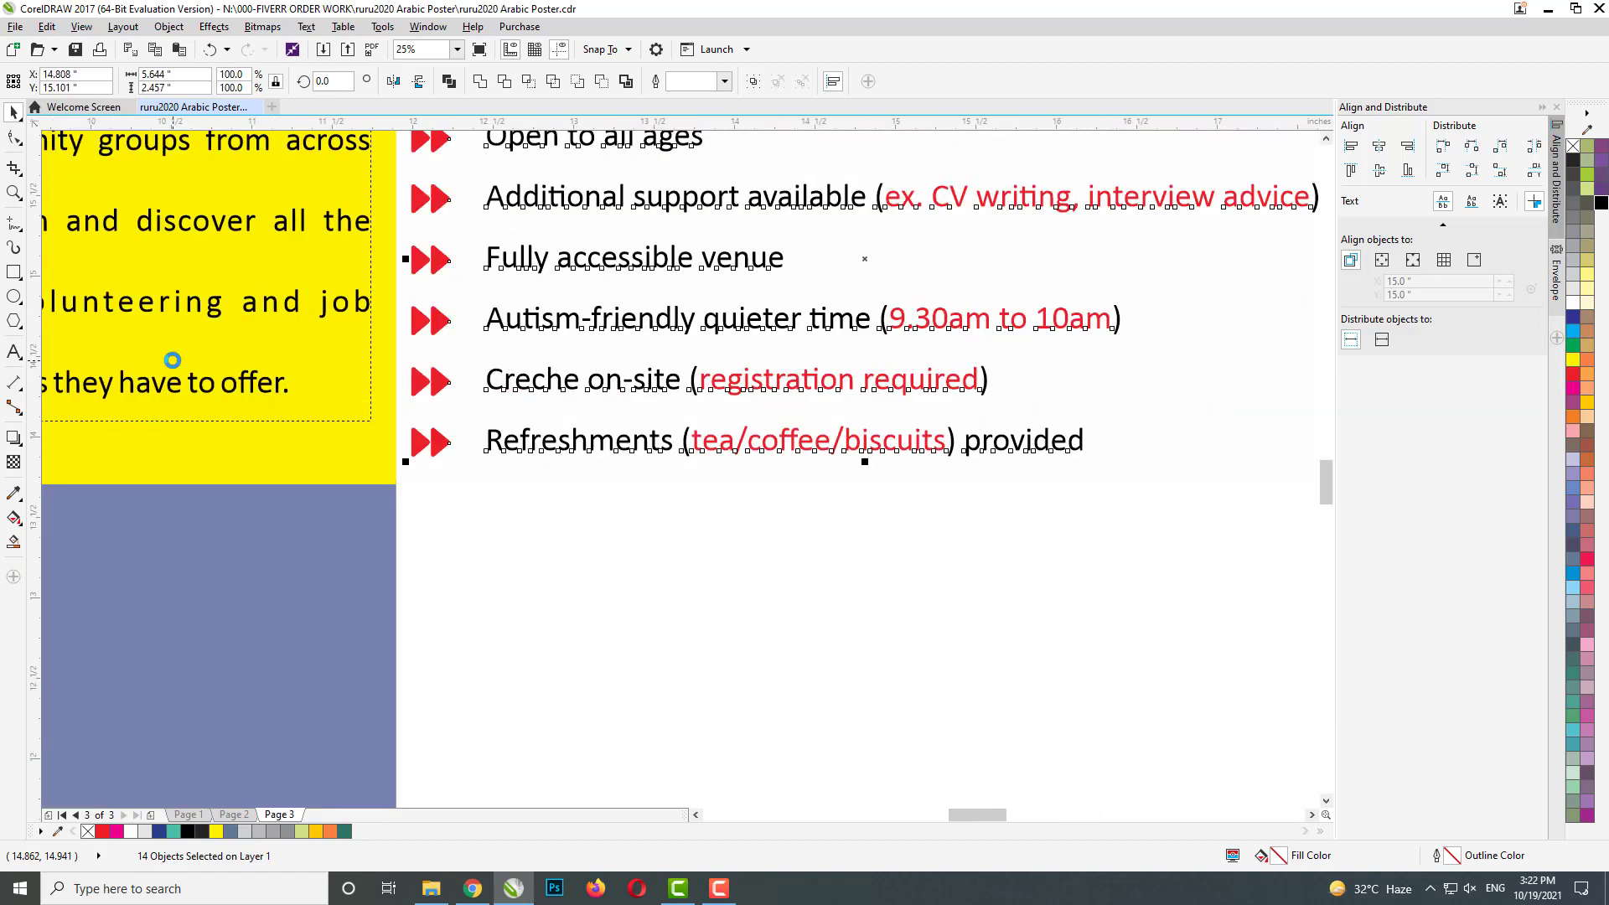
{"action": "key", "text": "ctrl+g"}
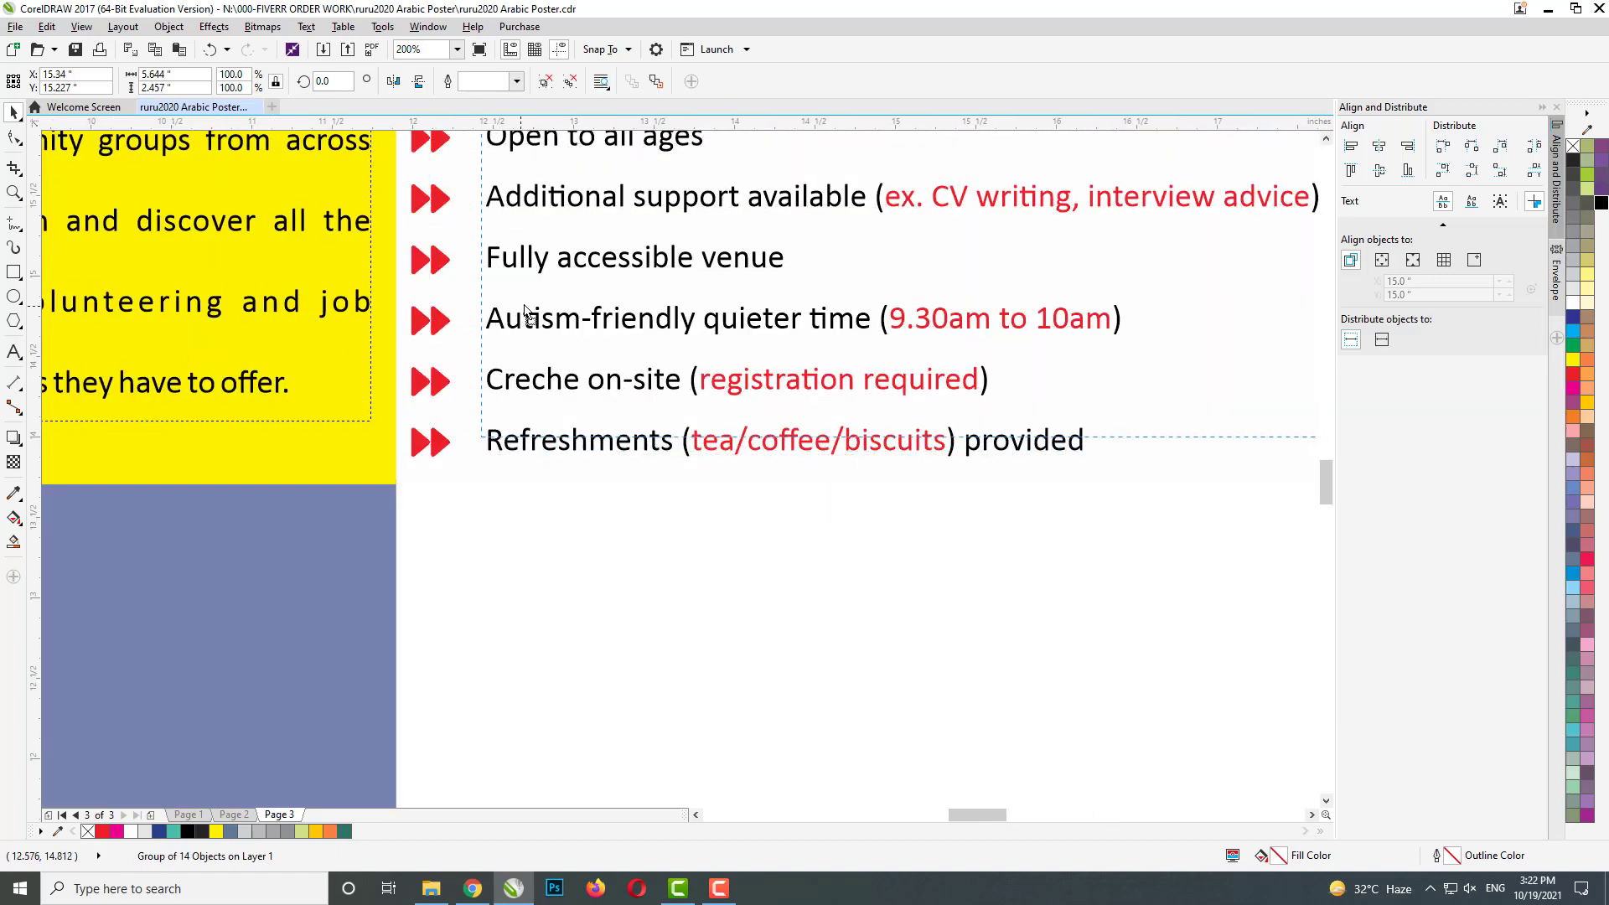
{"action": "left_click", "coordinate": [269, 381], "text": "shift"}
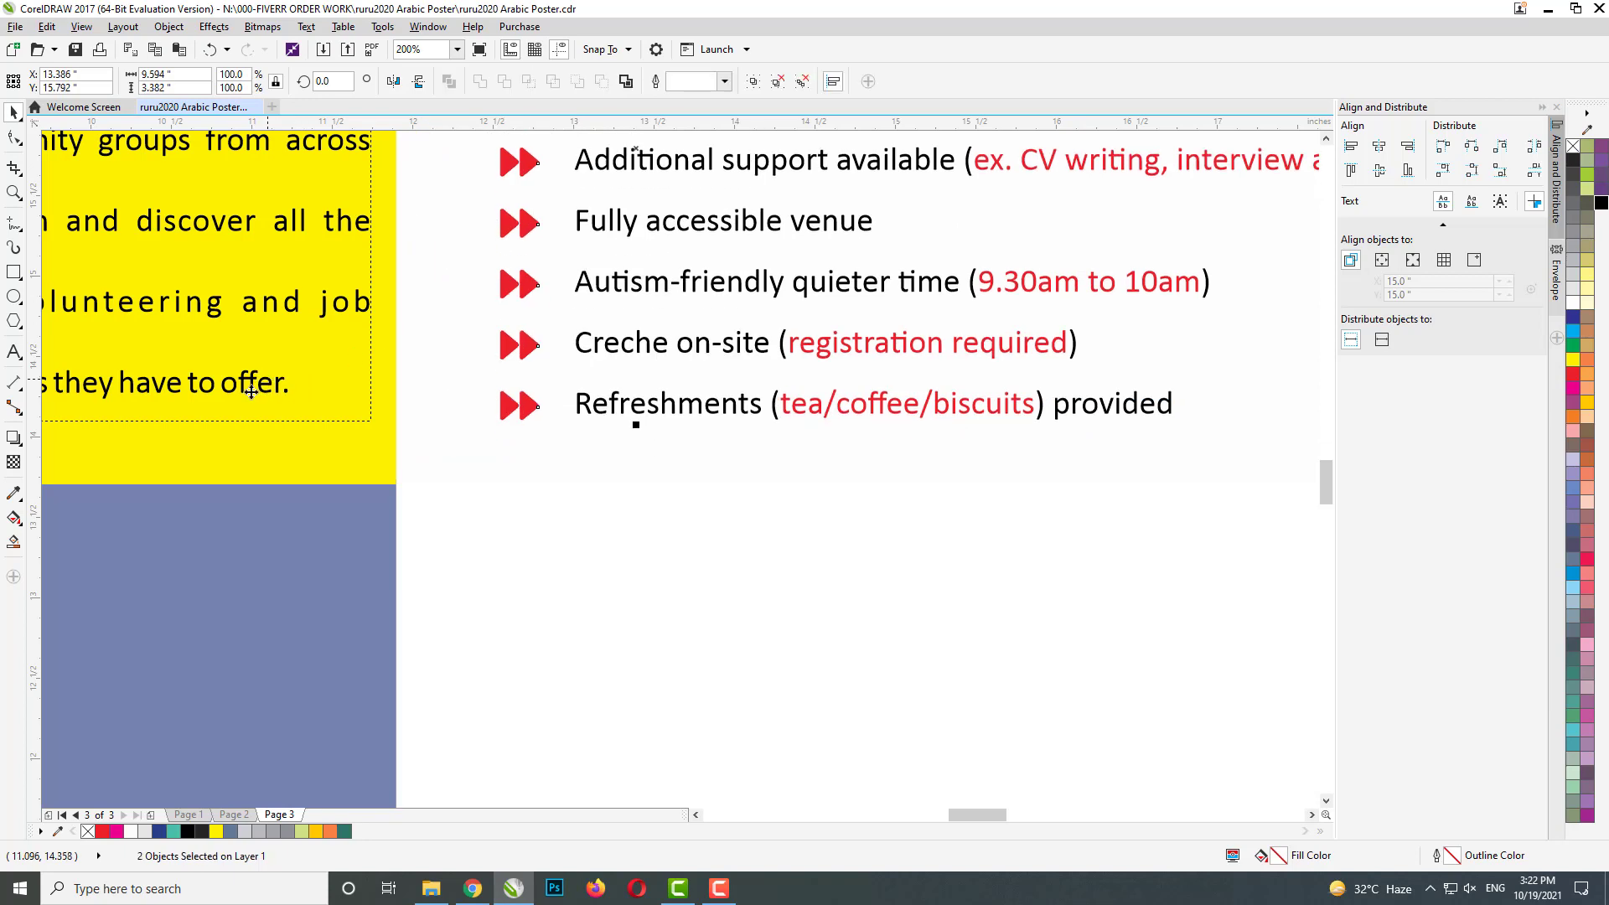
{"action": "scroll", "coordinate": [164, 461], "scroll_direction": "down", "scroll_amount": 2}
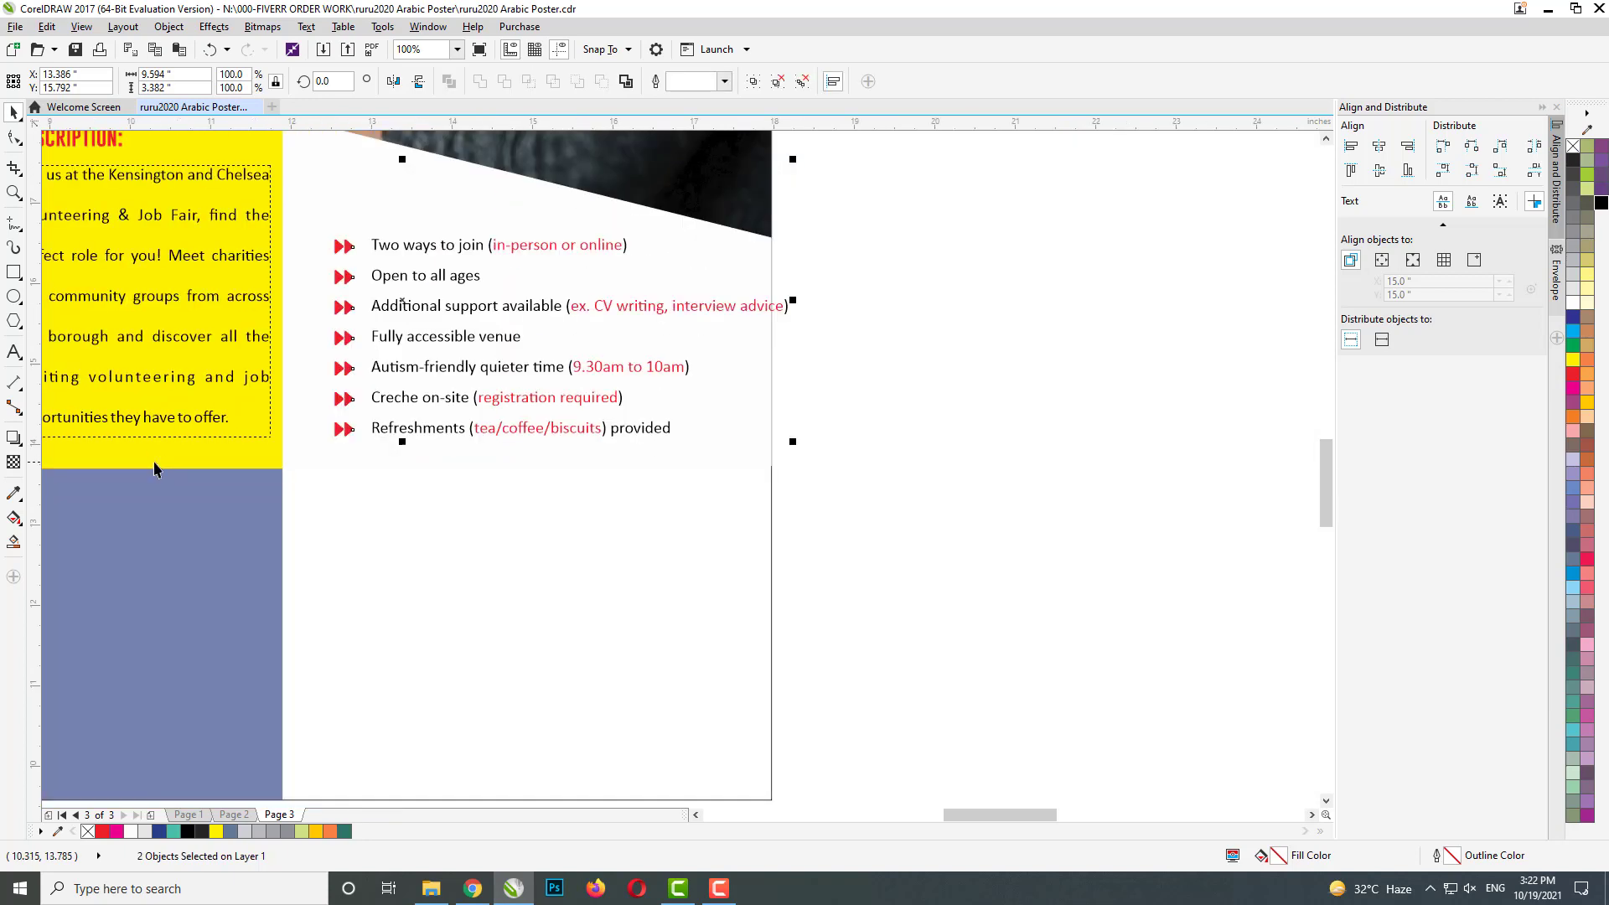
{"action": "left_click", "coordinate": [633, 321]}
{"action": "left_click_drag", "start_coordinate": [496, 322], "coordinate": [465, 323]}
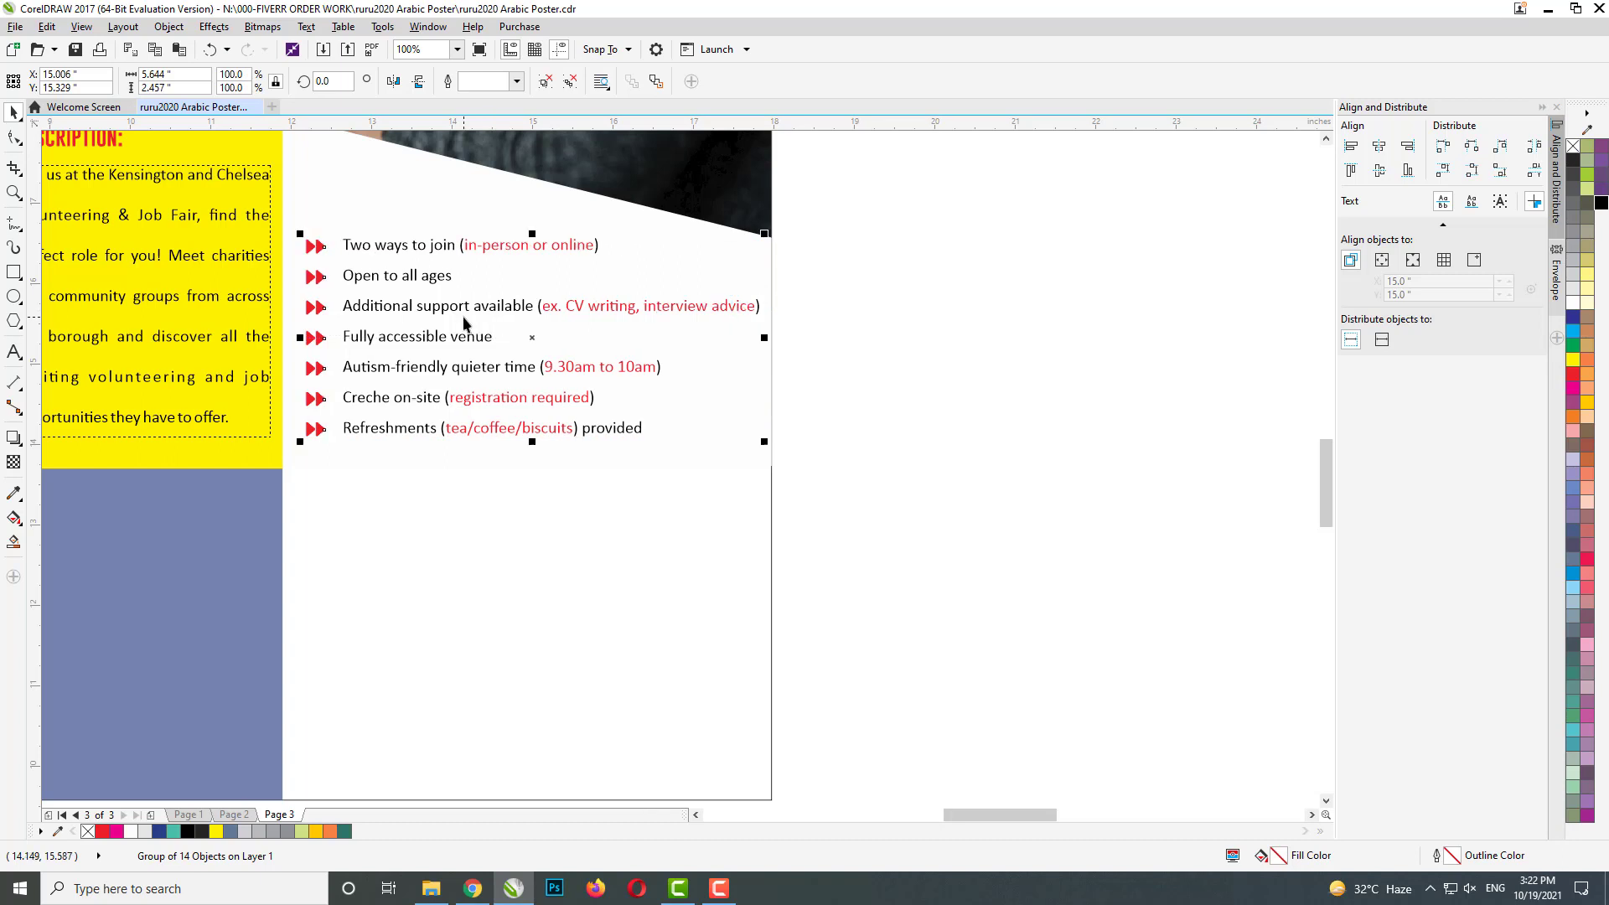
- Fill the new poster's background rectangle with 10% black, send it to the back and remove its outline
{"action": "scroll", "coordinate": [465, 327], "scroll_direction": "down", "scroll_amount": 2}
{"action": "left_click", "coordinate": [486, 390]}
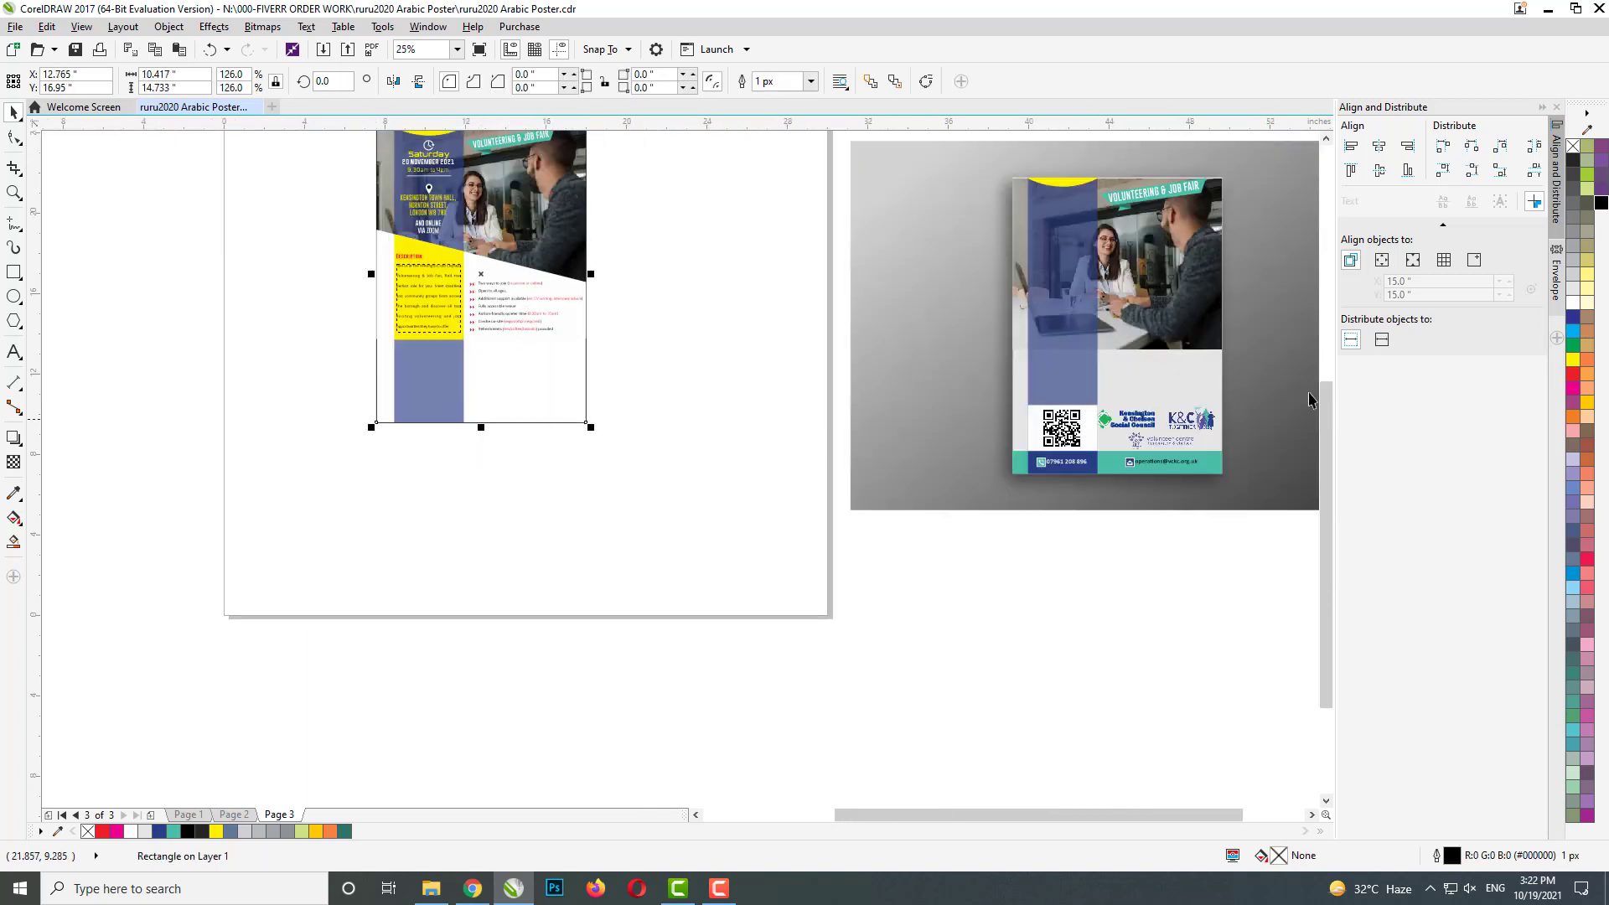
{"action": "left_click_drag", "start_coordinate": [1574, 295], "coordinate": [515, 338]}
{"action": "key", "text": "shift+Page_Down"}
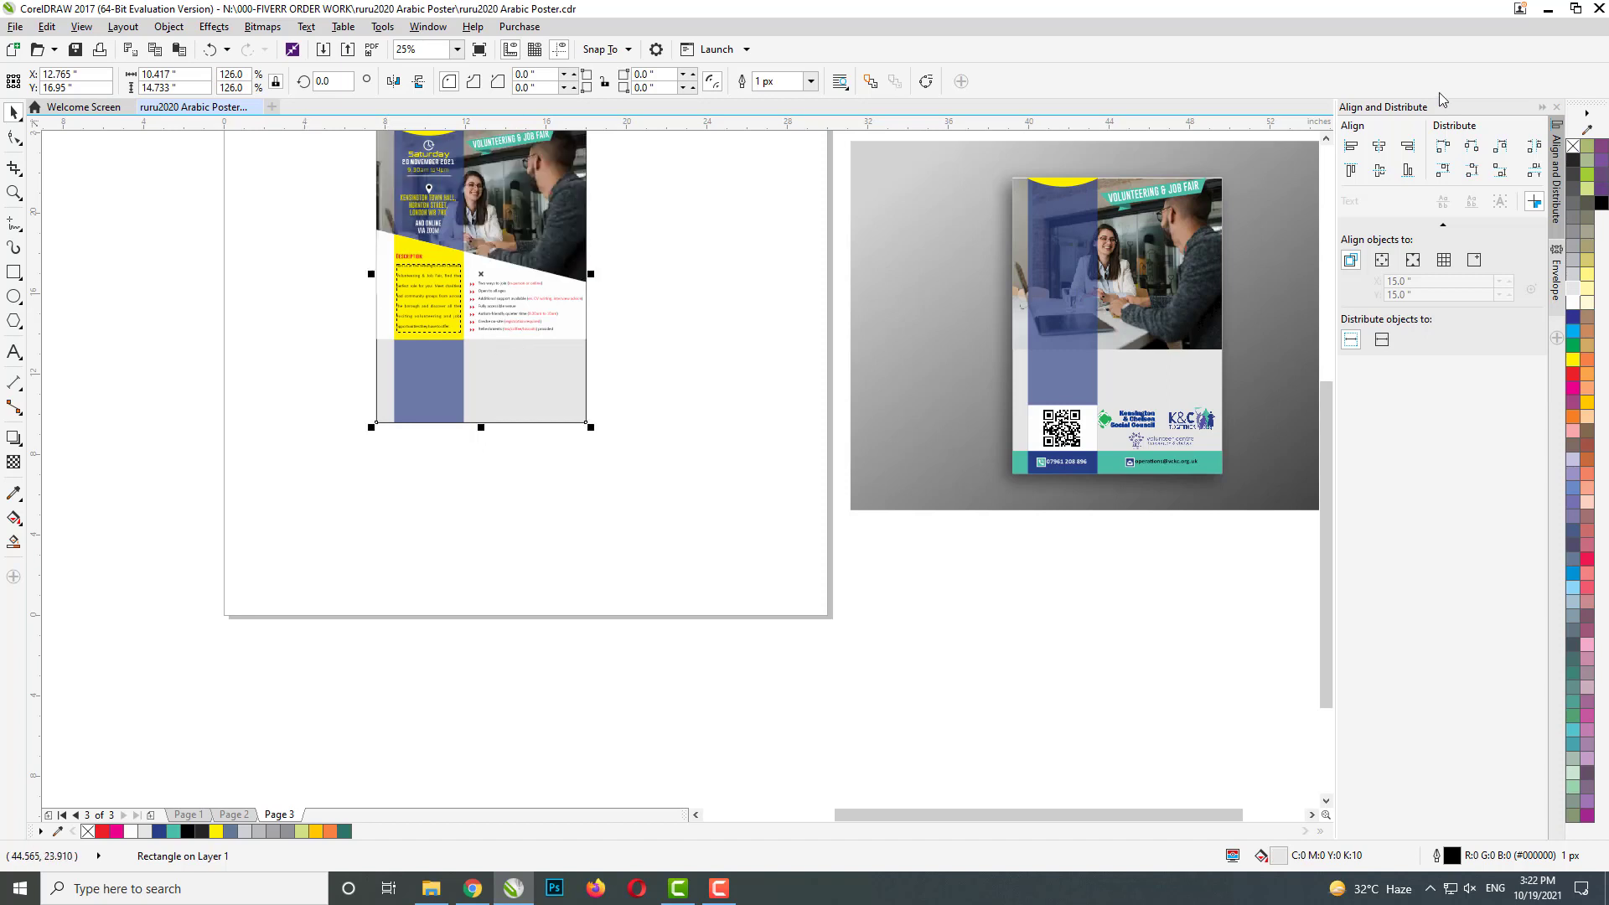
{"action": "left_click", "coordinate": [359, 315]}
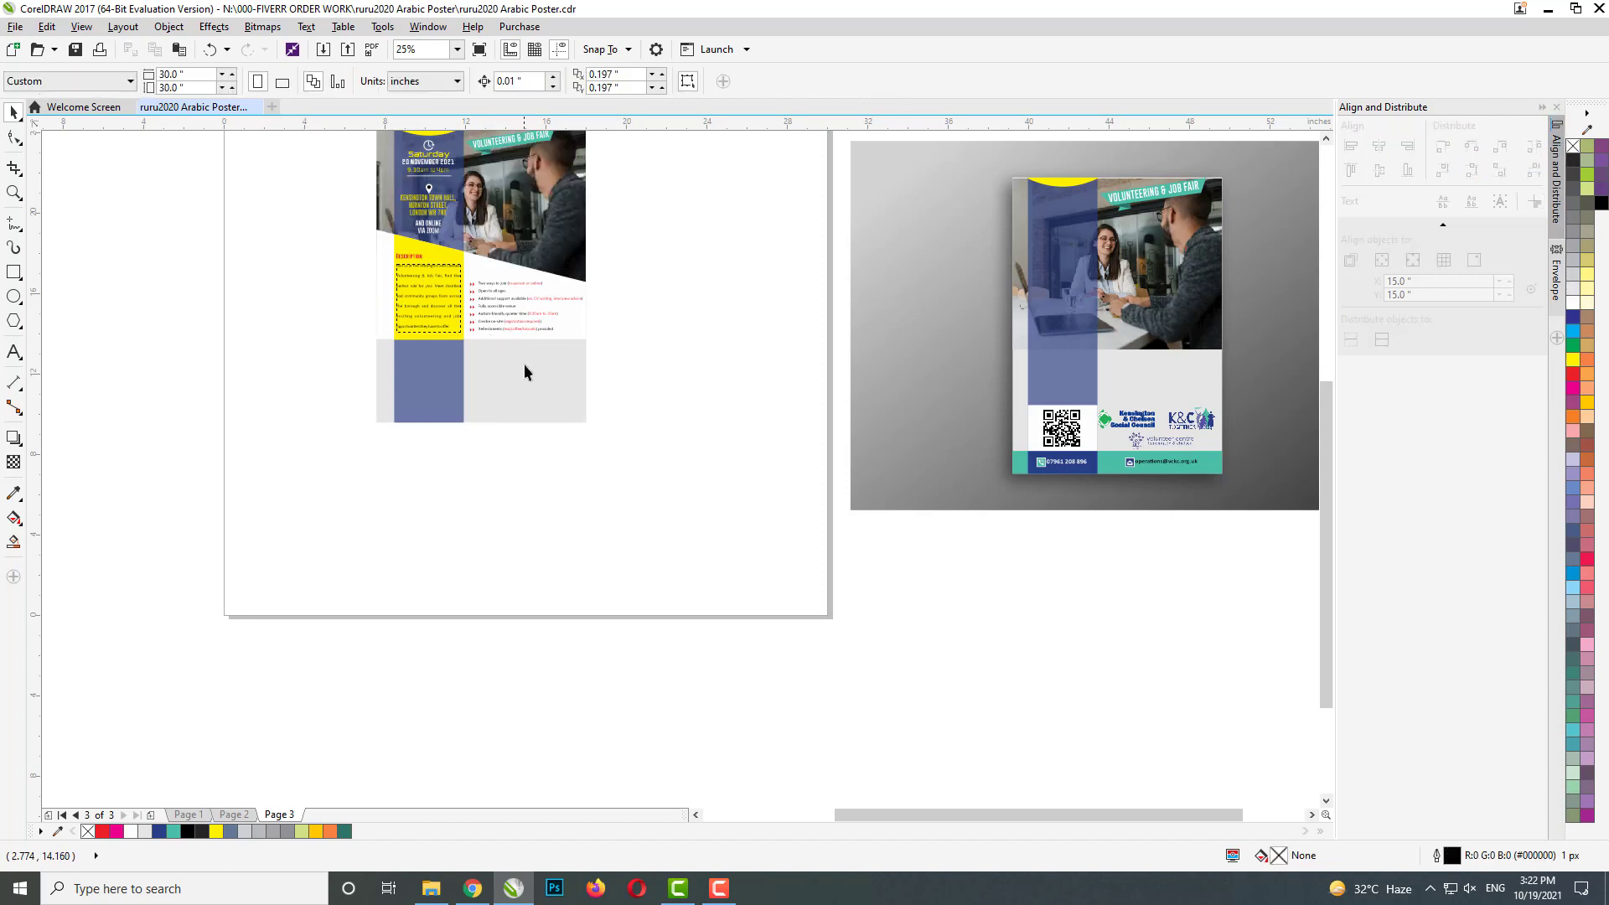
- Move the QR code and its white panel from the finished design onto the strip directly below the yellow section
{"action": "scroll", "coordinate": [534, 260], "scroll_direction": "up", "scroll_amount": 3}
{"action": "scroll", "coordinate": [556, 385], "scroll_direction": "down", "scroll_amount": 2}
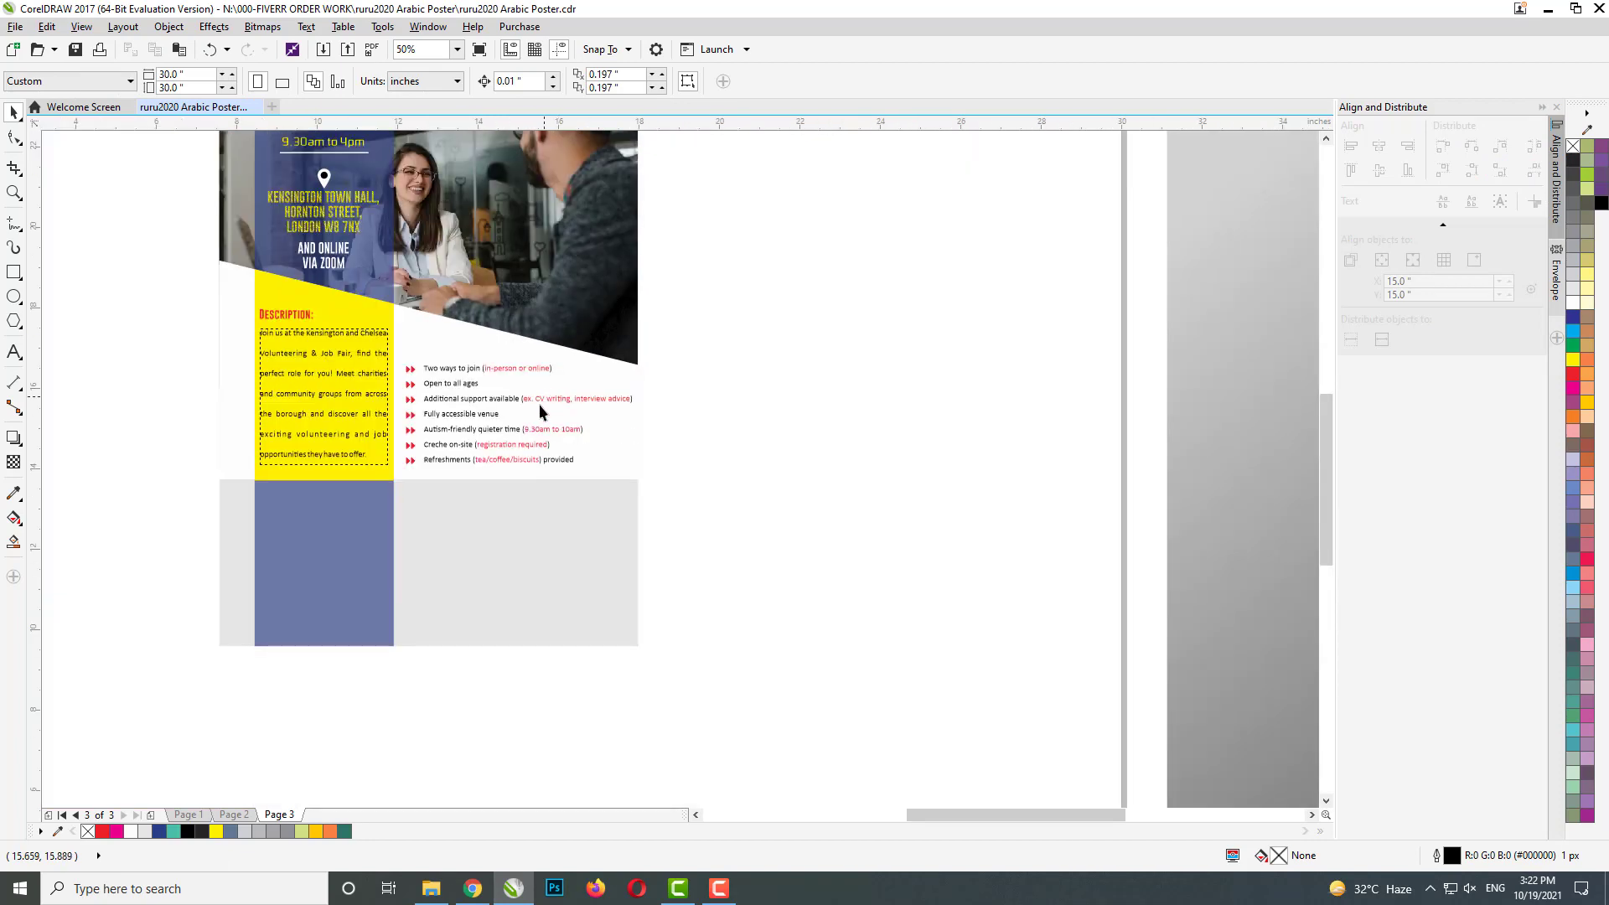
{"action": "scroll", "coordinate": [540, 404], "scroll_direction": "down", "scroll_amount": 1}
{"action": "scroll", "coordinate": [462, 347], "scroll_direction": "up", "scroll_amount": 1}
{"action": "scroll", "coordinate": [394, 365], "scroll_direction": "down", "scroll_amount": 1}
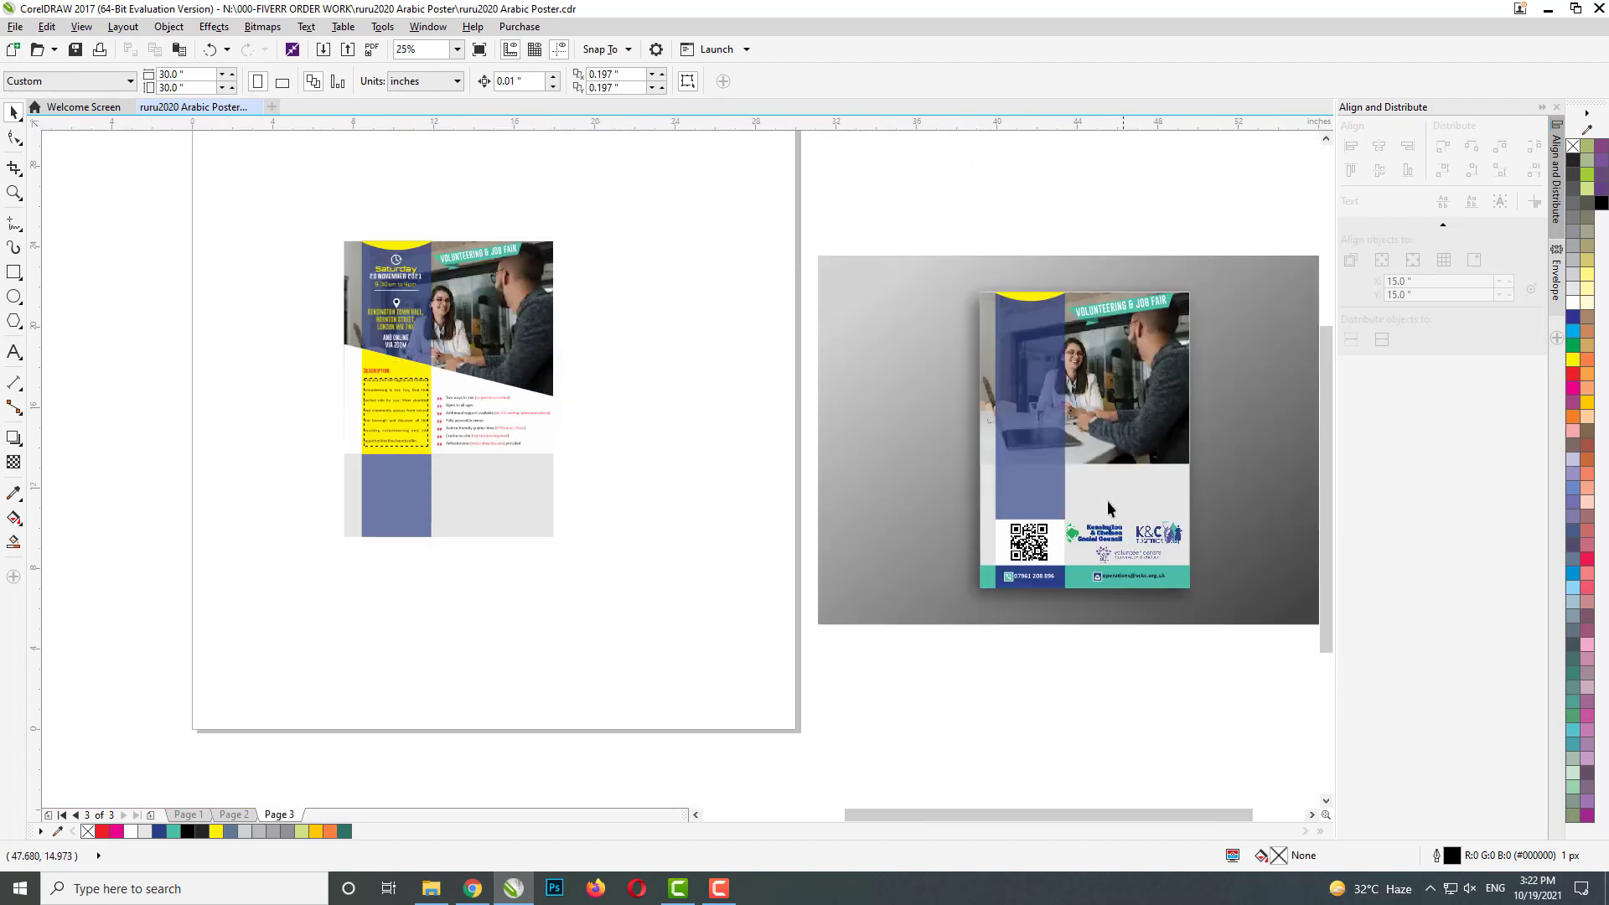
{"action": "scroll", "coordinate": [1108, 547], "scroll_direction": "up", "scroll_amount": 1}
{"action": "left_click", "coordinate": [972, 541]}
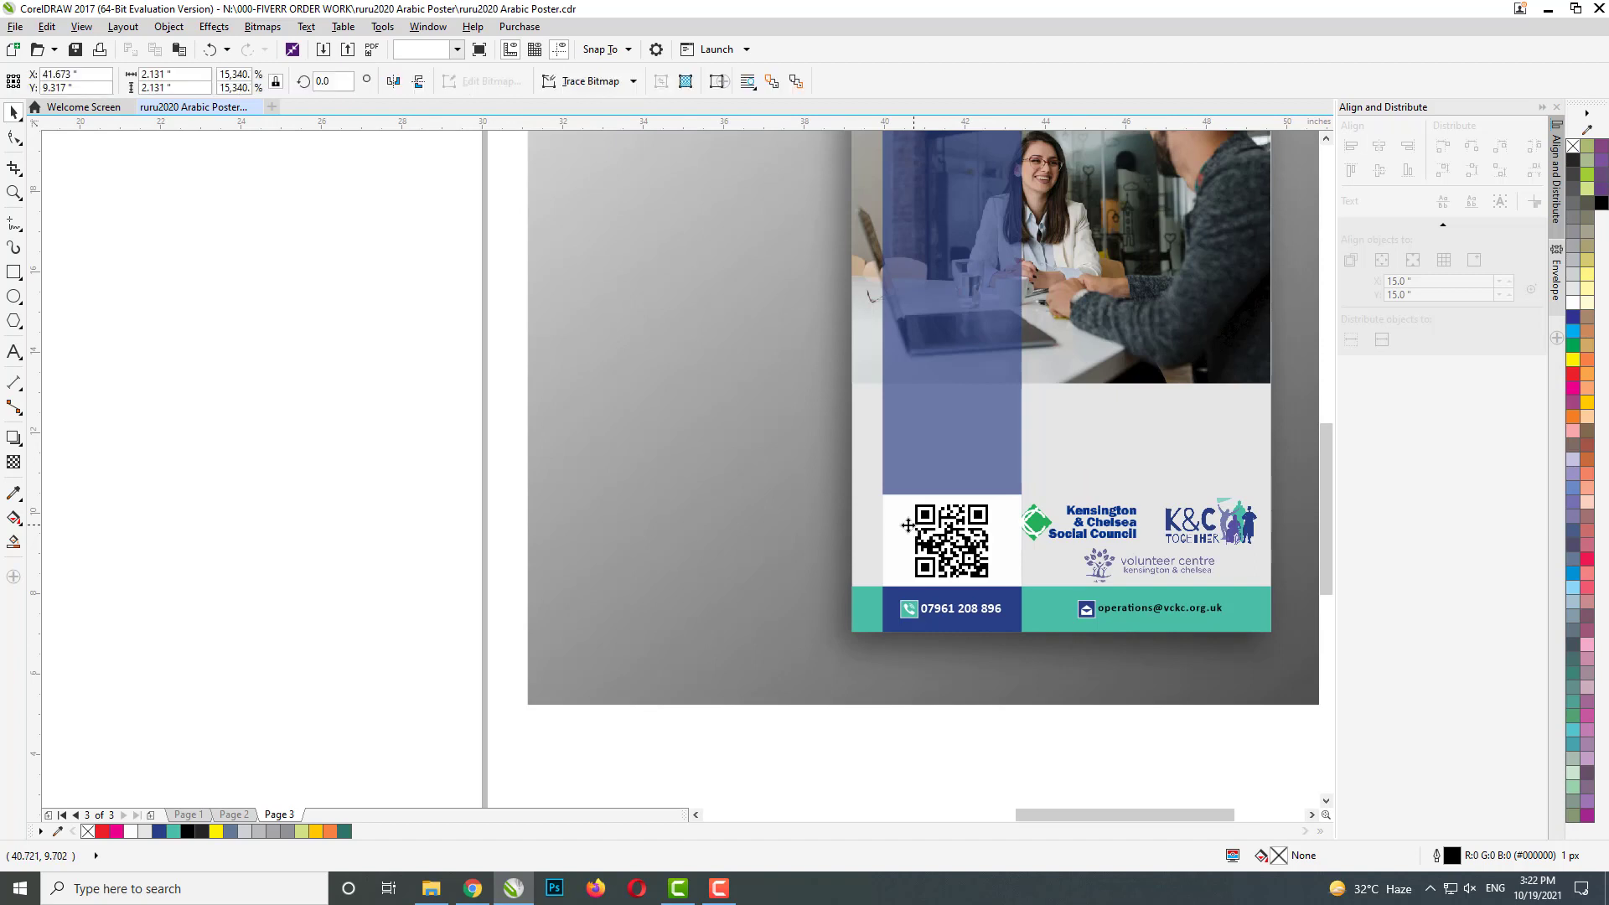
{"action": "scroll", "coordinate": [772, 496], "scroll_direction": "down", "scroll_amount": 1}
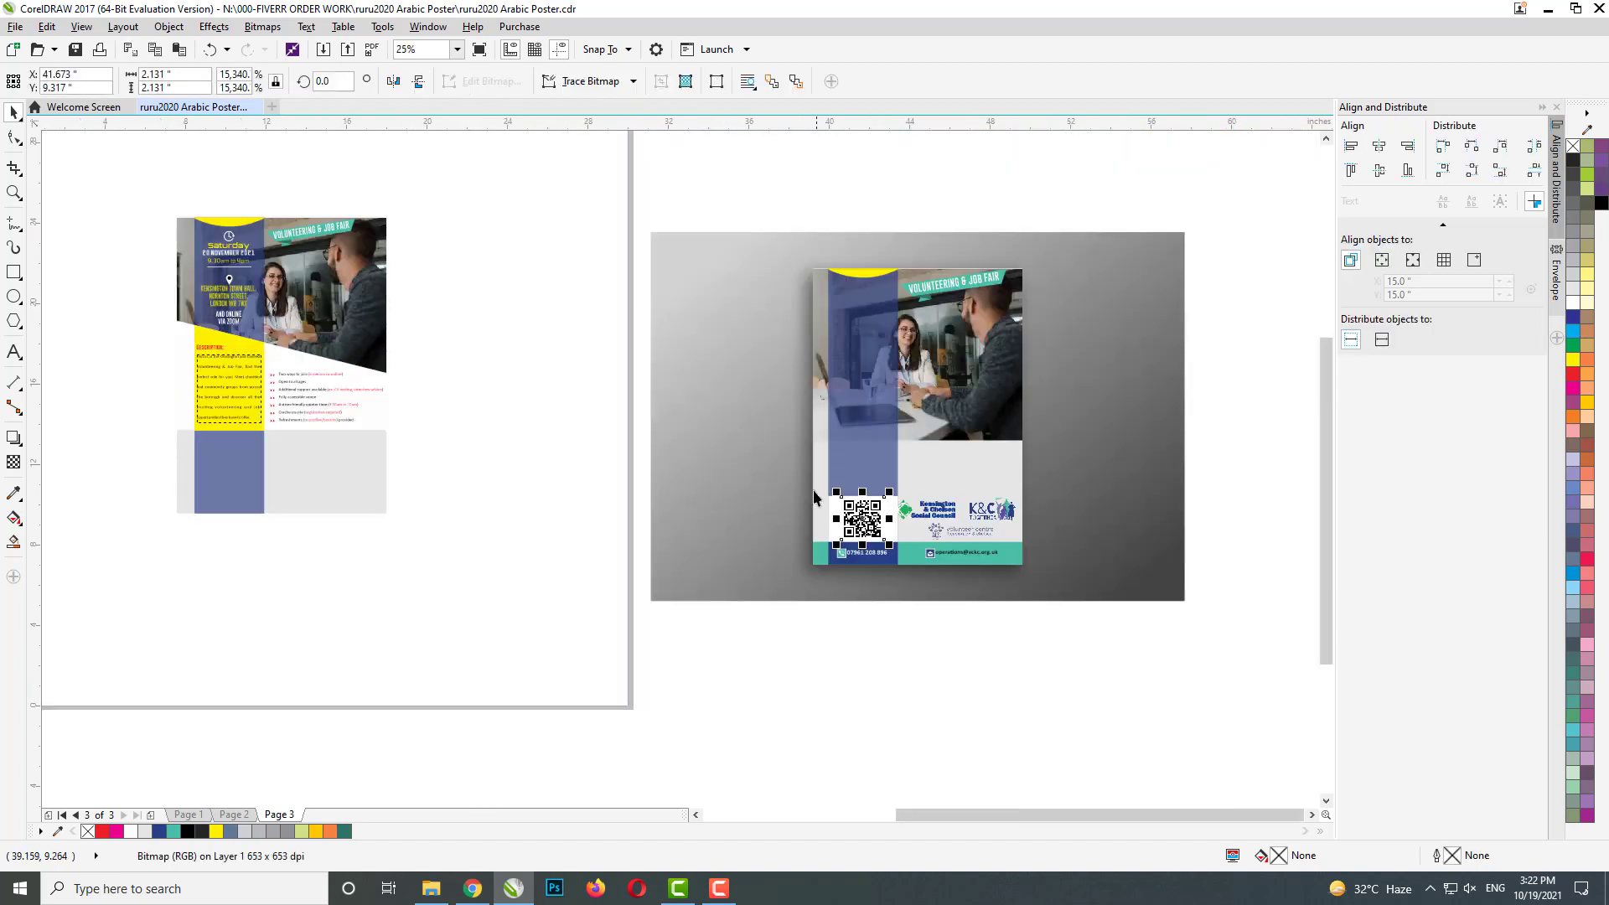
{"action": "left_click", "coordinate": [832, 510], "text": "shift"}
{"action": "left_click_drag", "start_coordinate": [834, 511], "coordinate": [219, 419]}
{"action": "scroll", "coordinate": [204, 468], "scroll_direction": "up", "scroll_amount": 2}
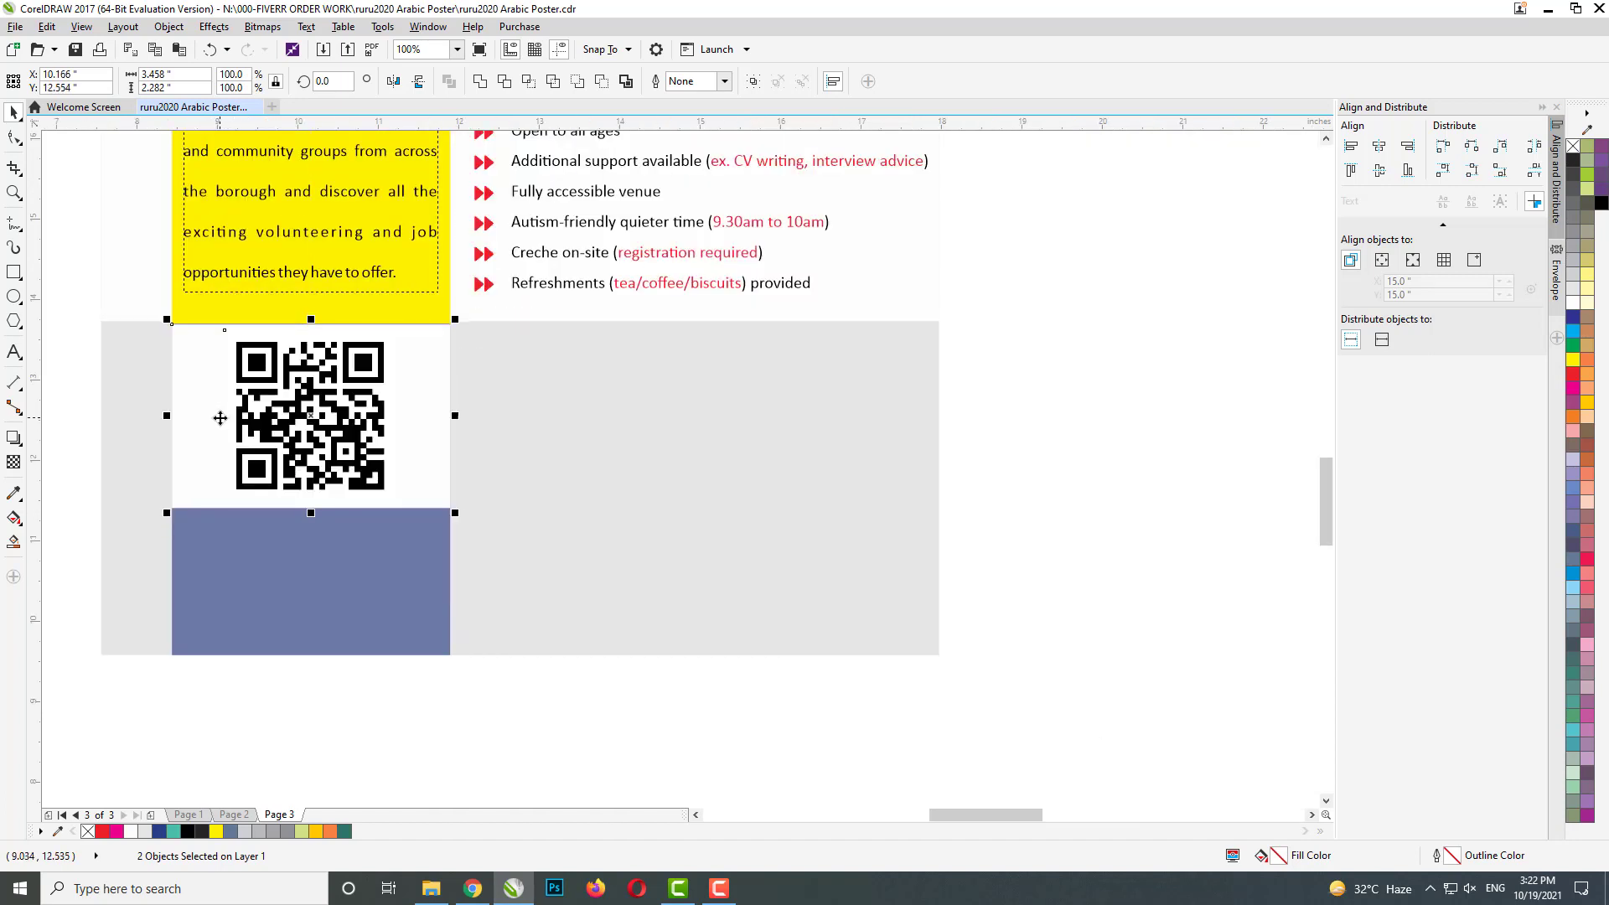
- Move the three partner logos from the finished design onto the grey area beside the QR code
{"action": "scroll", "coordinate": [218, 419], "scroll_direction": "down", "scroll_amount": 1}
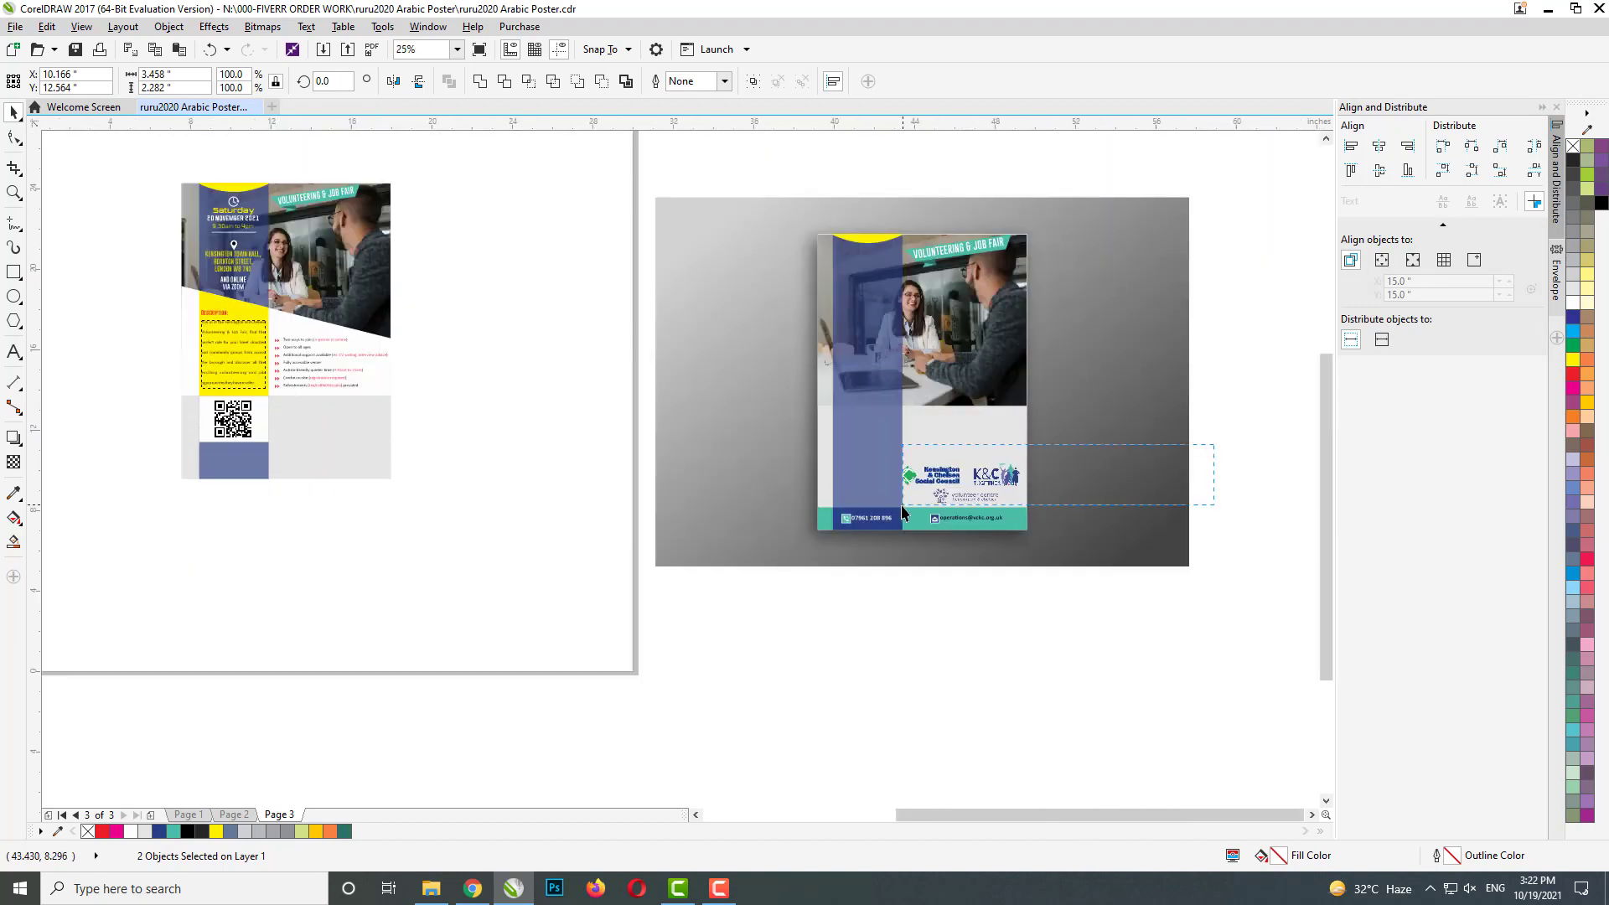
{"action": "left_click", "coordinate": [909, 477], "text": "shift"}
{"action": "left_click_drag", "start_coordinate": [901, 490], "coordinate": [268, 416]}
{"action": "scroll", "coordinate": [268, 415], "scroll_direction": "up", "scroll_amount": 3}
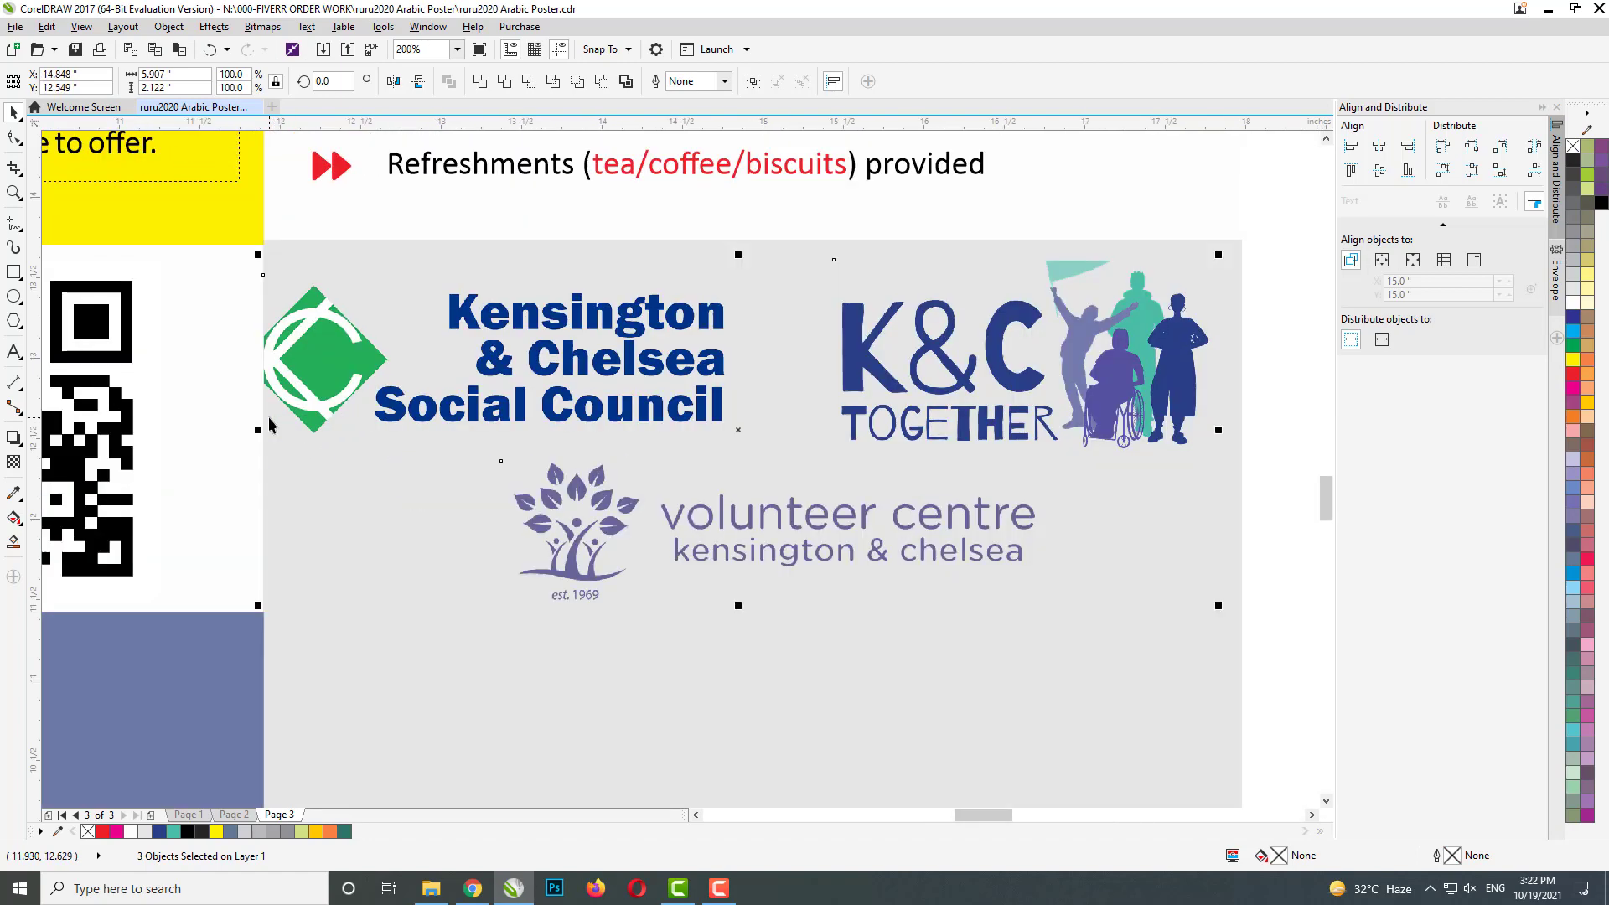
{"action": "scroll", "coordinate": [252, 369], "scroll_direction": "down", "scroll_amount": 1}
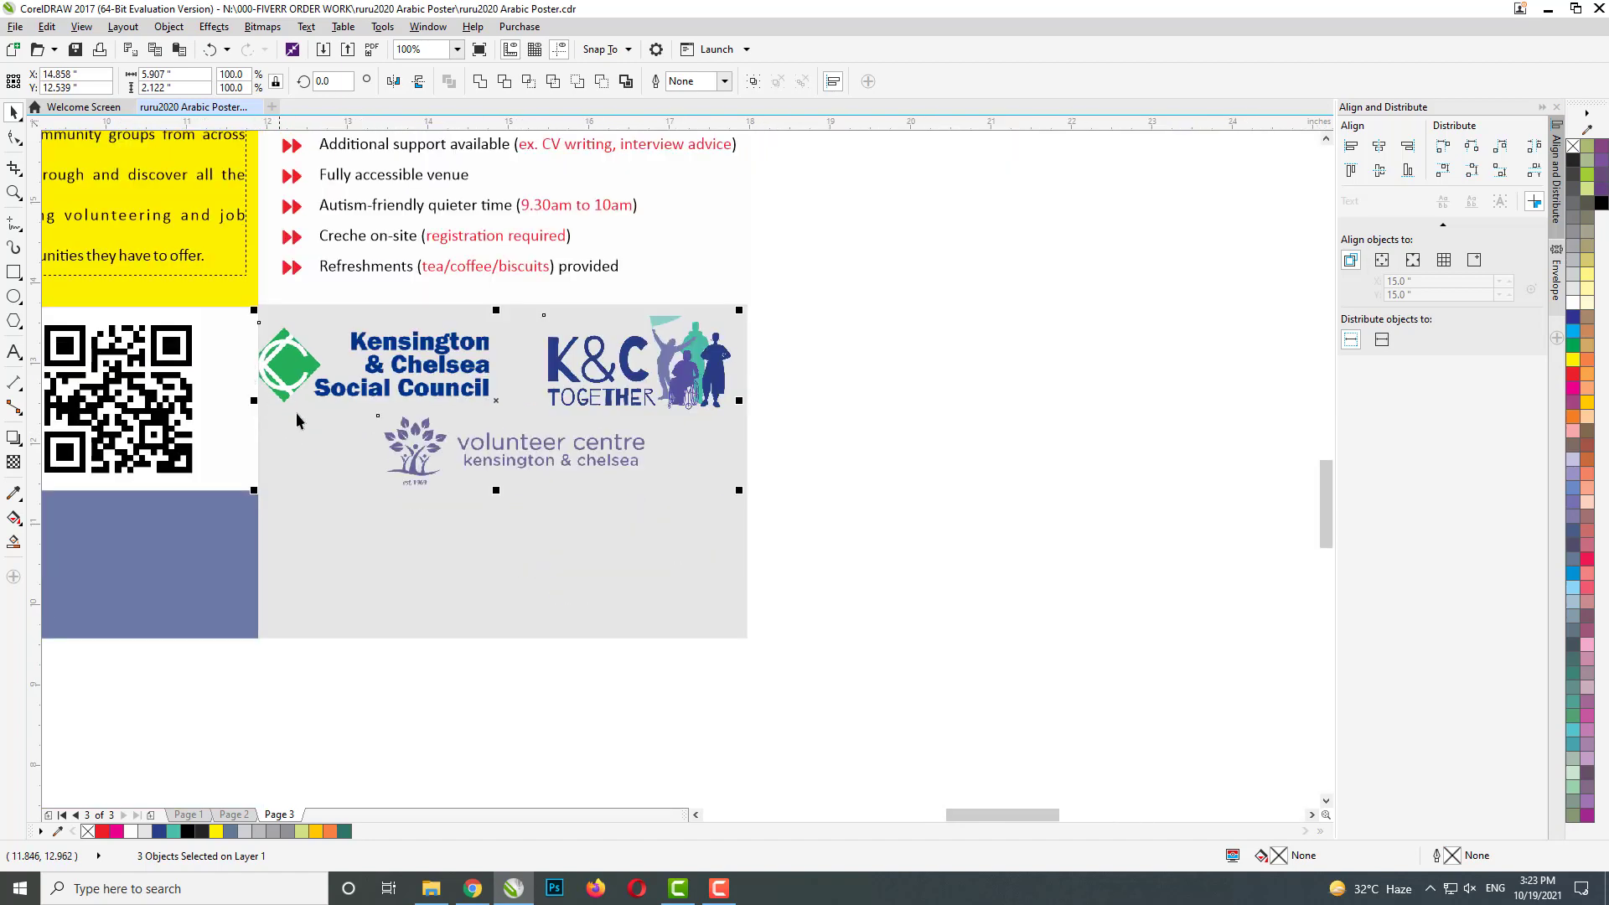
- Move the footer bar with the phone and email contacts onto the new poster below the QR code and group it
{"action": "scroll", "coordinate": [297, 419], "scroll_direction": "down", "scroll_amount": 2}
{"action": "left_click_drag", "start_coordinate": [868, 685], "coordinate": [1200, 549]}
{"action": "left_click_drag", "start_coordinate": [1053, 570], "coordinate": [345, 522]}
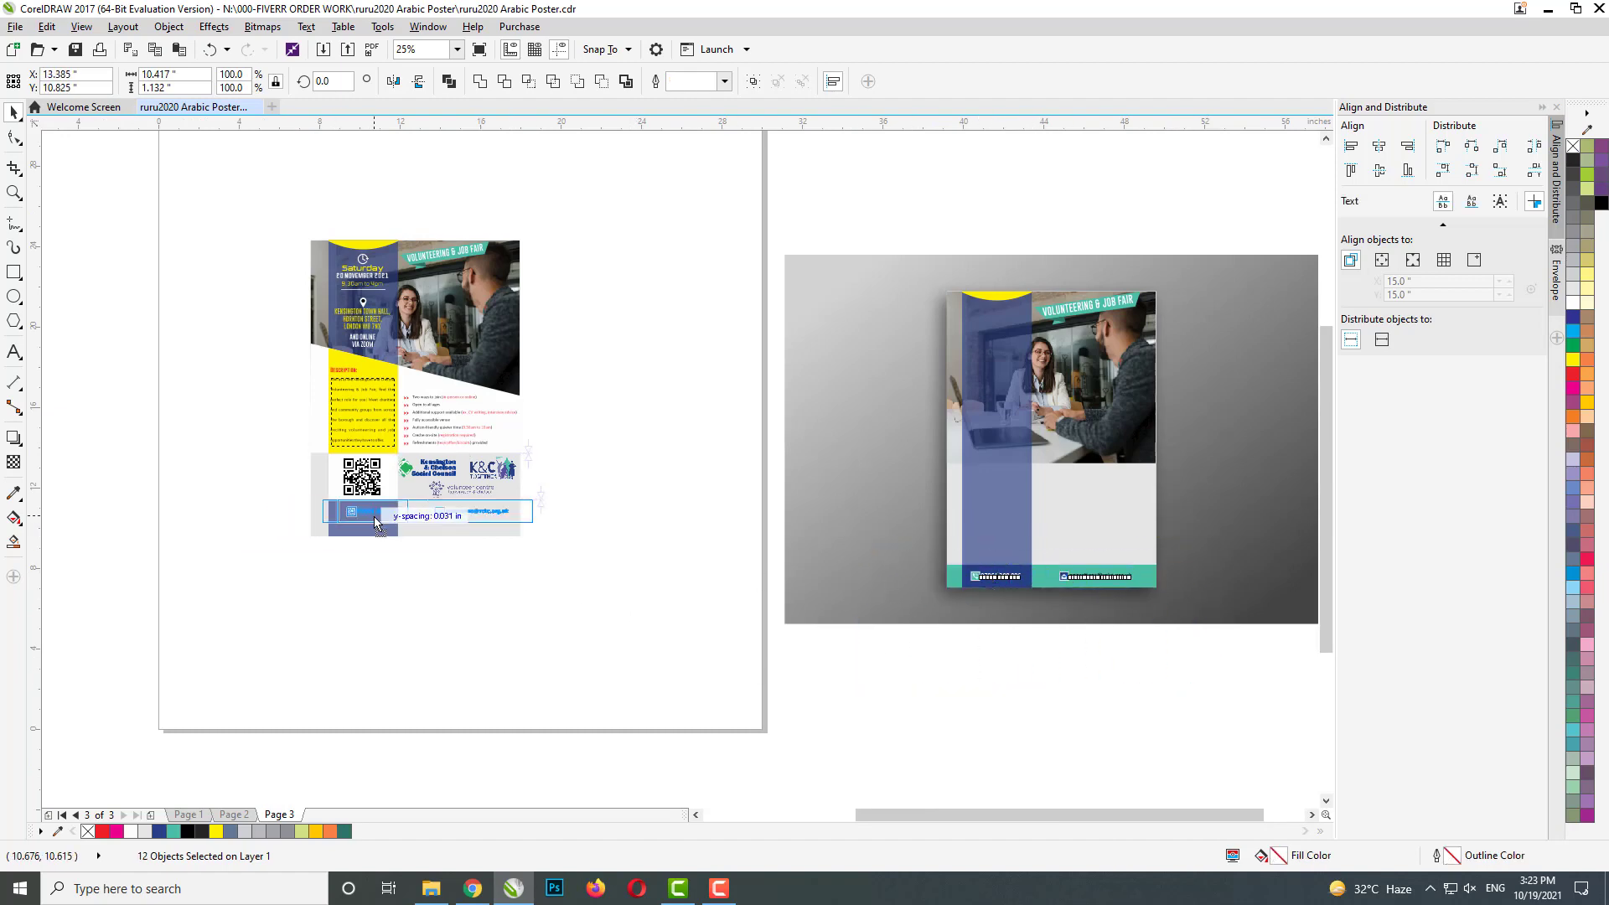
{"action": "scroll", "coordinate": [347, 520], "scroll_direction": "up", "scroll_amount": 2}
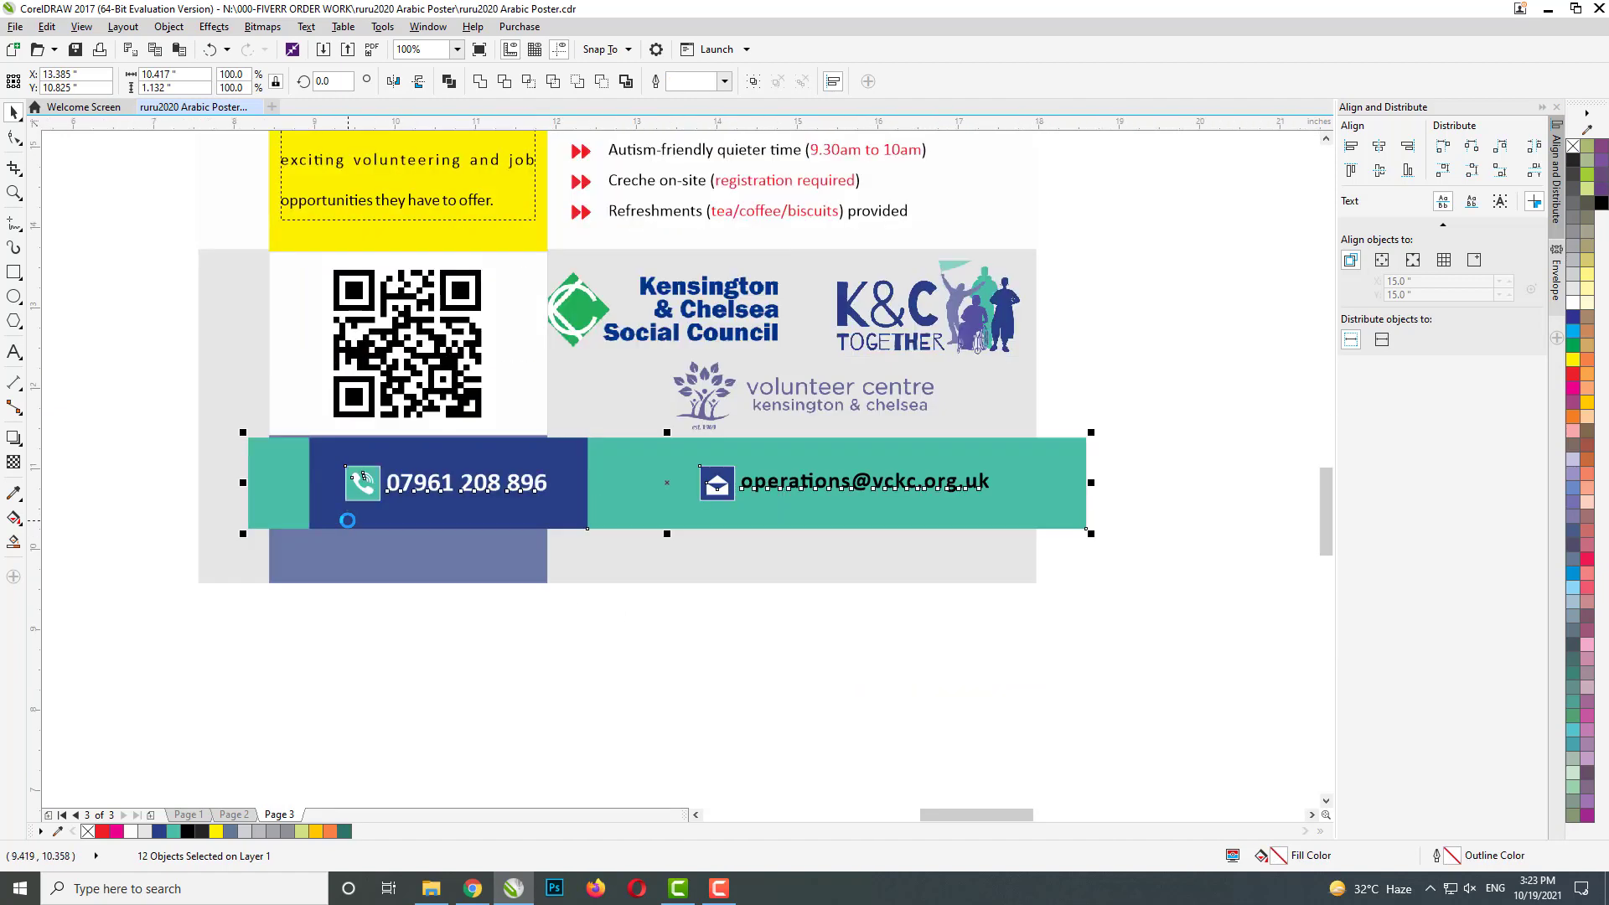
{"action": "key", "text": "ctrl+g"}
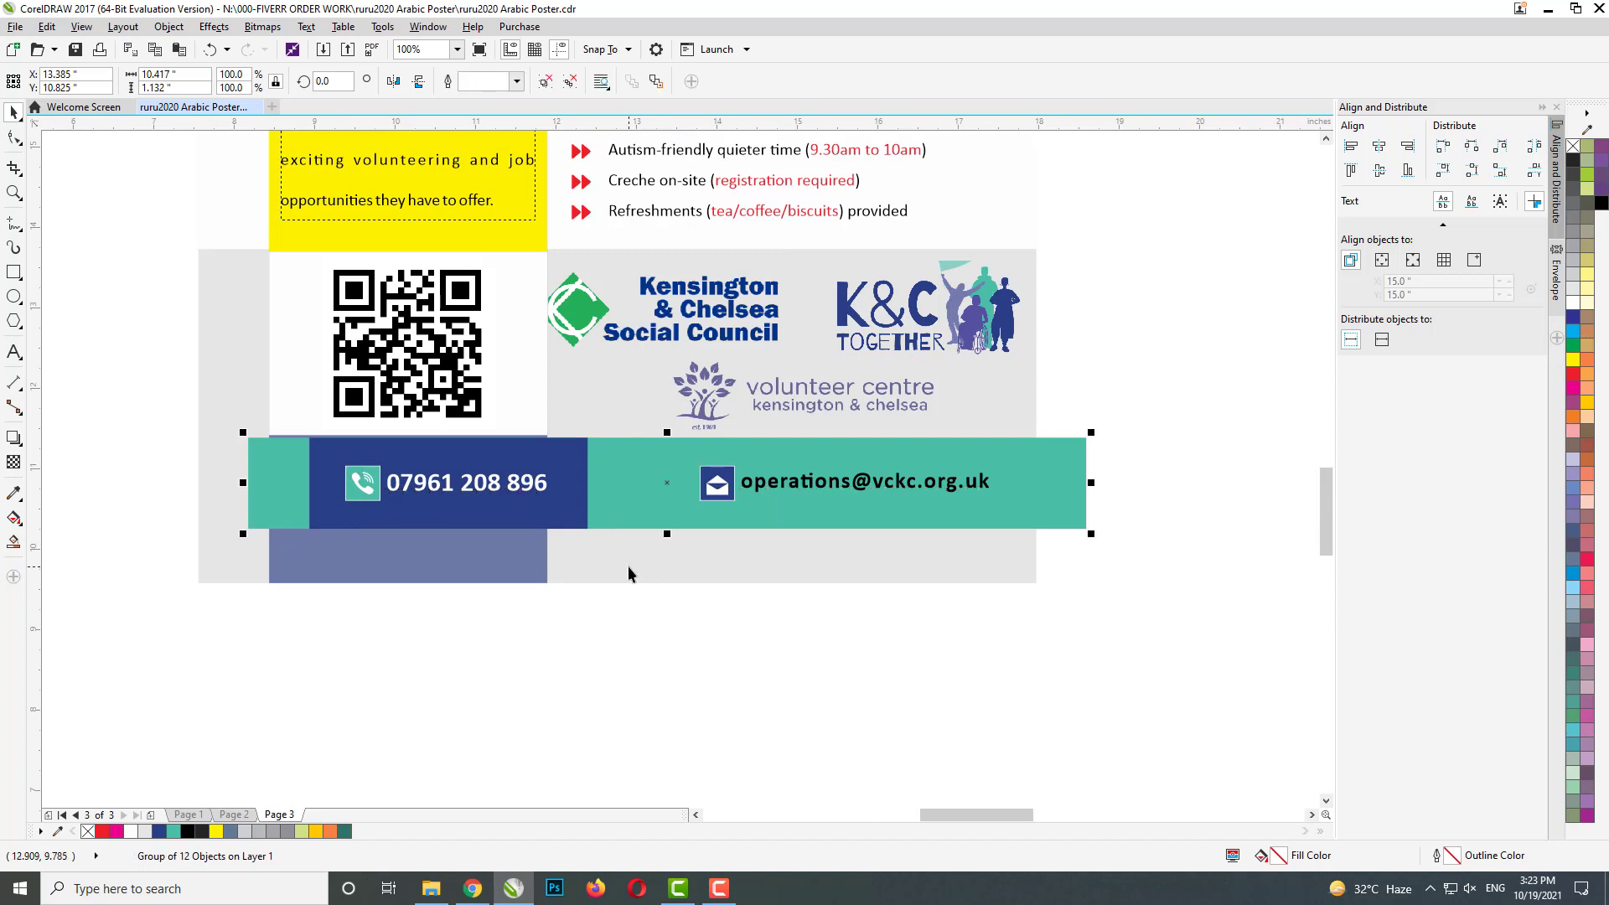
- Align the grouped footer bar to the bottom and left edges of the poster's background rectangle
{"action": "left_click", "coordinate": [629, 569], "text": "shift"}
{"action": "key", "text": "b"}
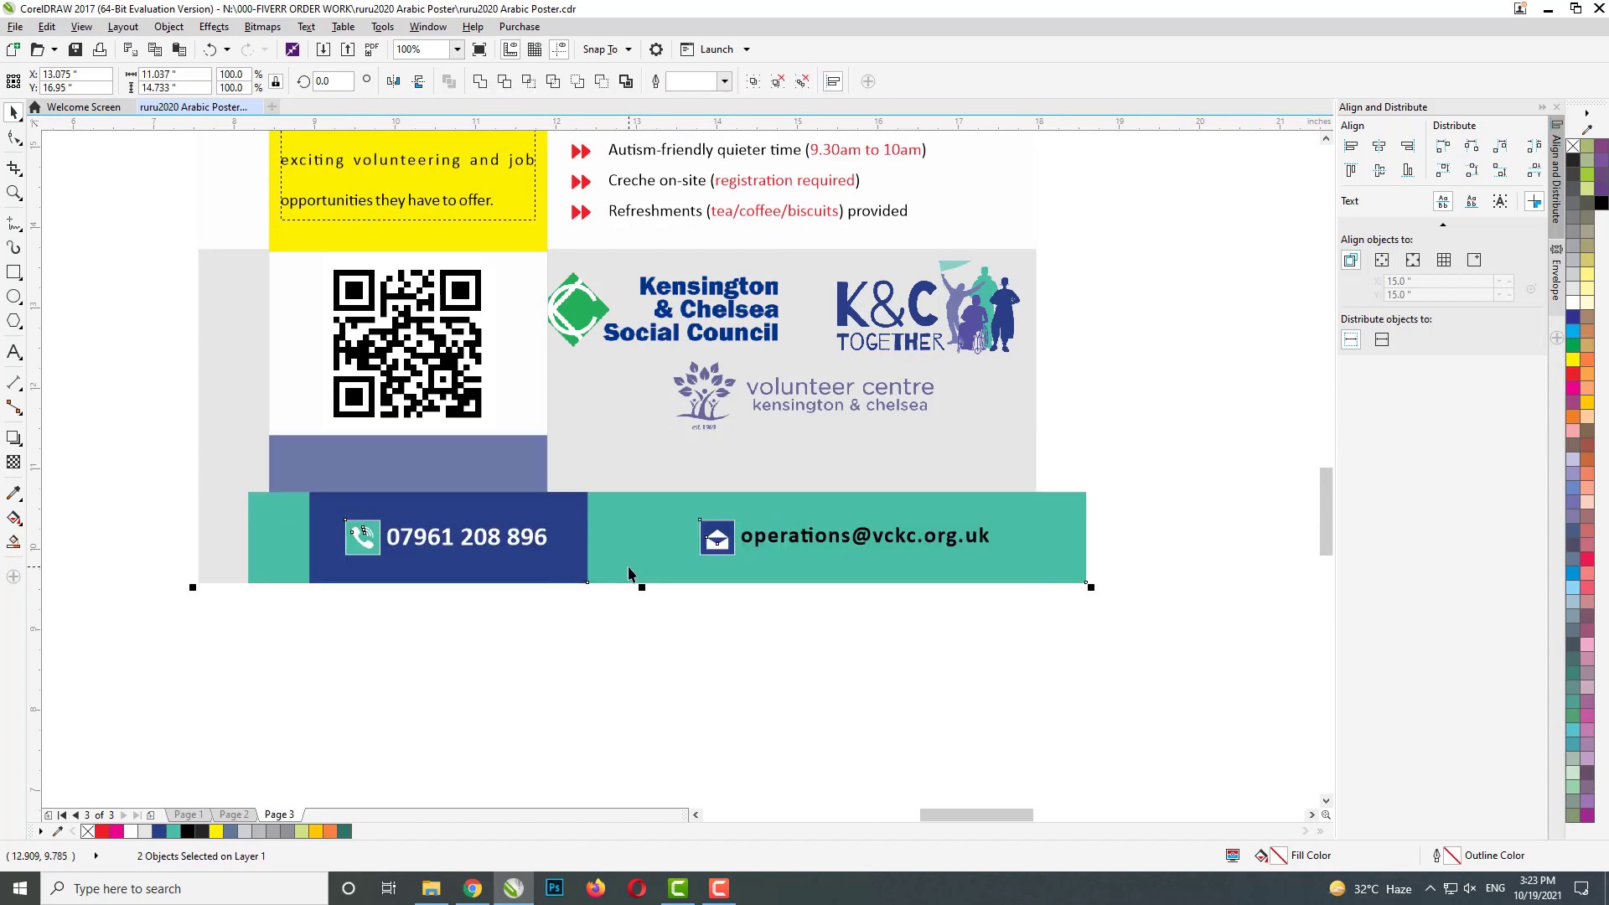
{"action": "key", "text": "l"}
{"action": "left_click", "coordinate": [555, 627]}
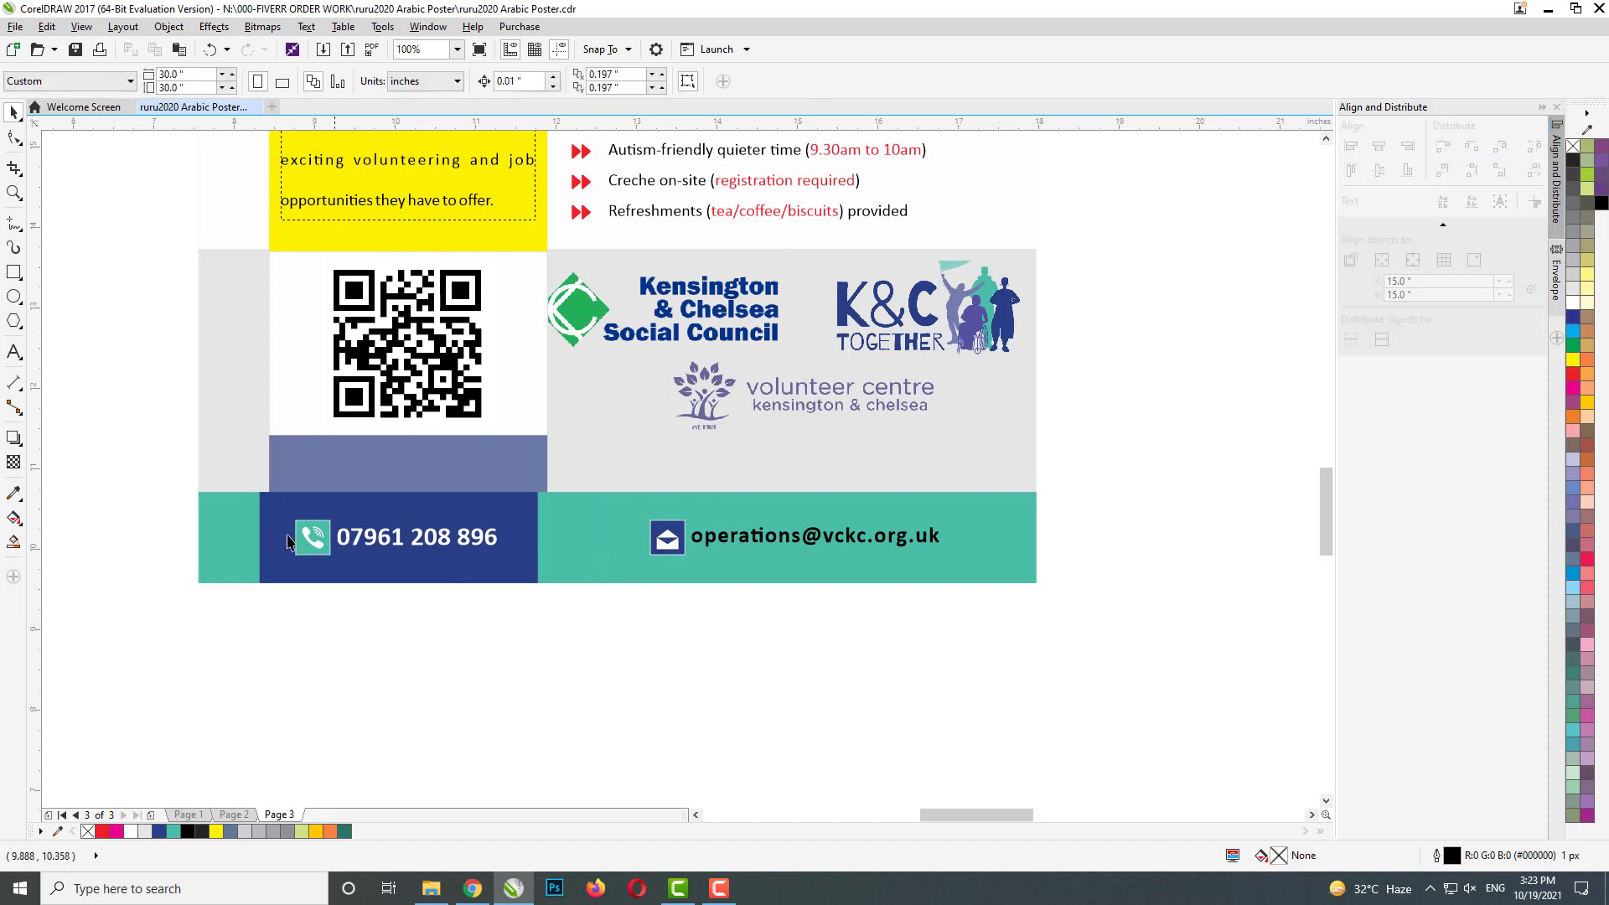
- Ungroup the footer bar and left-align its dark blue phone panel and contents with the vertical blue strip
{"action": "left_click", "coordinate": [269, 509]}
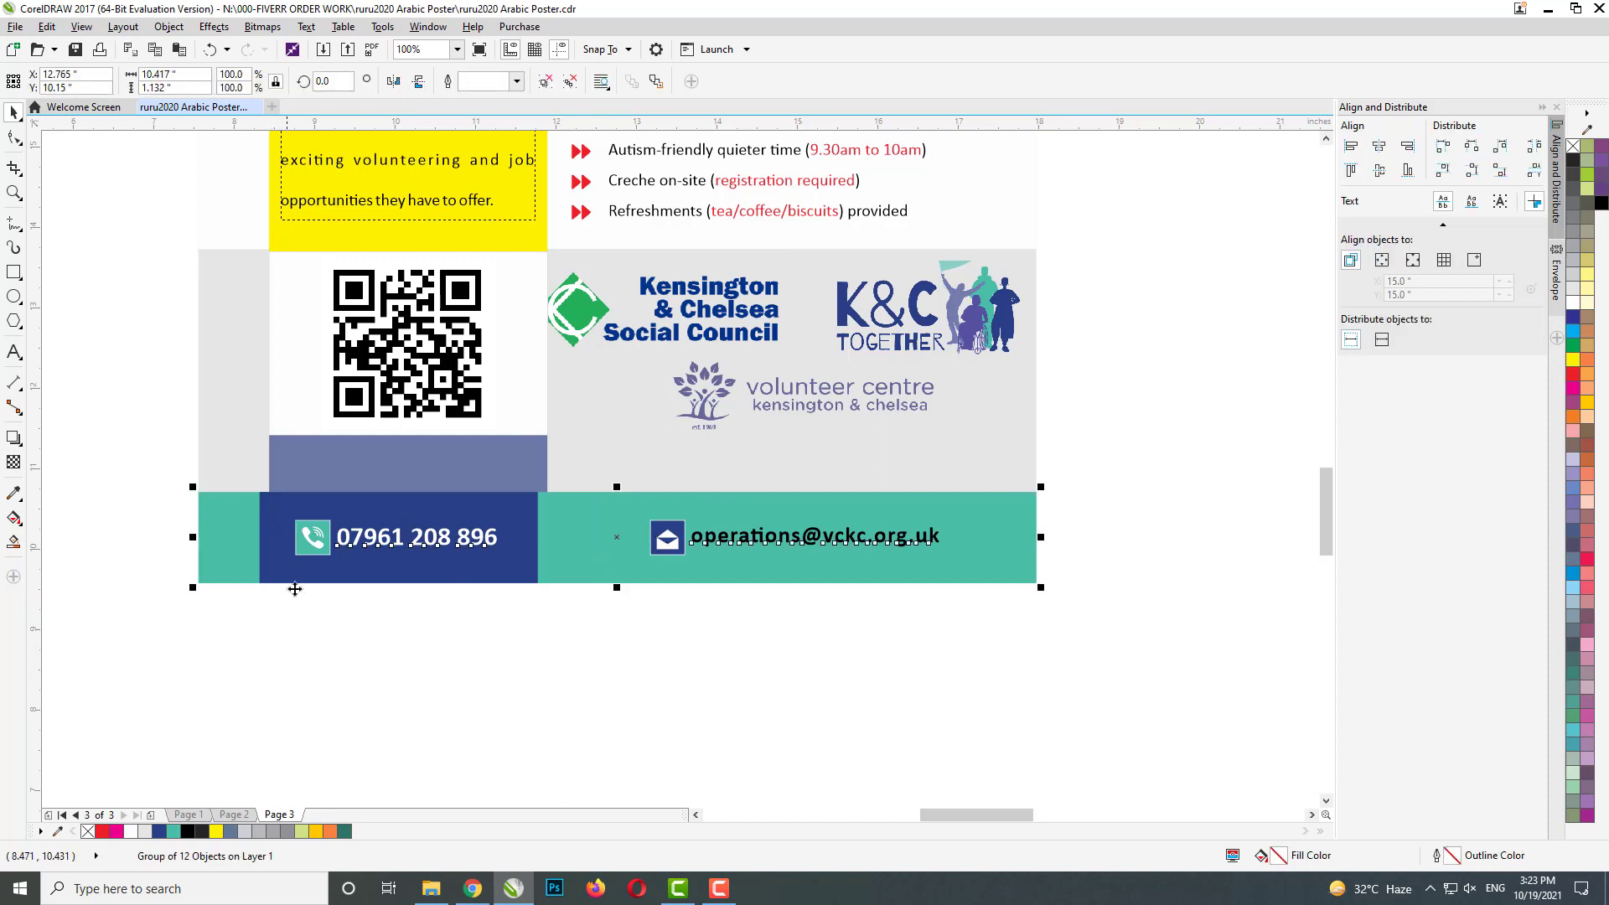
{"action": "left_click_drag", "start_coordinate": [240, 618], "coordinate": [564, 467]}
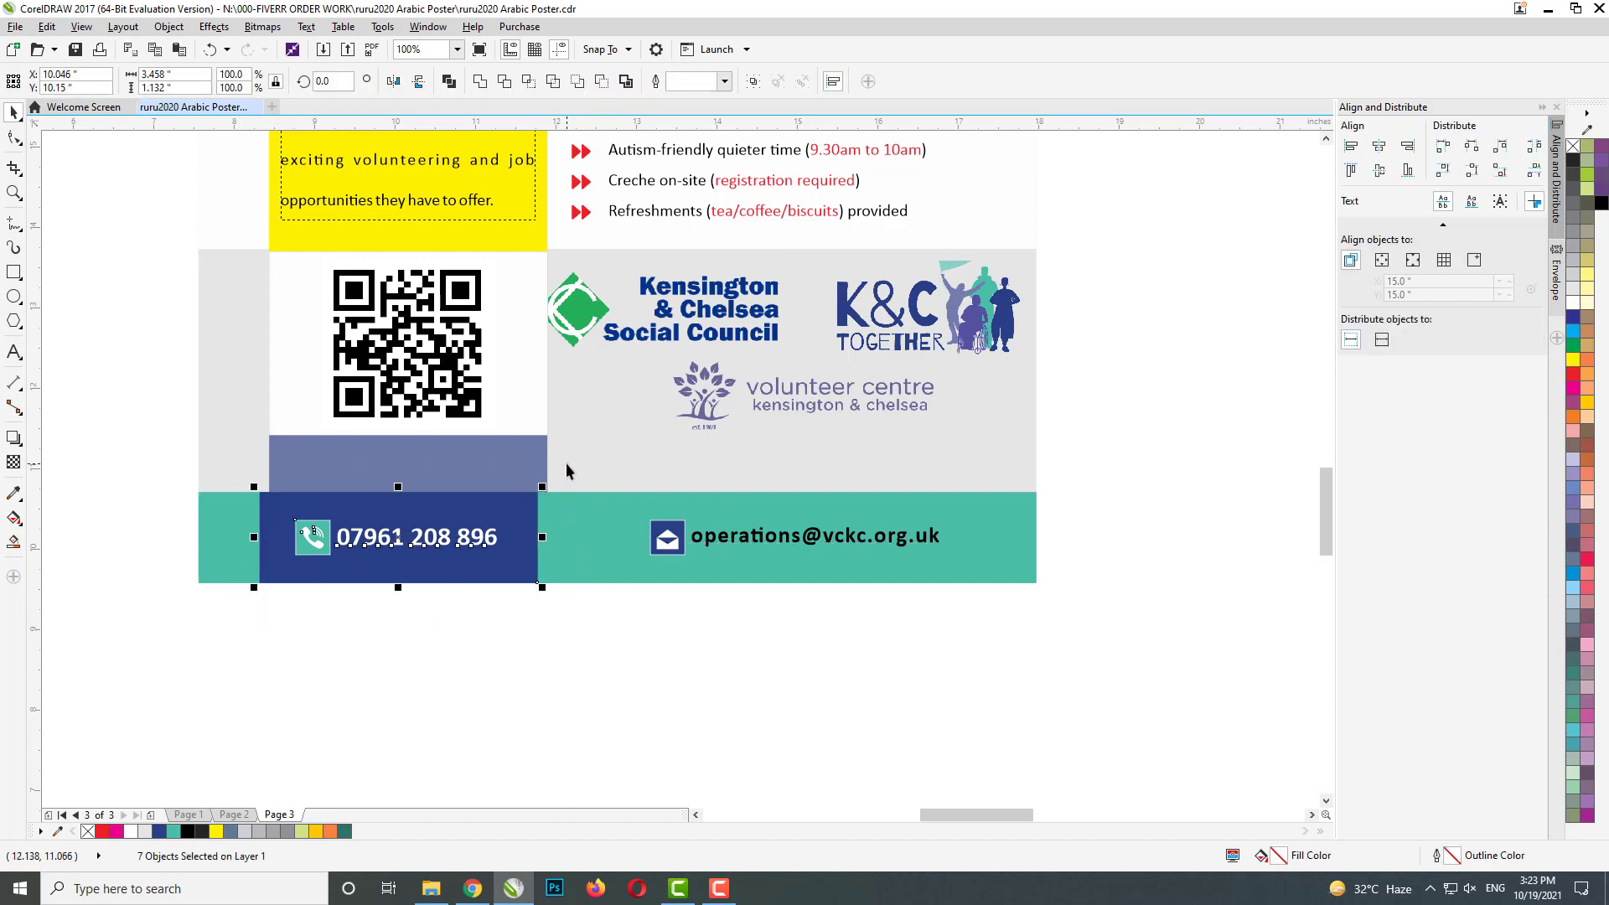
{"action": "left_click", "coordinate": [506, 439]}
{"action": "key", "text": "l"}
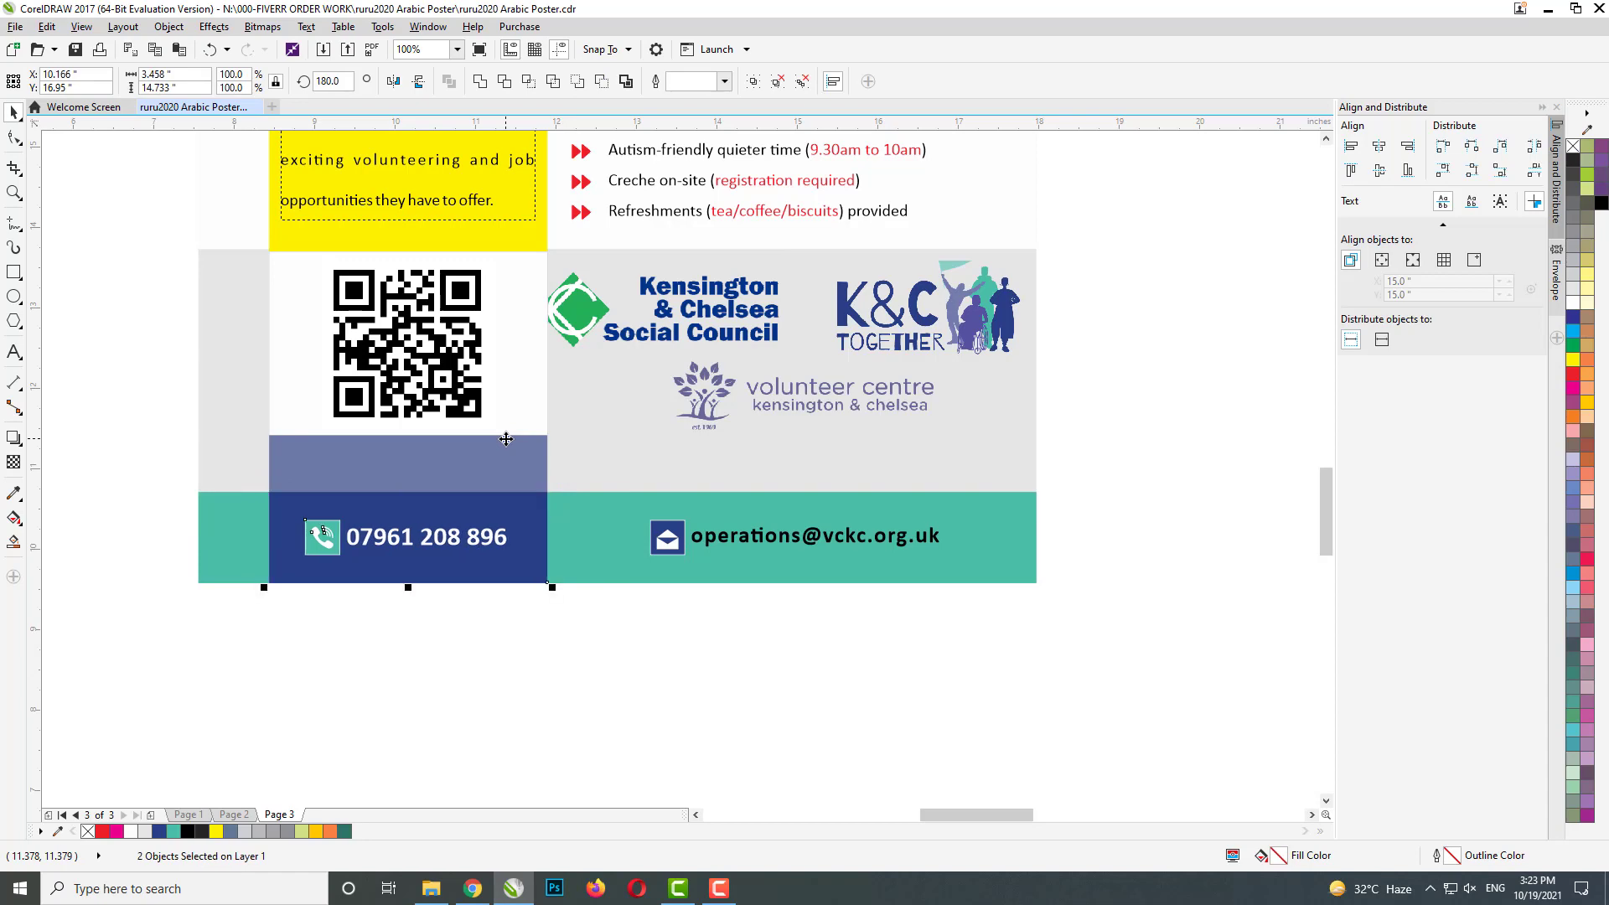
{"action": "left_click", "coordinate": [435, 666]}
- Select the white panel behind the QR code
{"action": "scroll", "coordinate": [316, 524], "scroll_direction": "down", "scroll_amount": 3}
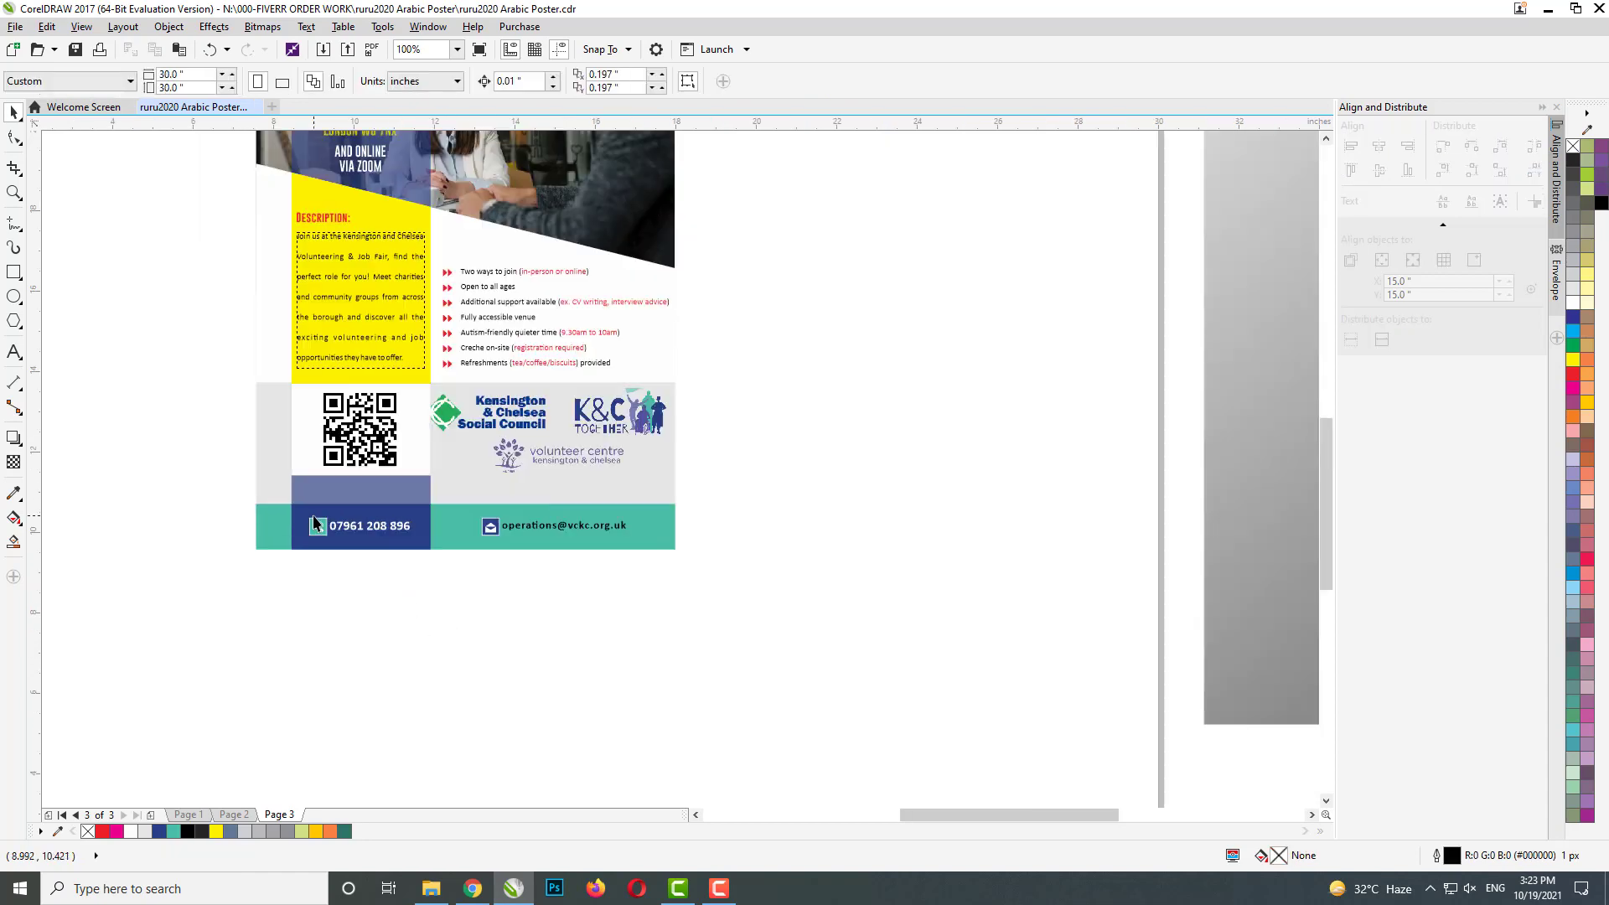
{"action": "left_click", "coordinate": [308, 431]}
{"action": "scroll", "coordinate": [308, 430], "scroll_direction": "up", "scroll_amount": 2}
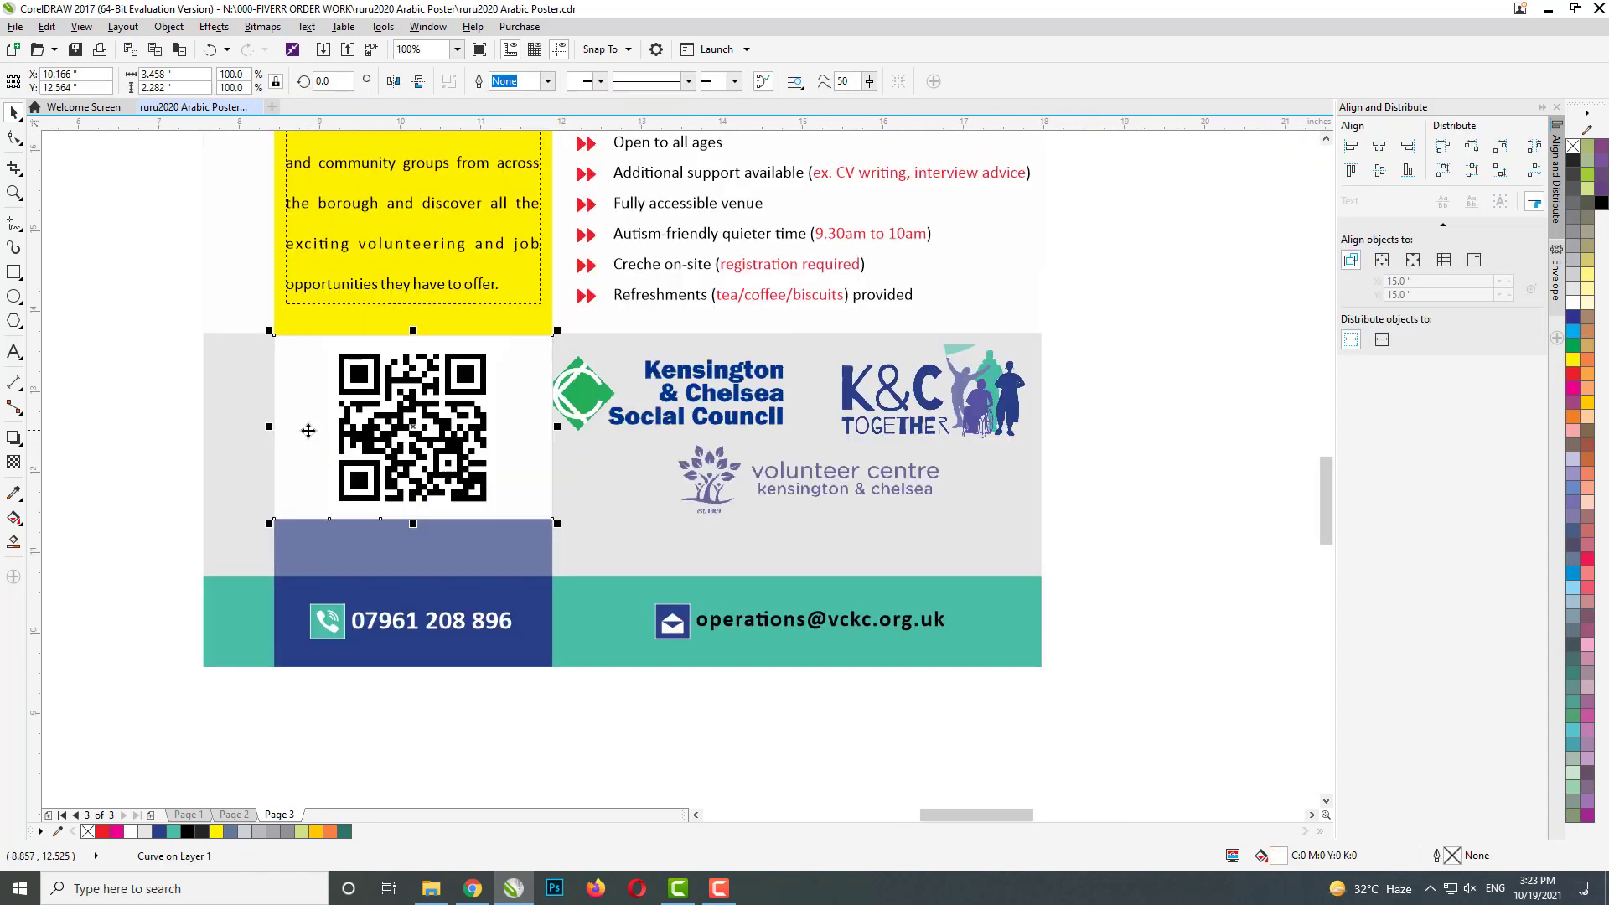
{"action": "left_click", "coordinate": [154, 431]}
{"action": "left_click", "coordinate": [294, 444]}
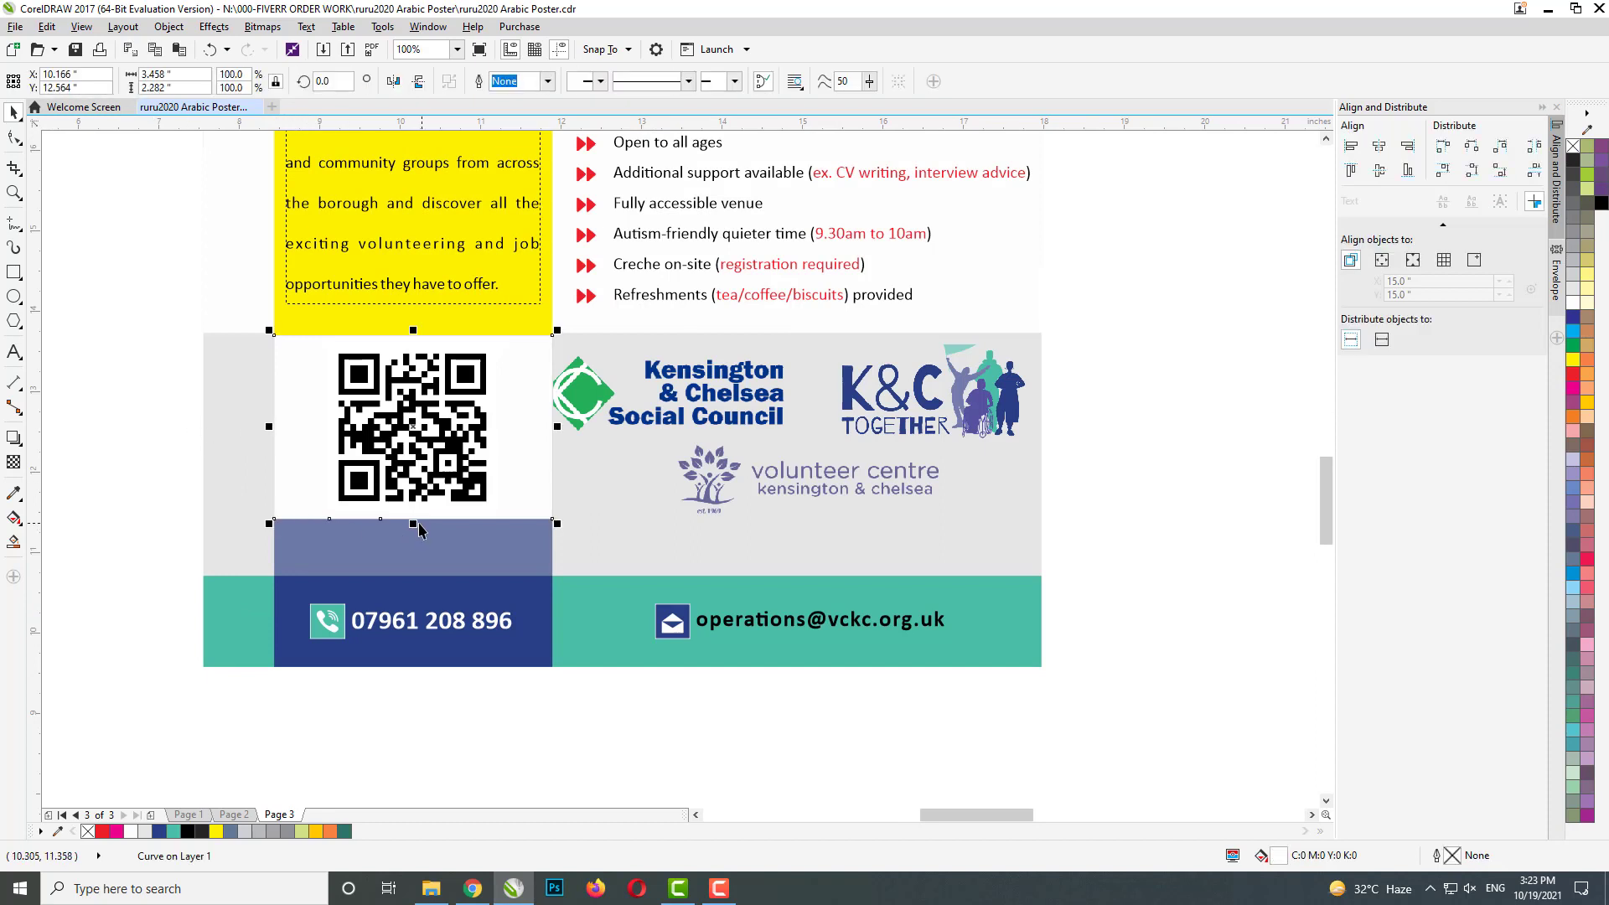